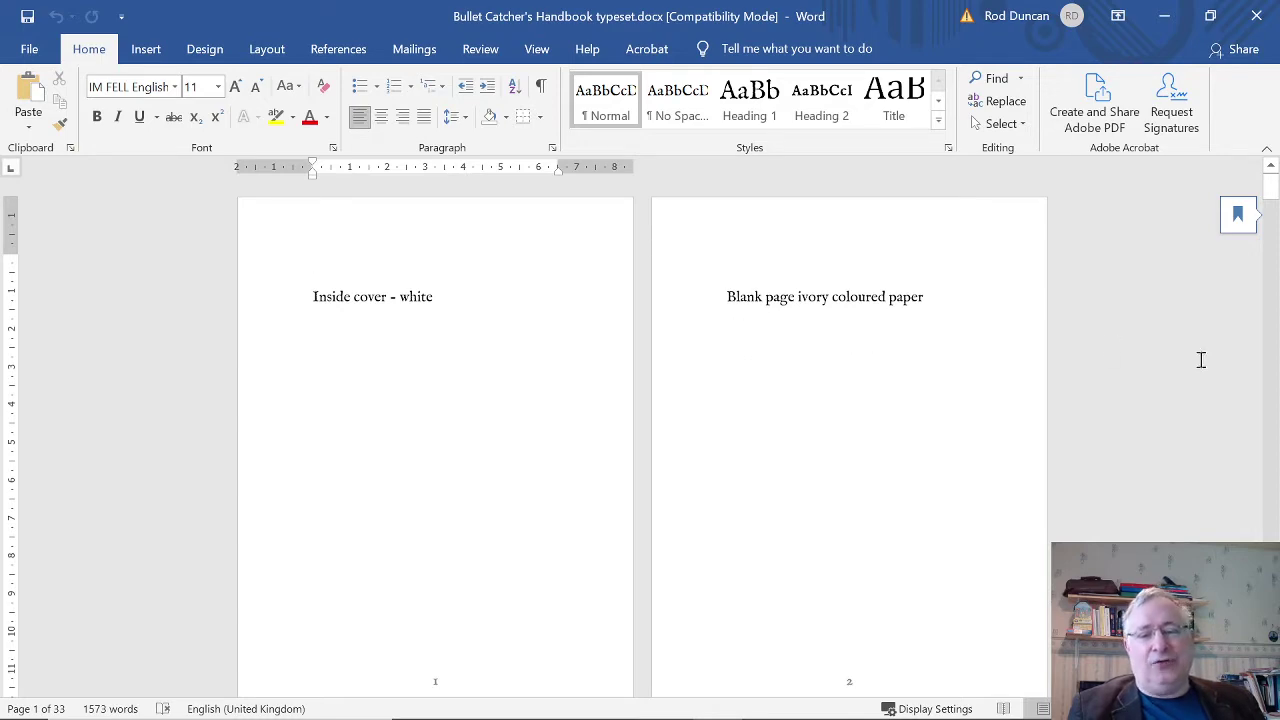
Change the placeholder text on page 3 to "Blank page - ivory coloured", add two blank lines below it, and save the document
{"action": "scroll", "coordinate": [1200, 334], "scroll_direction": "down", "scroll_amount": 10}
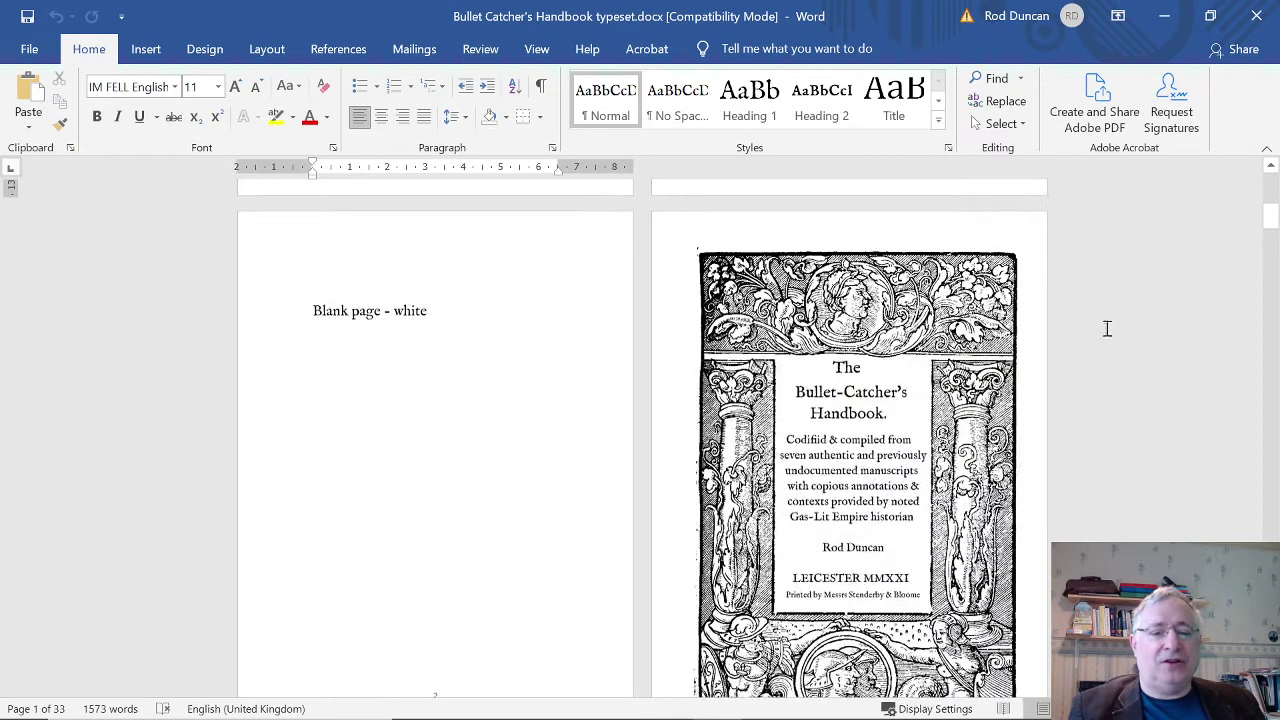
{"action": "left_click", "coordinate": [430, 312]}
{"action": "key", "text": "BackSpace"}
{"action": "key", "text": "BackSpace"}
{"action": "key", "text": "BackSpace"}
{"action": "key", "text": "BackSpace"}
{"action": "key", "text": "BackSpace"}
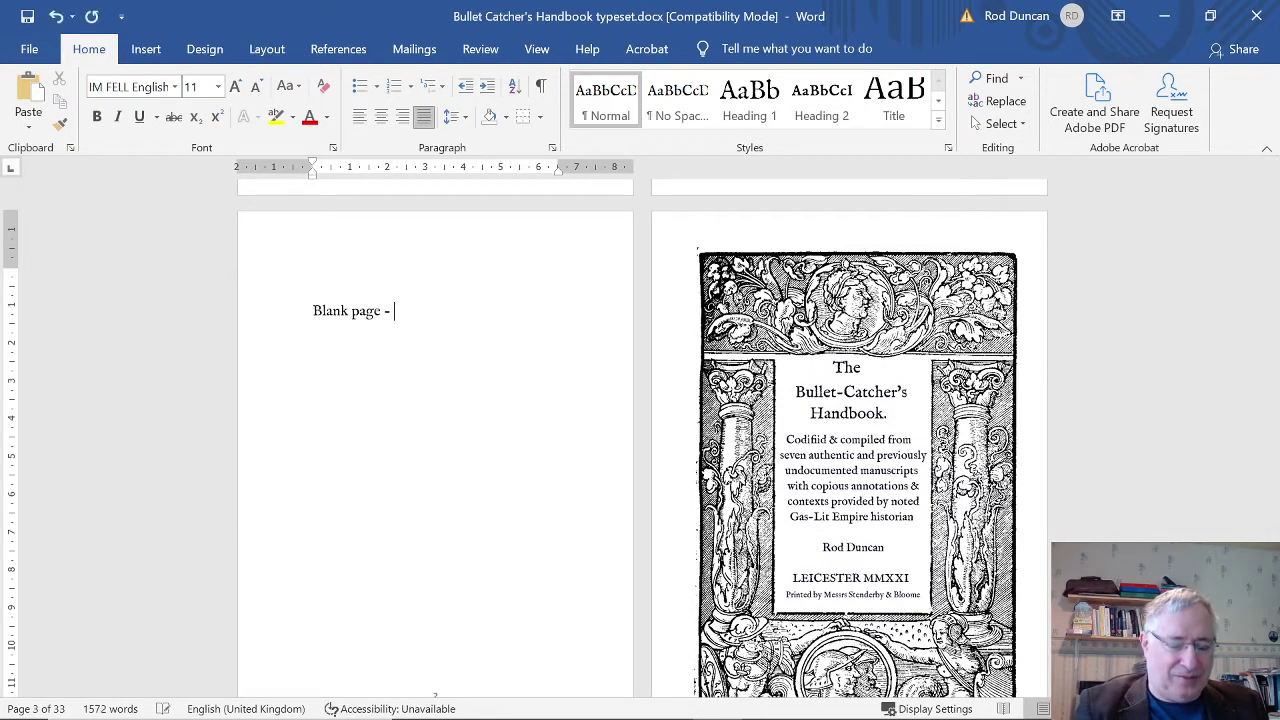
{"action": "type", "text": "ivory co"}
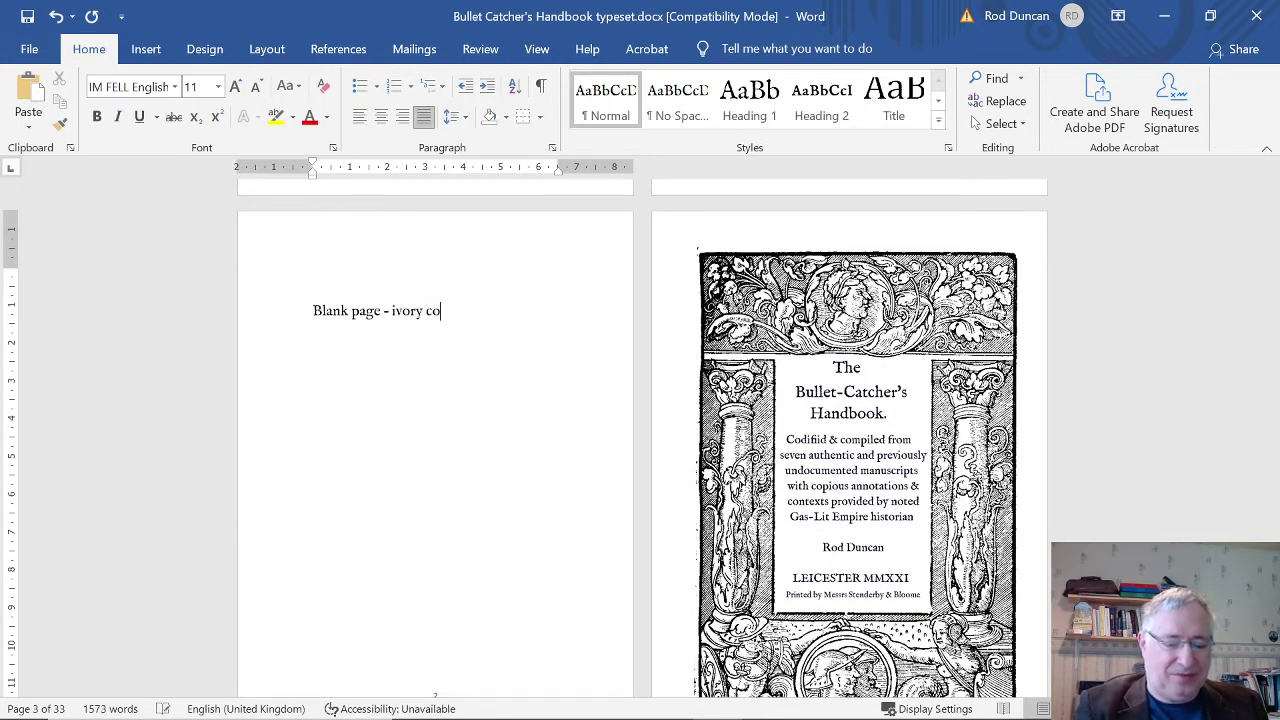
{"action": "type", "text": "loured"}
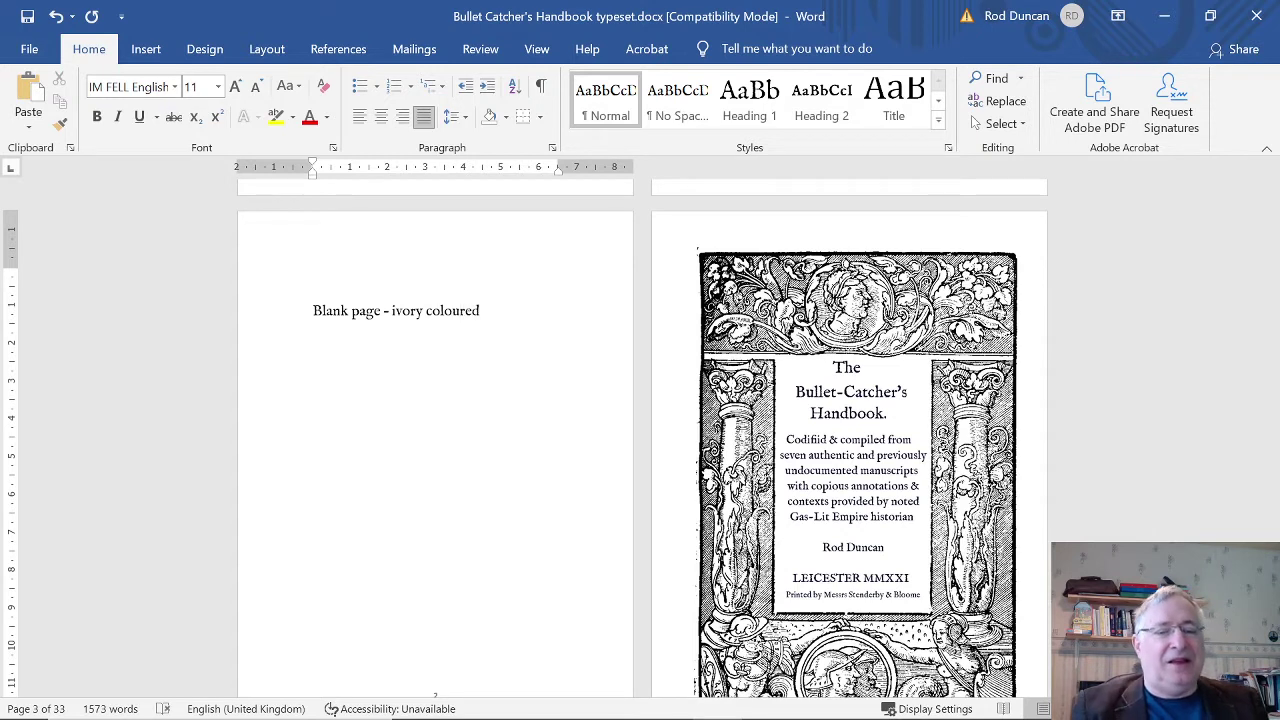
{"action": "key", "text": "Return"}
{"action": "key", "text": "Return"}
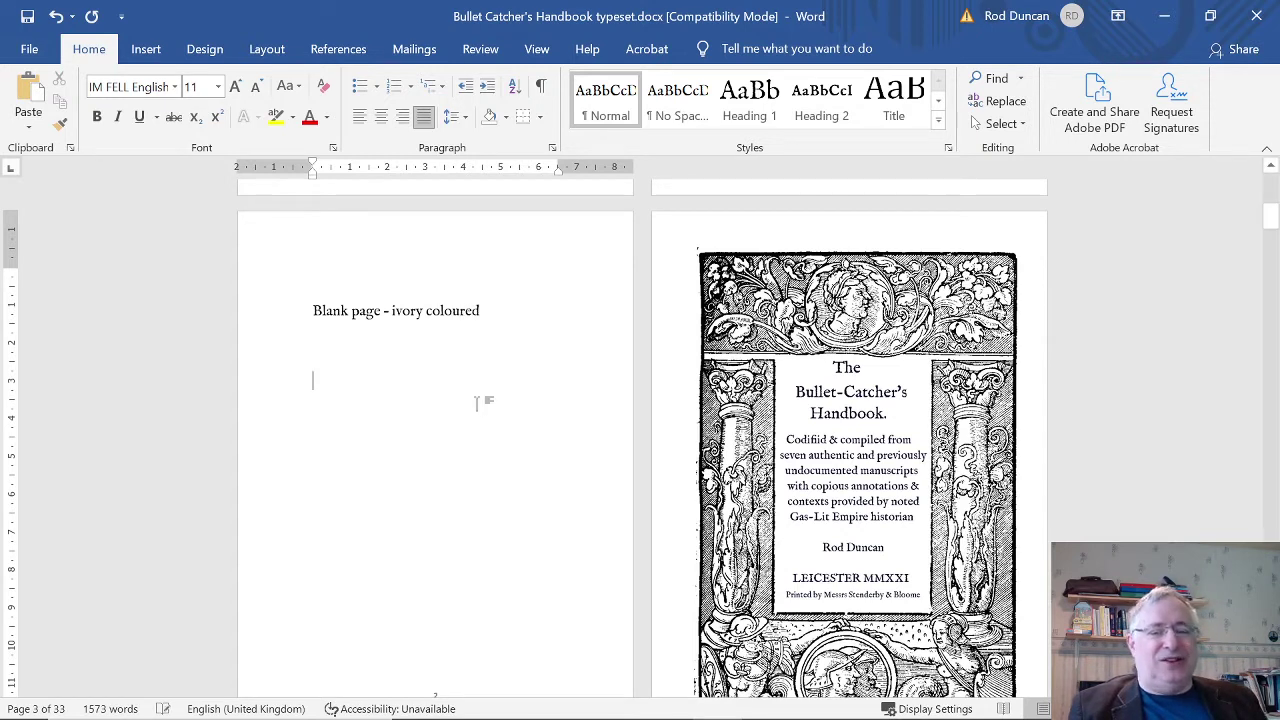
{"action": "left_click", "coordinate": [27, 16]}
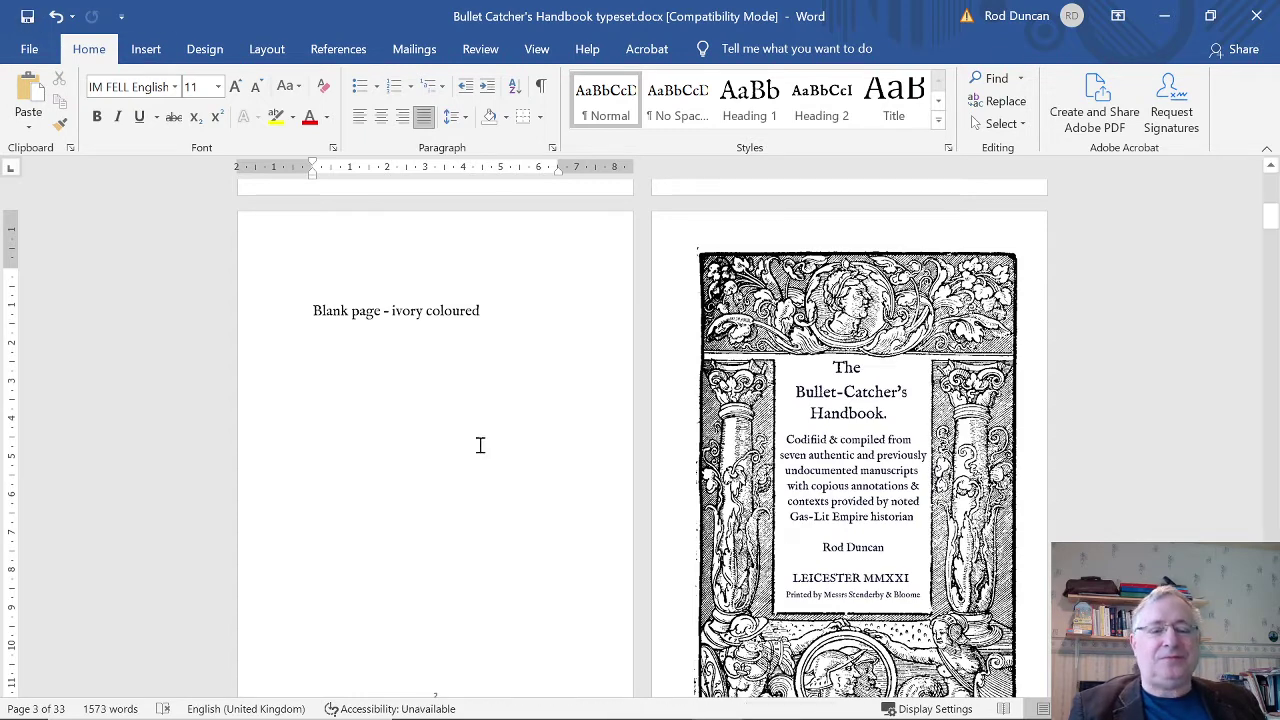
Review the book's page spreads from the title page through the foreword and contents to verse 1:3
{"action": "scroll", "coordinate": [1148, 430], "scroll_direction": "down", "scroll_amount": 2}
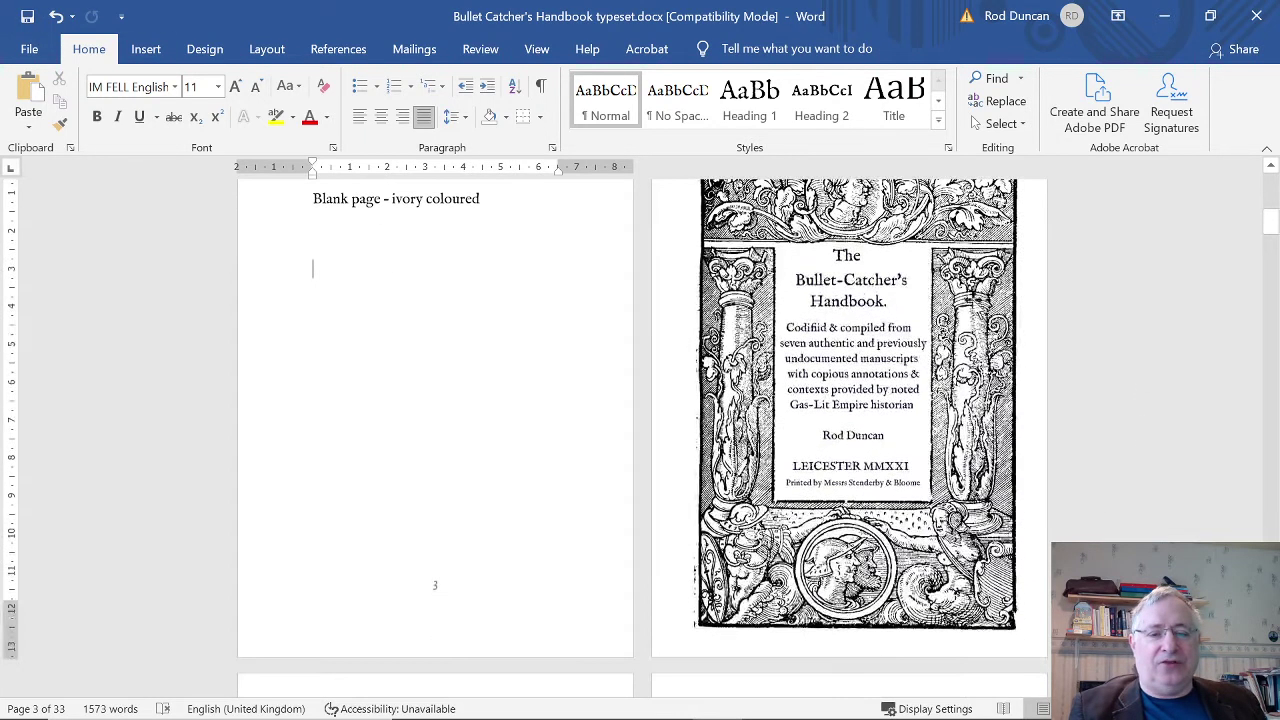
{"action": "scroll", "coordinate": [1128, 431], "scroll_direction": "down", "scroll_amount": 8}
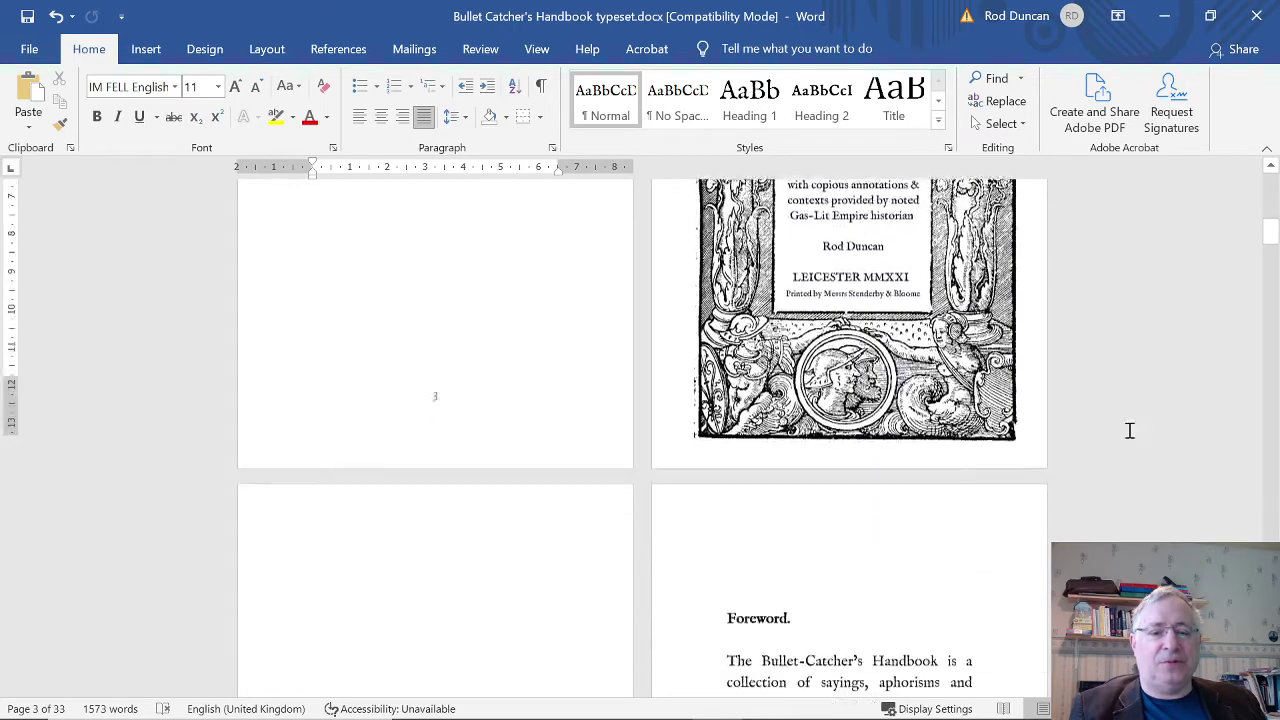
{"action": "scroll", "coordinate": [1130, 432], "scroll_direction": "down", "scroll_amount": 4}
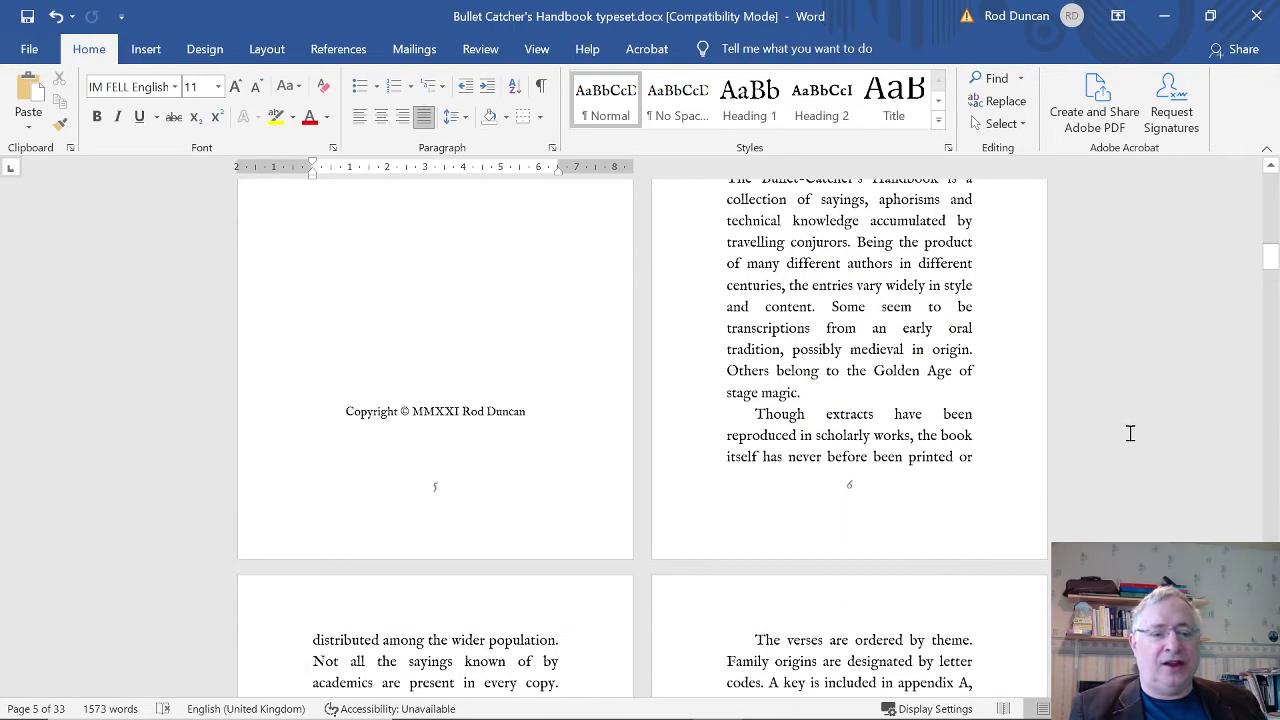
{"action": "scroll", "coordinate": [1130, 432], "scroll_direction": "up", "scroll_amount": 6}
{"action": "scroll", "coordinate": [1130, 432], "scroll_direction": "up", "scroll_amount": 12}
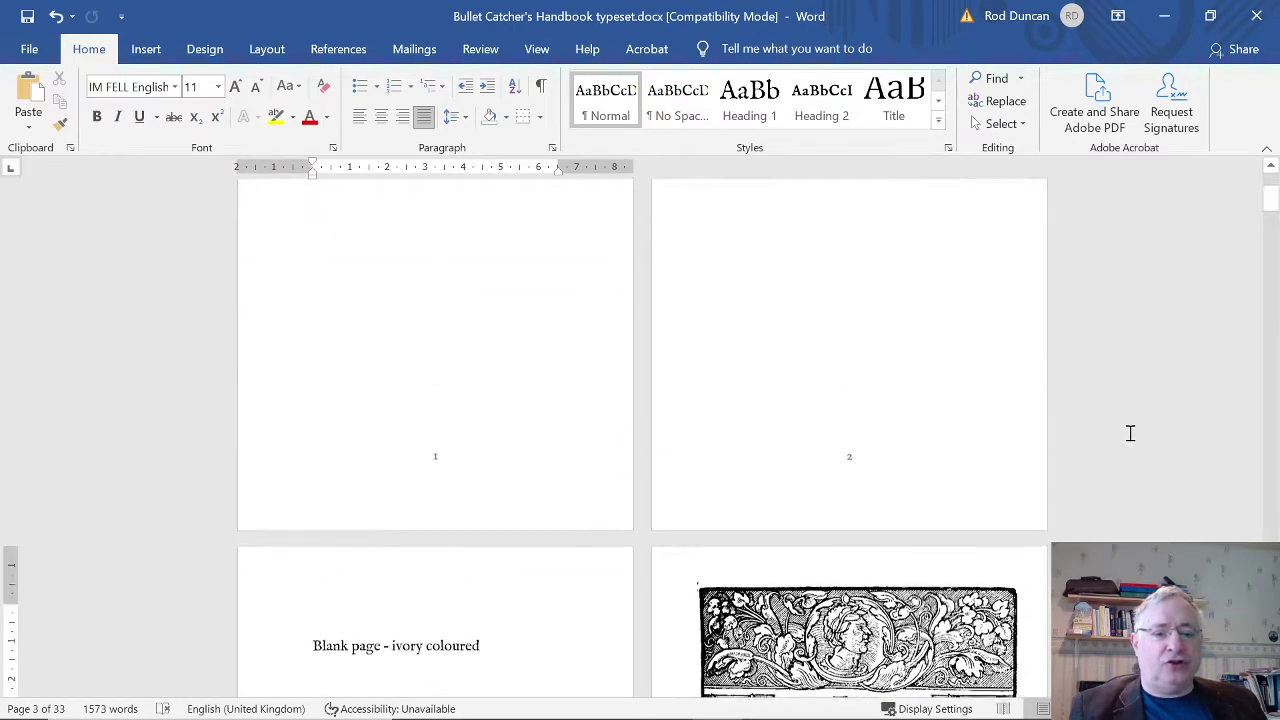
{"action": "scroll", "coordinate": [1130, 432], "scroll_direction": "down", "scroll_amount": 6}
{"action": "scroll", "coordinate": [1130, 432], "scroll_direction": "down", "scroll_amount": 10}
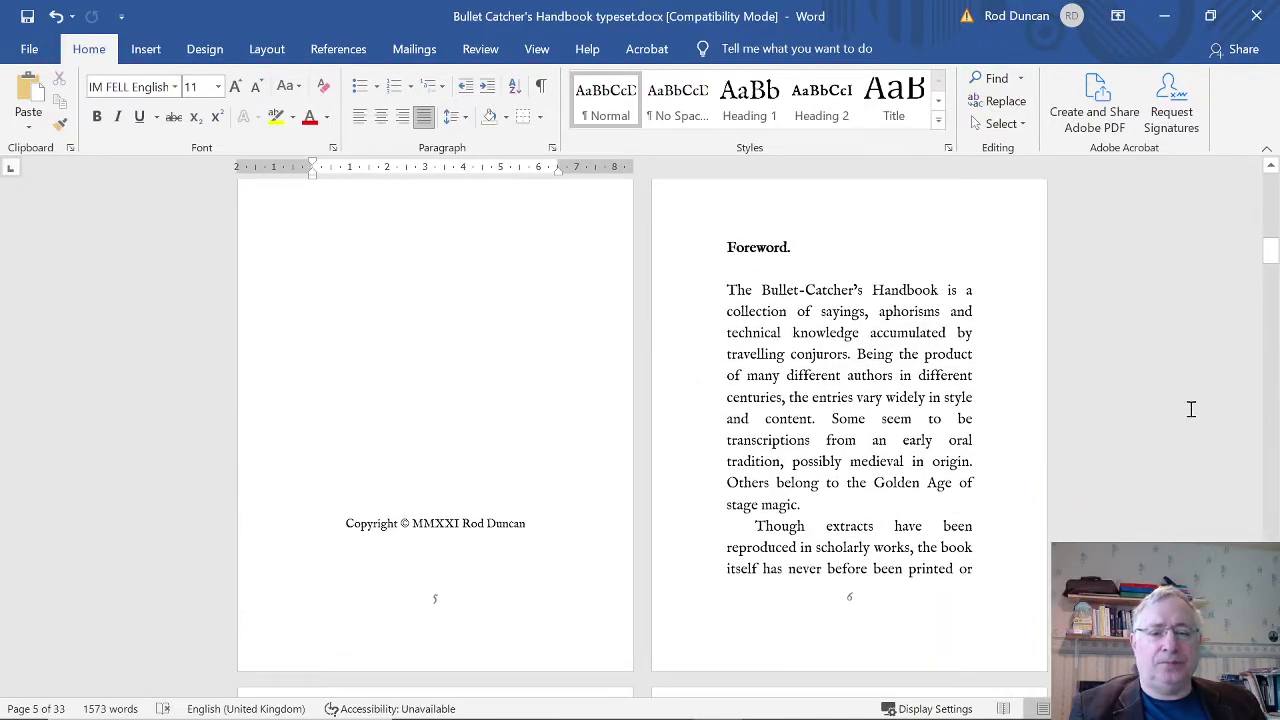
{"action": "scroll", "coordinate": [1191, 409], "scroll_direction": "down", "scroll_amount": 15}
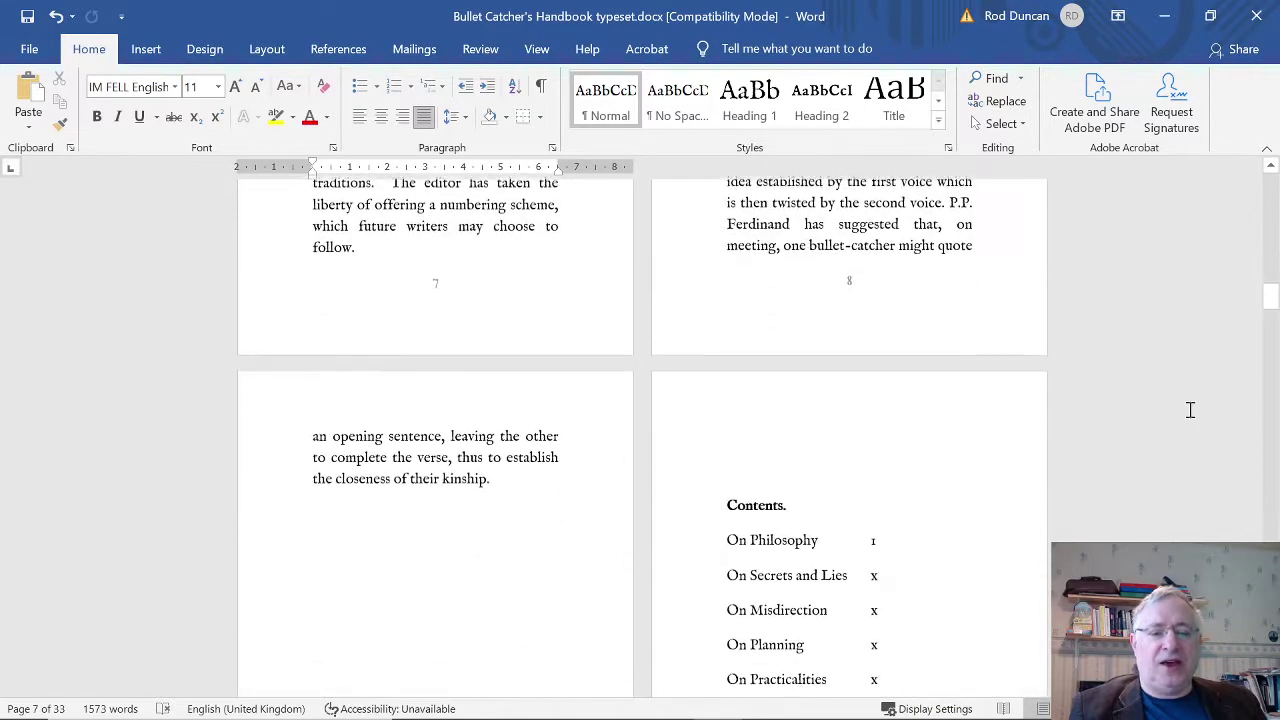
{"action": "scroll", "coordinate": [1190, 410], "scroll_direction": "up", "scroll_amount": 6}
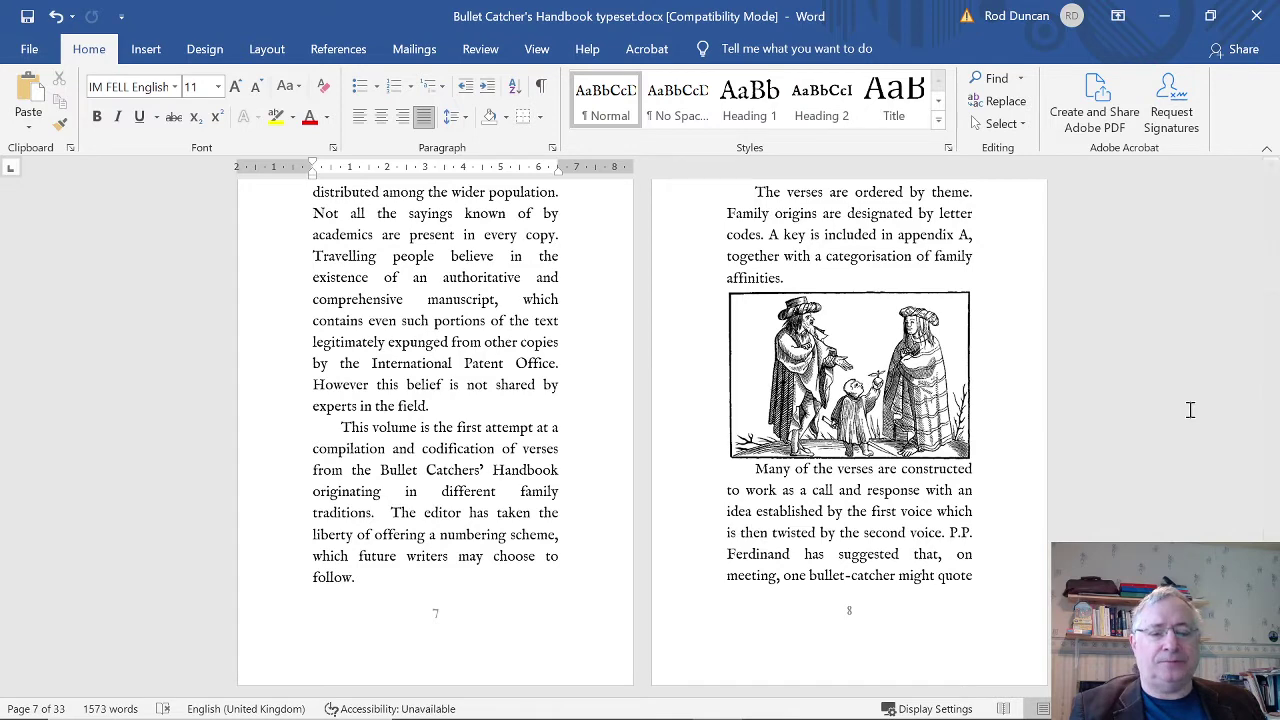
{"action": "scroll", "coordinate": [1190, 410], "scroll_direction": "down", "scroll_amount": 4}
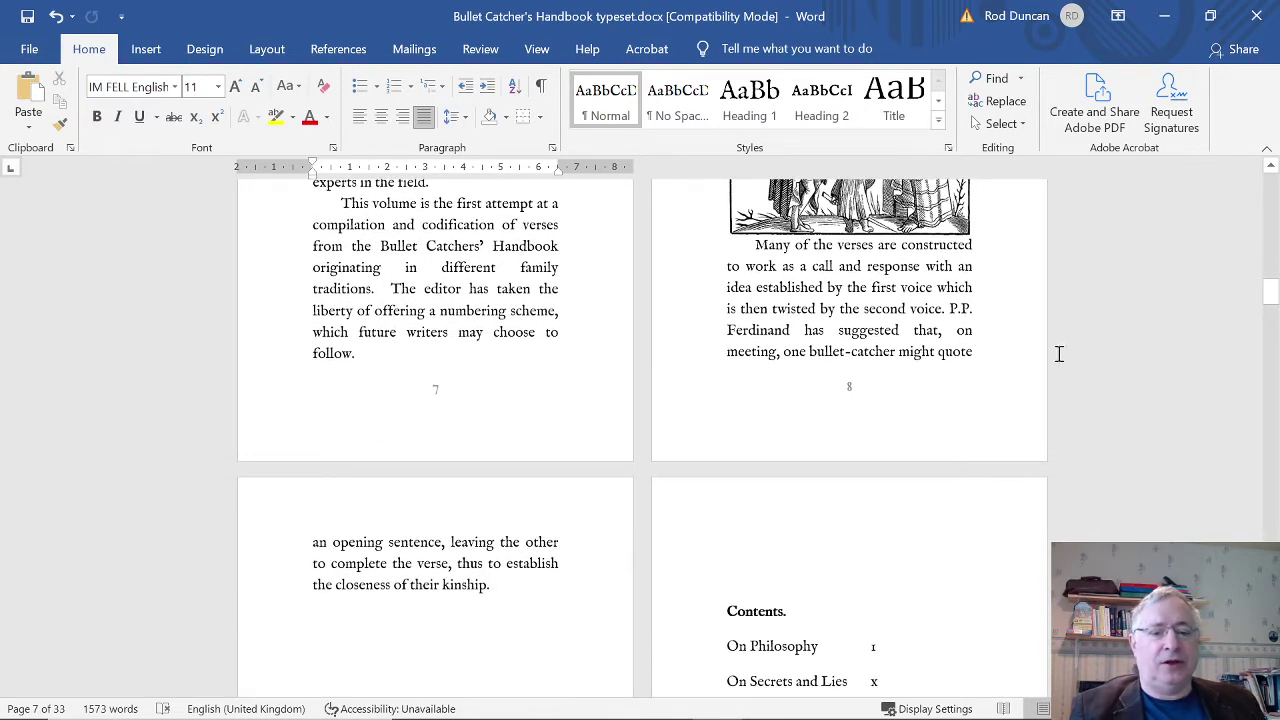
{"action": "scroll", "coordinate": [1060, 354], "scroll_direction": "down", "scroll_amount": 6}
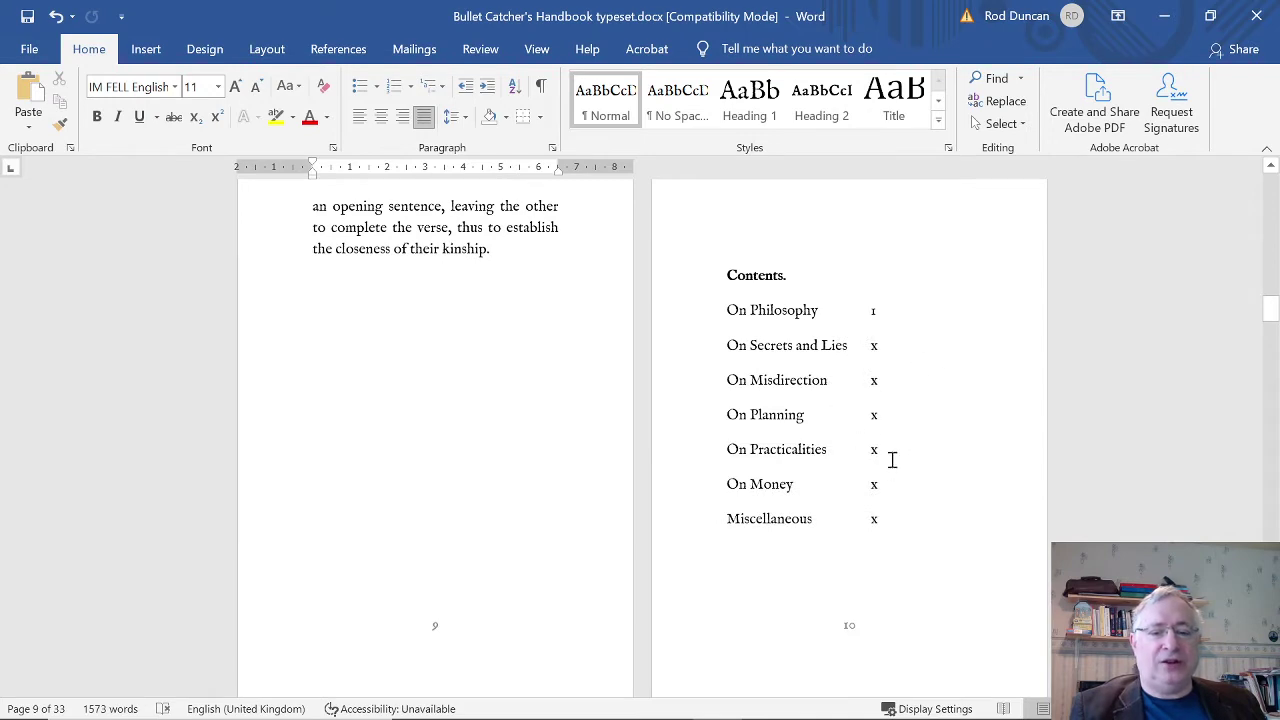
{"action": "scroll", "coordinate": [893, 460], "scroll_direction": "down", "scroll_amount": 10}
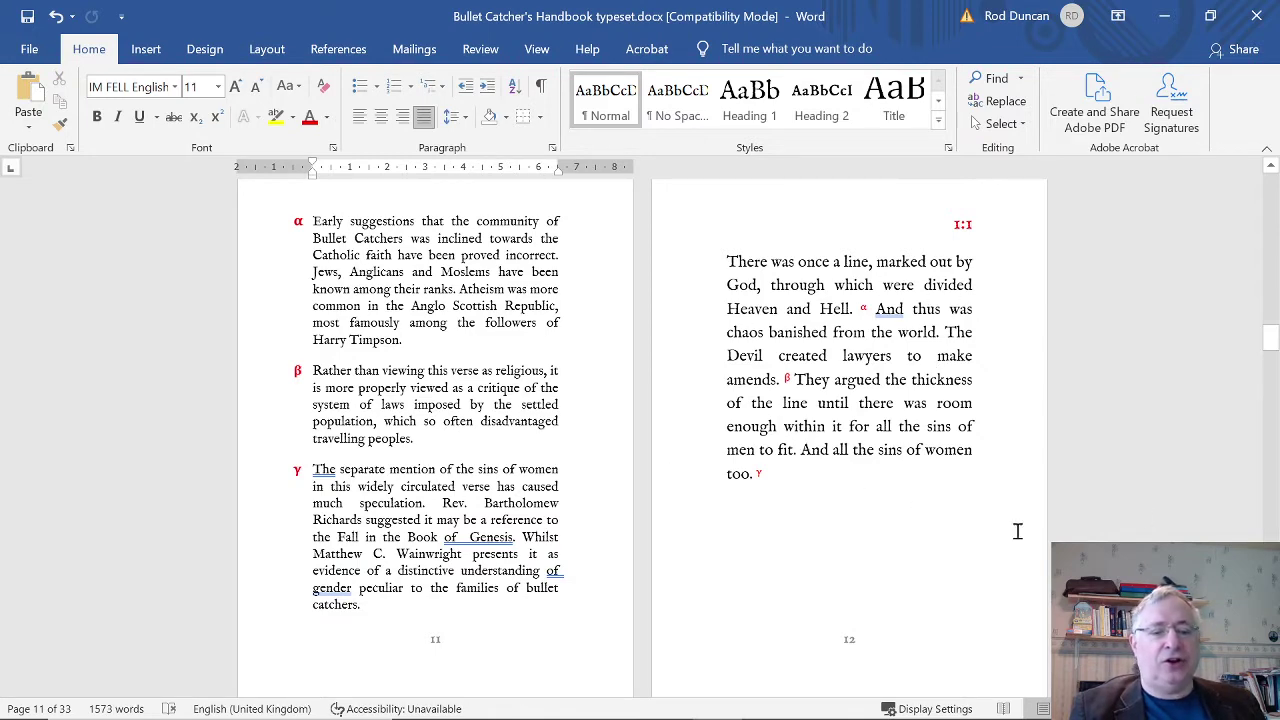
{"action": "scroll", "coordinate": [1121, 505], "scroll_direction": "down", "scroll_amount": 8}
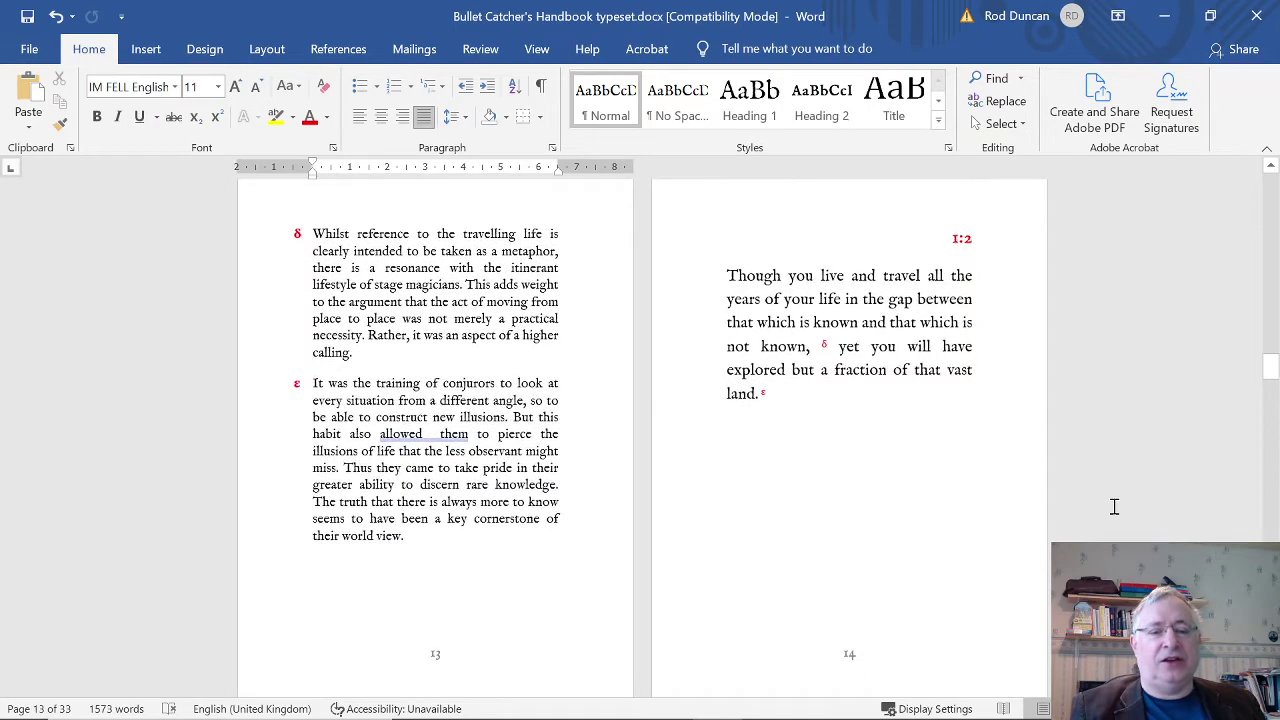
{"action": "scroll", "coordinate": [1114, 507], "scroll_direction": "down", "scroll_amount": 8}
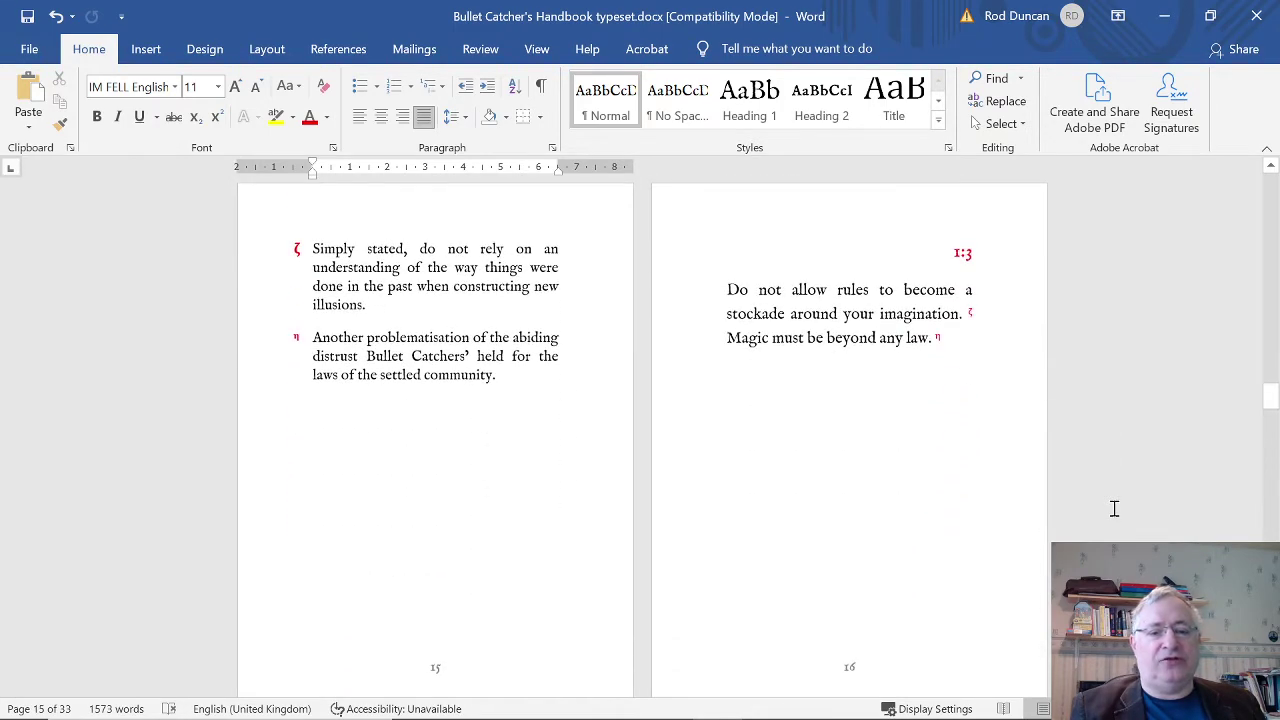
Examine the page numbers at the foot of the front matter pages and the first verse spread
{"action": "scroll", "coordinate": [1114, 509], "scroll_direction": "up", "scroll_amount": 20}
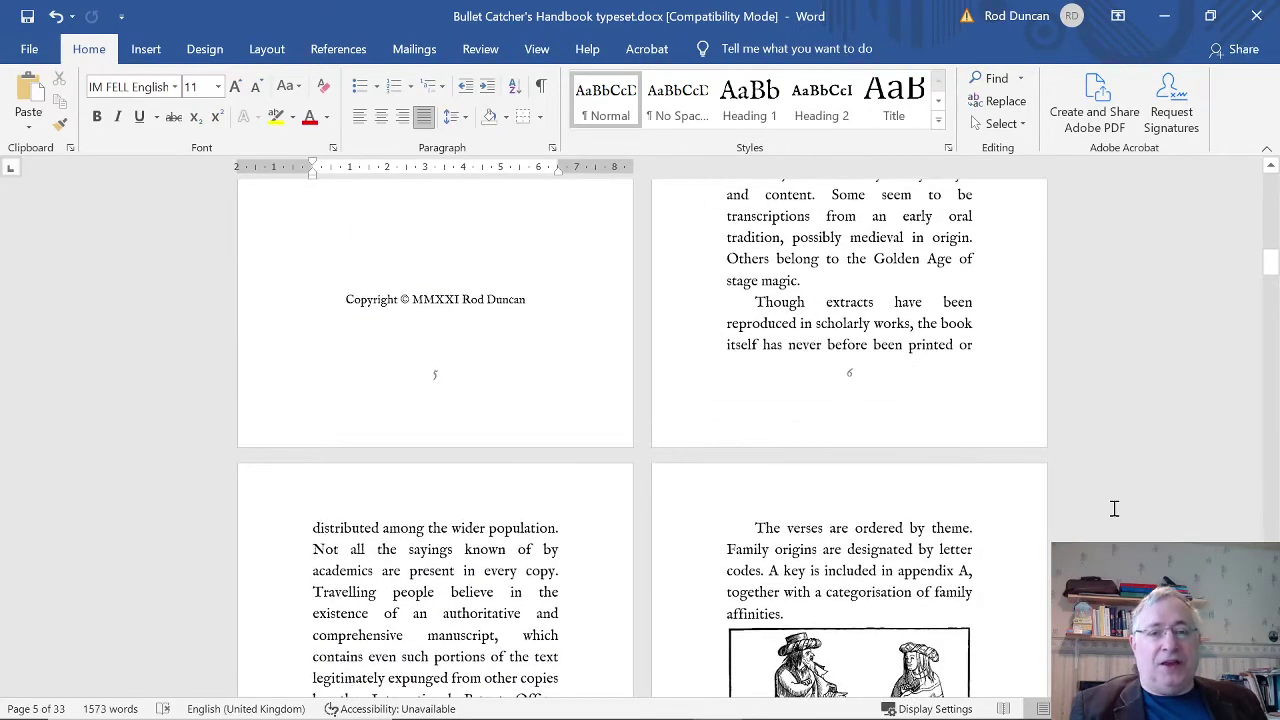
{"action": "scroll", "coordinate": [1114, 509], "scroll_direction": "down", "scroll_amount": 20}
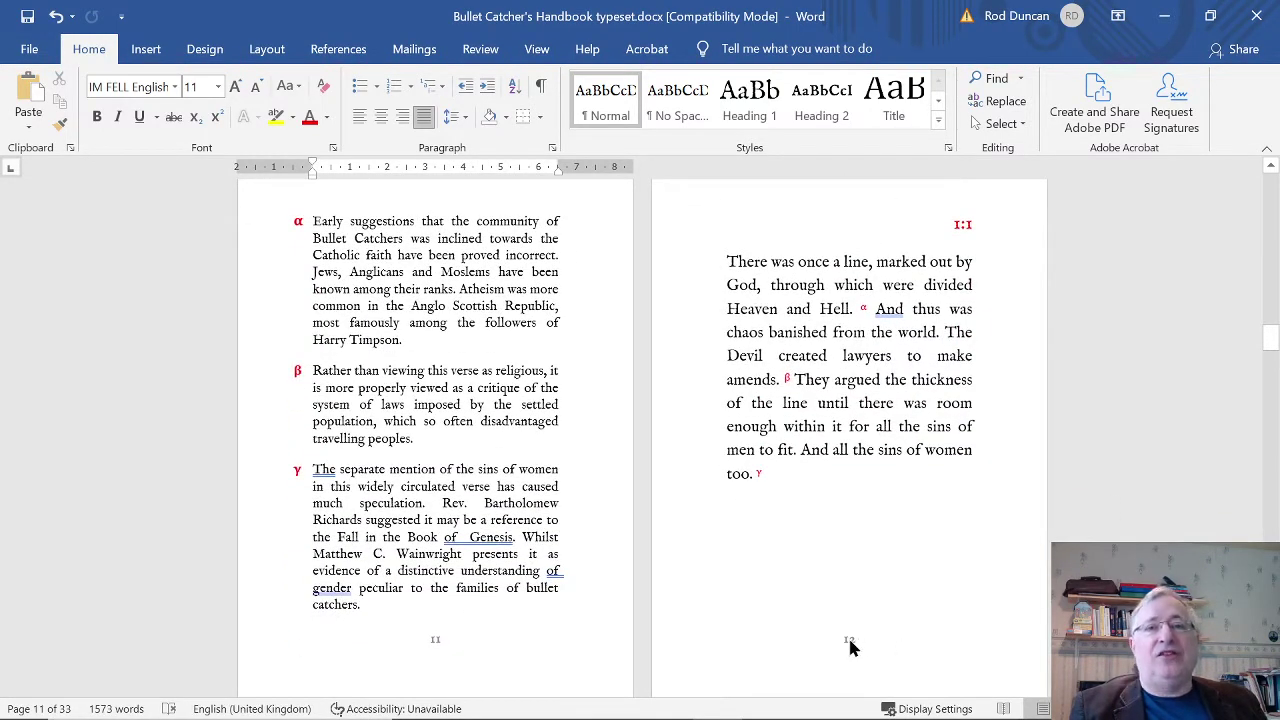
{"action": "scroll", "coordinate": [852, 635], "scroll_direction": "up", "scroll_amount": 8}
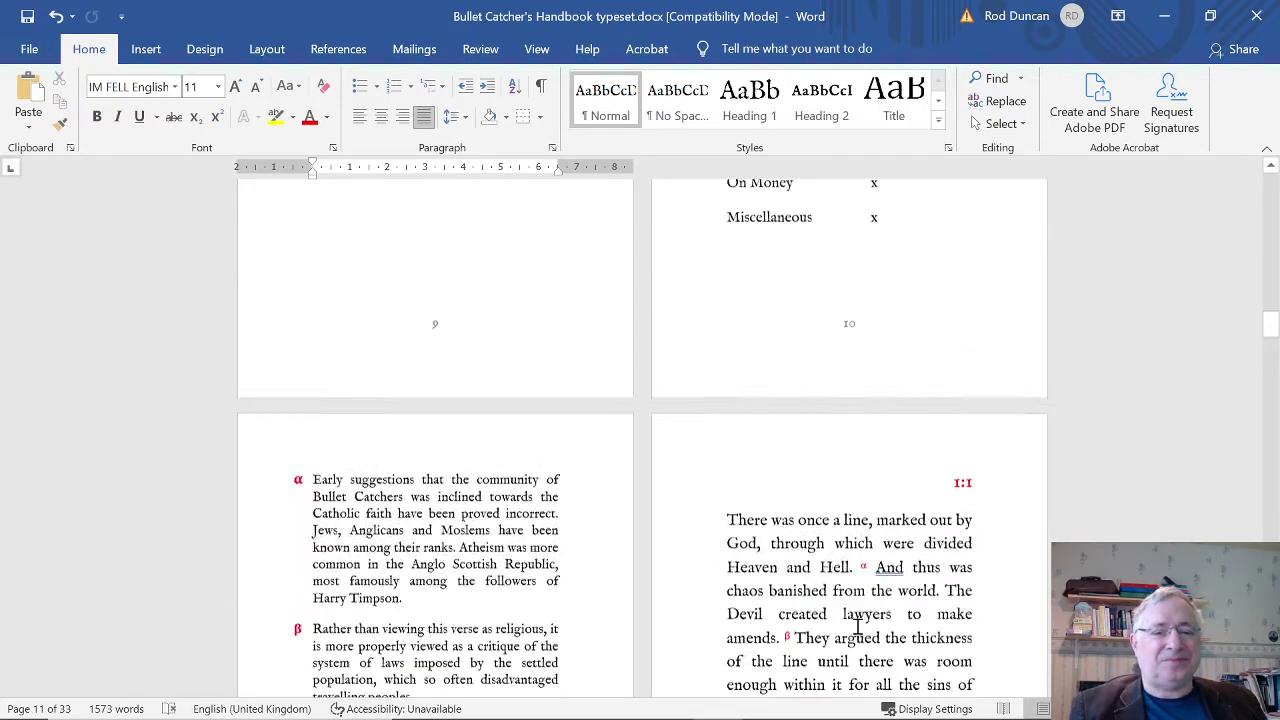
{"action": "scroll", "coordinate": [857, 627], "scroll_direction": "up", "scroll_amount": 15}
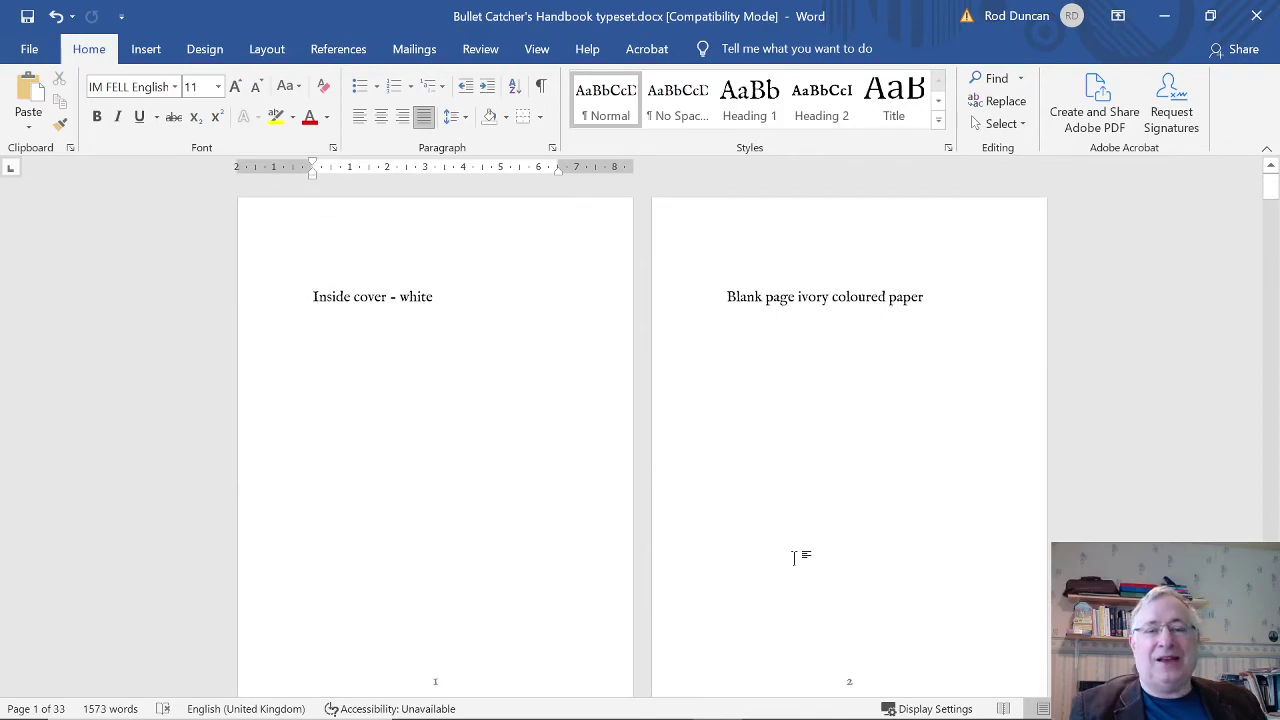
{"action": "scroll", "coordinate": [800, 554], "scroll_direction": "down", "scroll_amount": 5}
{"action": "scroll", "coordinate": [630, 575], "scroll_direction": "down", "scroll_amount": 5}
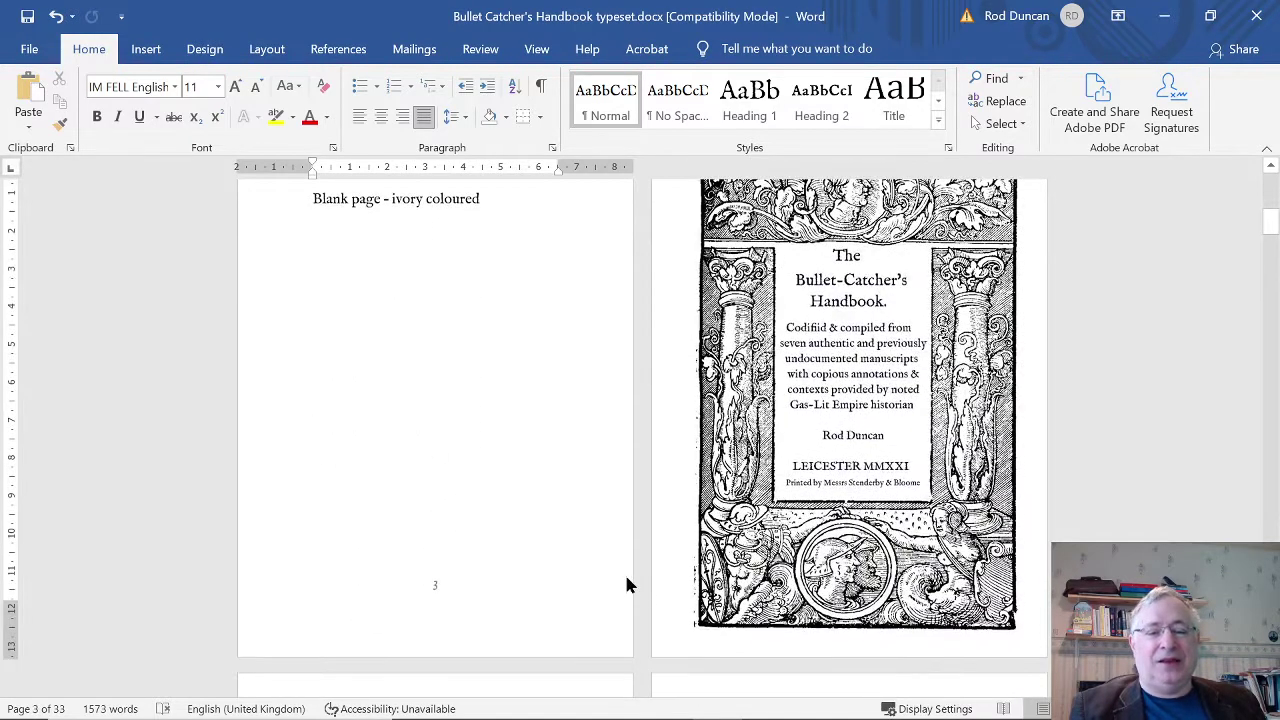
{"action": "scroll", "coordinate": [627, 572], "scroll_direction": "down", "scroll_amount": 5}
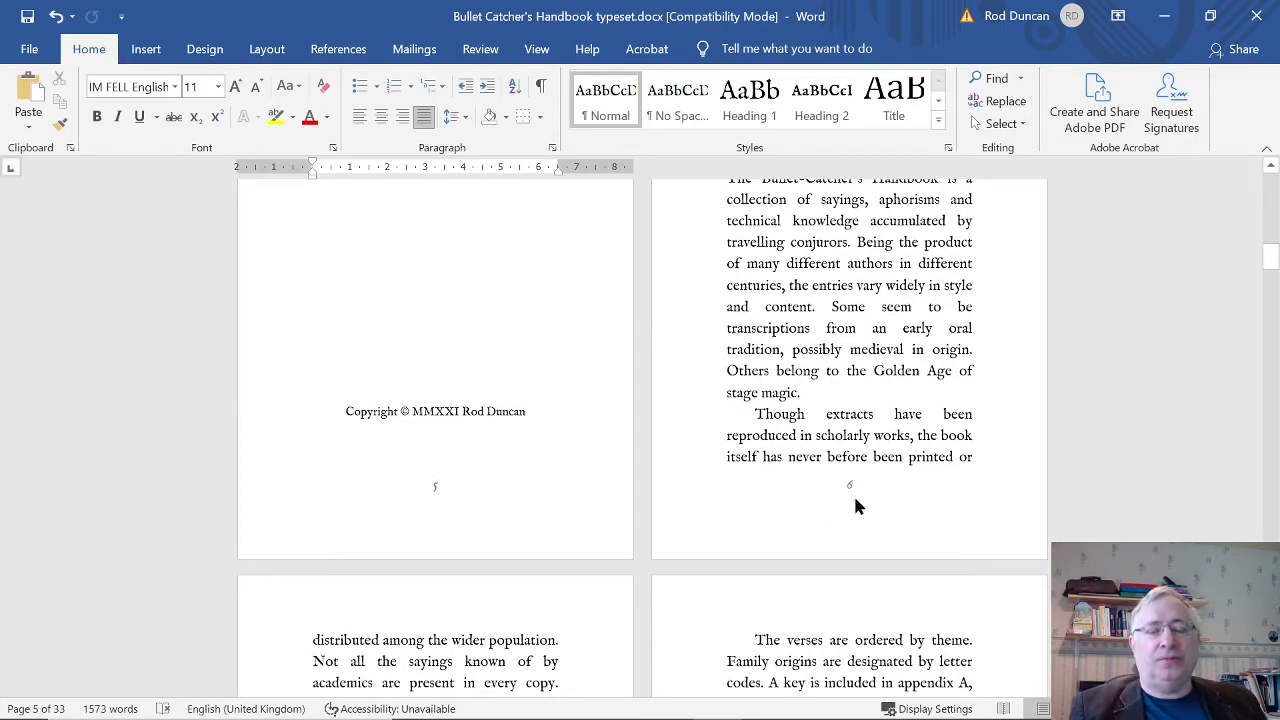
{"action": "scroll", "coordinate": [853, 487], "scroll_direction": "up", "scroll_amount": 3}
{"action": "scroll", "coordinate": [853, 487], "scroll_direction": "down", "scroll_amount": 10}
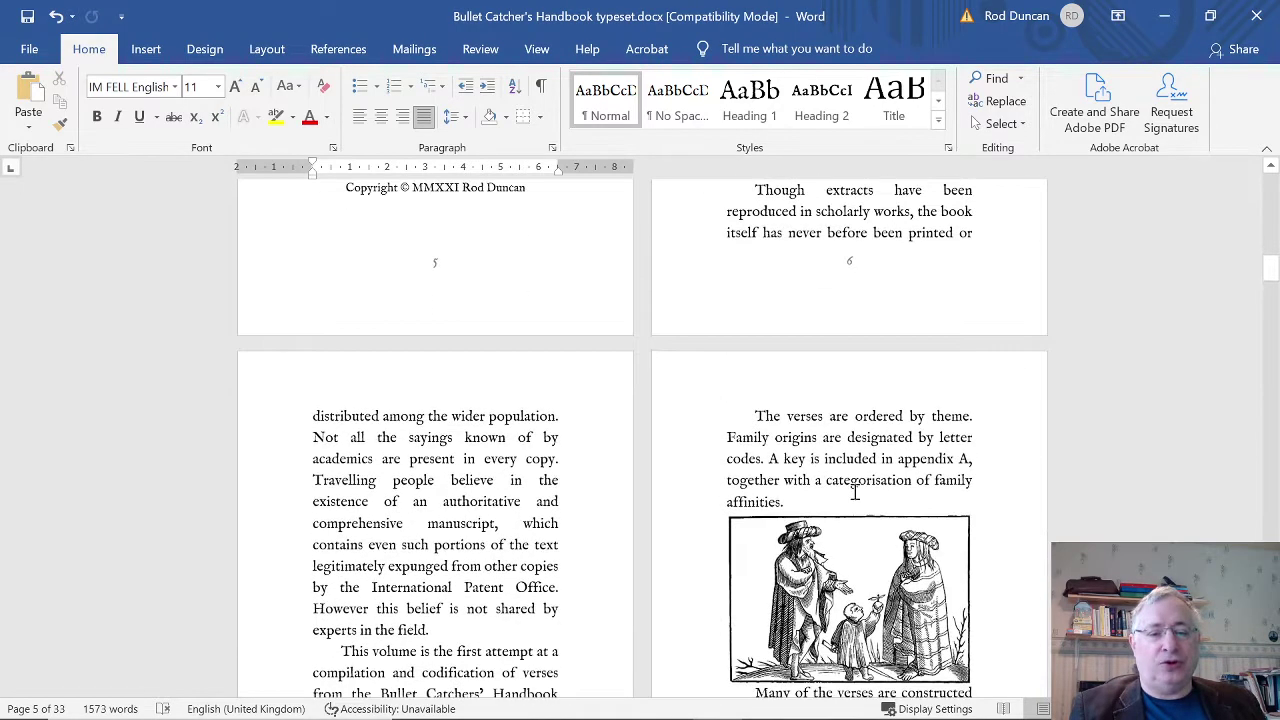
{"action": "scroll", "coordinate": [855, 491], "scroll_direction": "up", "scroll_amount": 3}
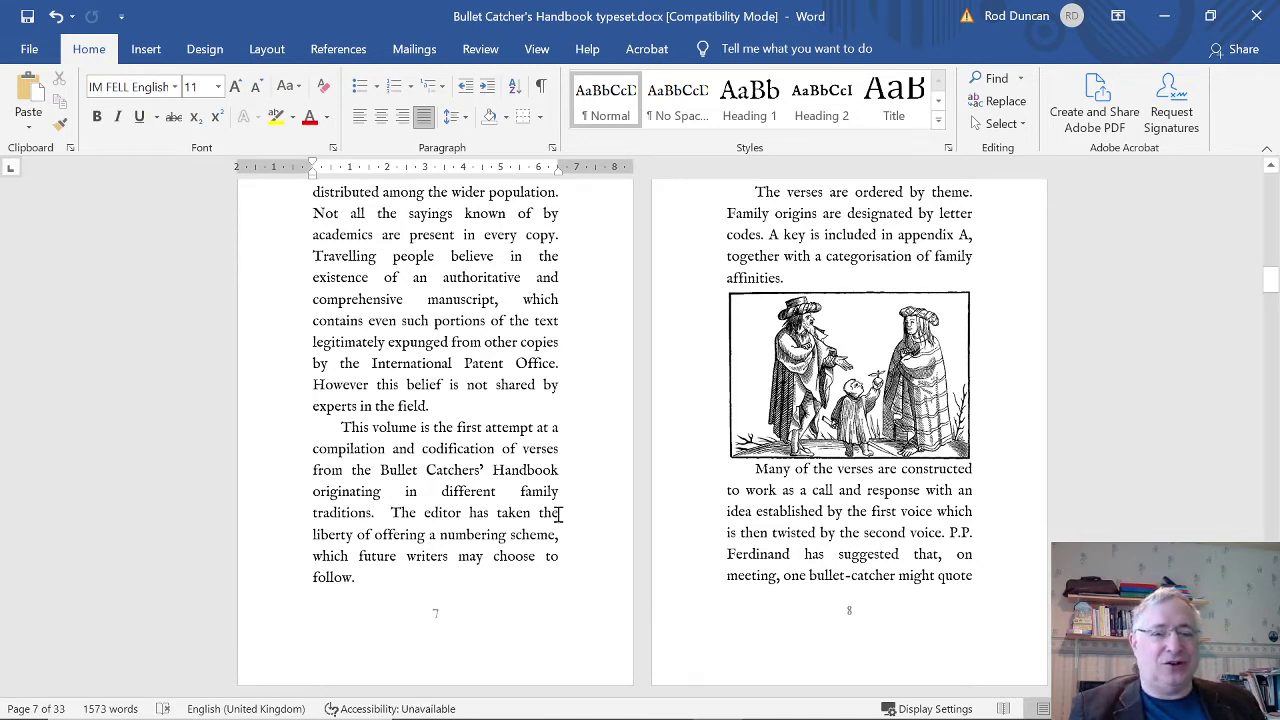
Close the typeset document, open "Bullet Catcher's Handbook - section 1.docx" from the folder, and minimize its window
{"action": "left_click", "coordinate": [1258, 20]}
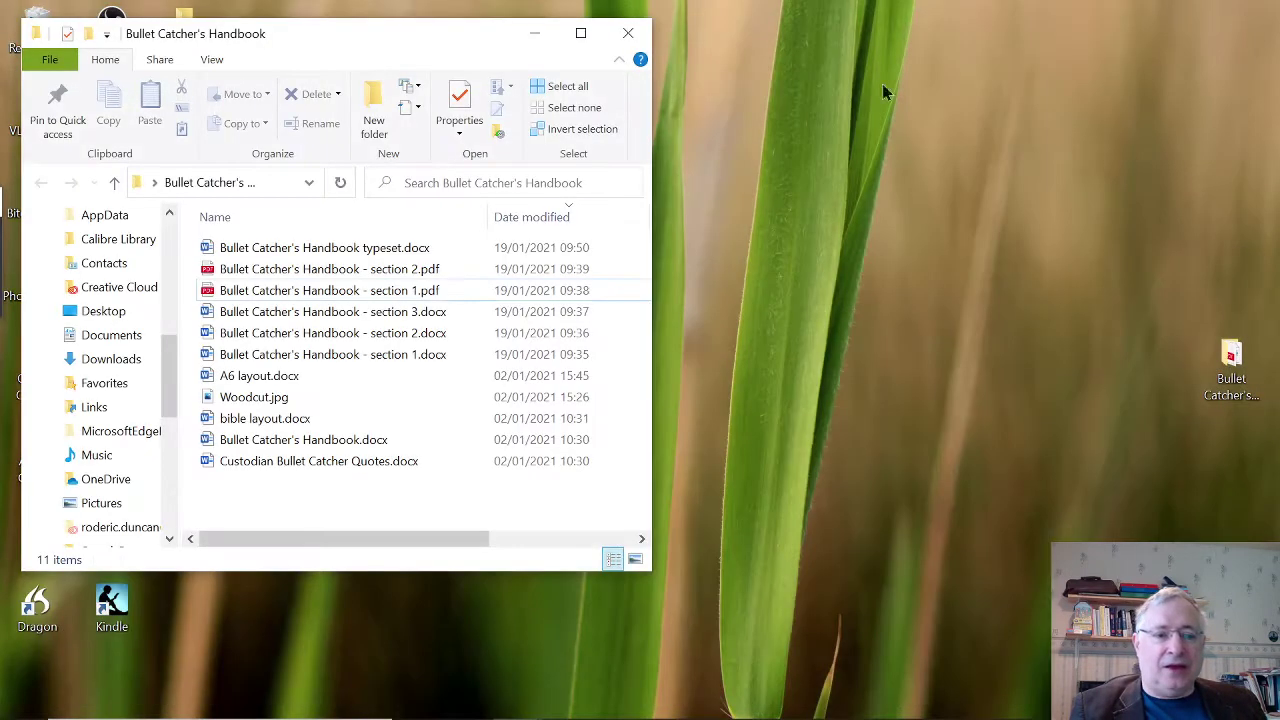
{"action": "double_click", "coordinate": [273, 358]}
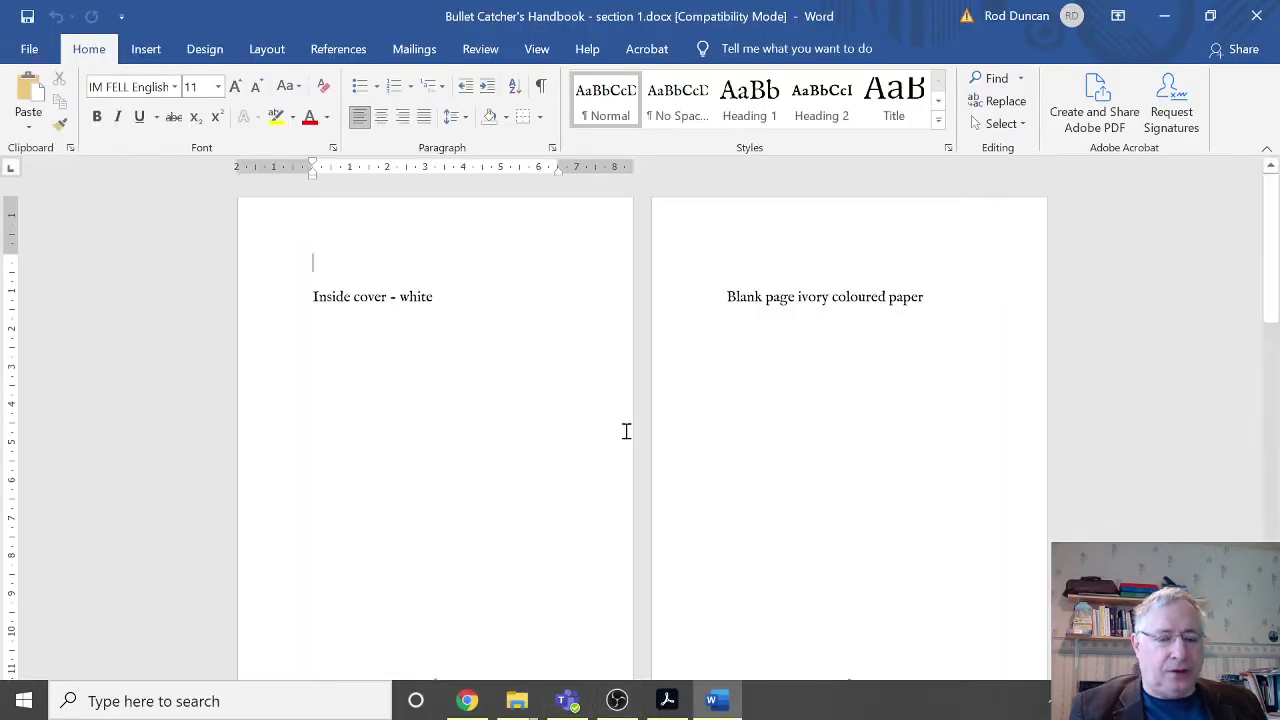
{"action": "left_click", "coordinate": [1164, 15]}
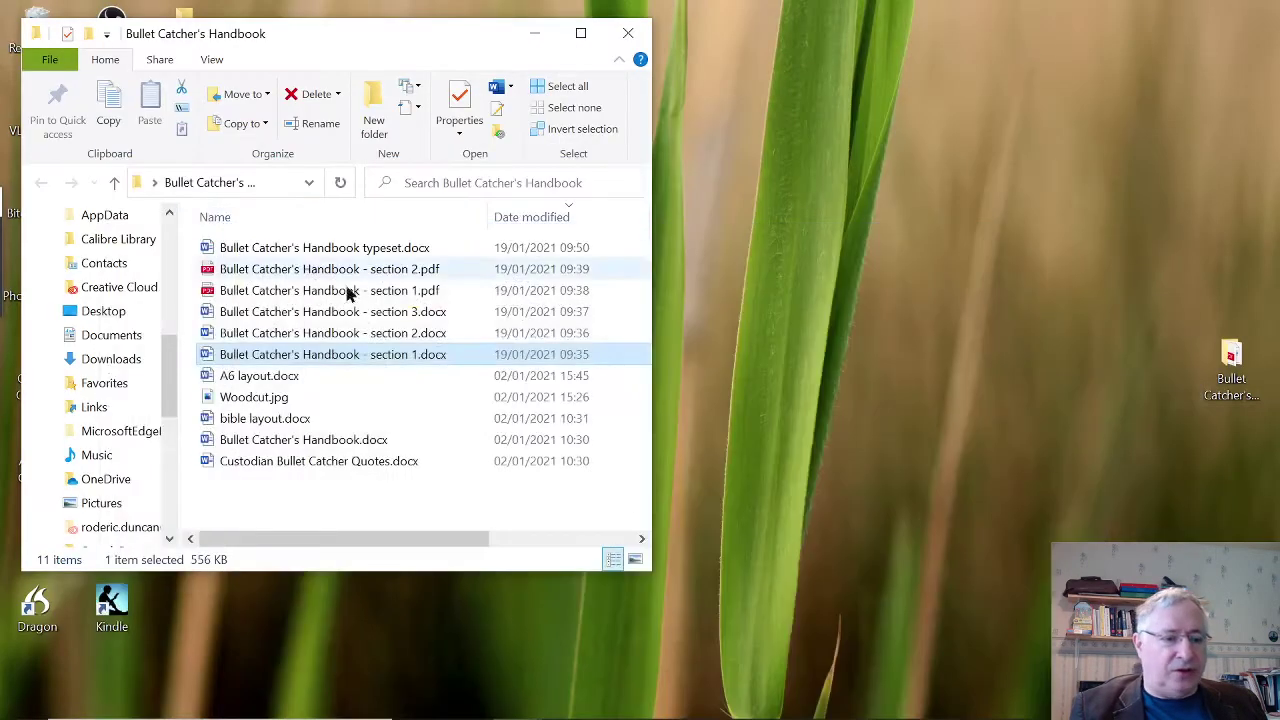
Open "Bullet Catcher's Handbook - section 2.docx" and return to the folder with the section 1 window minimized
{"action": "left_click", "coordinate": [285, 335]}
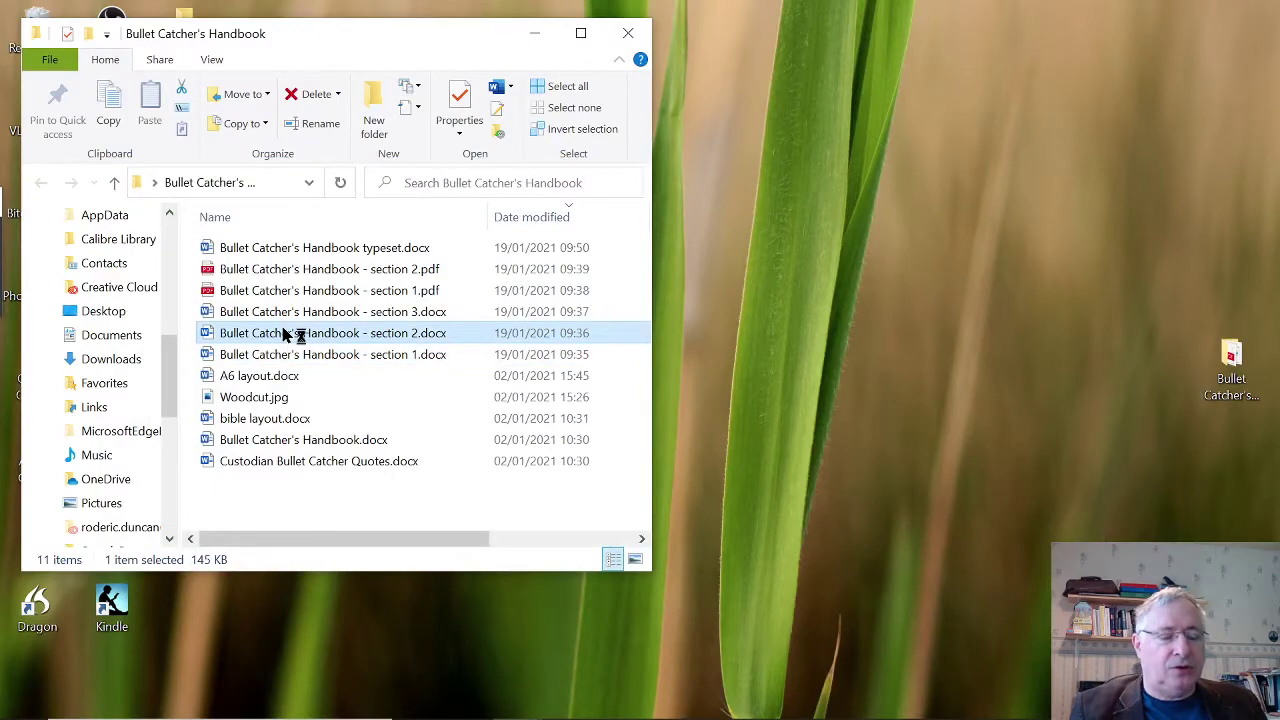
{"action": "key", "text": "alt+Tab"}
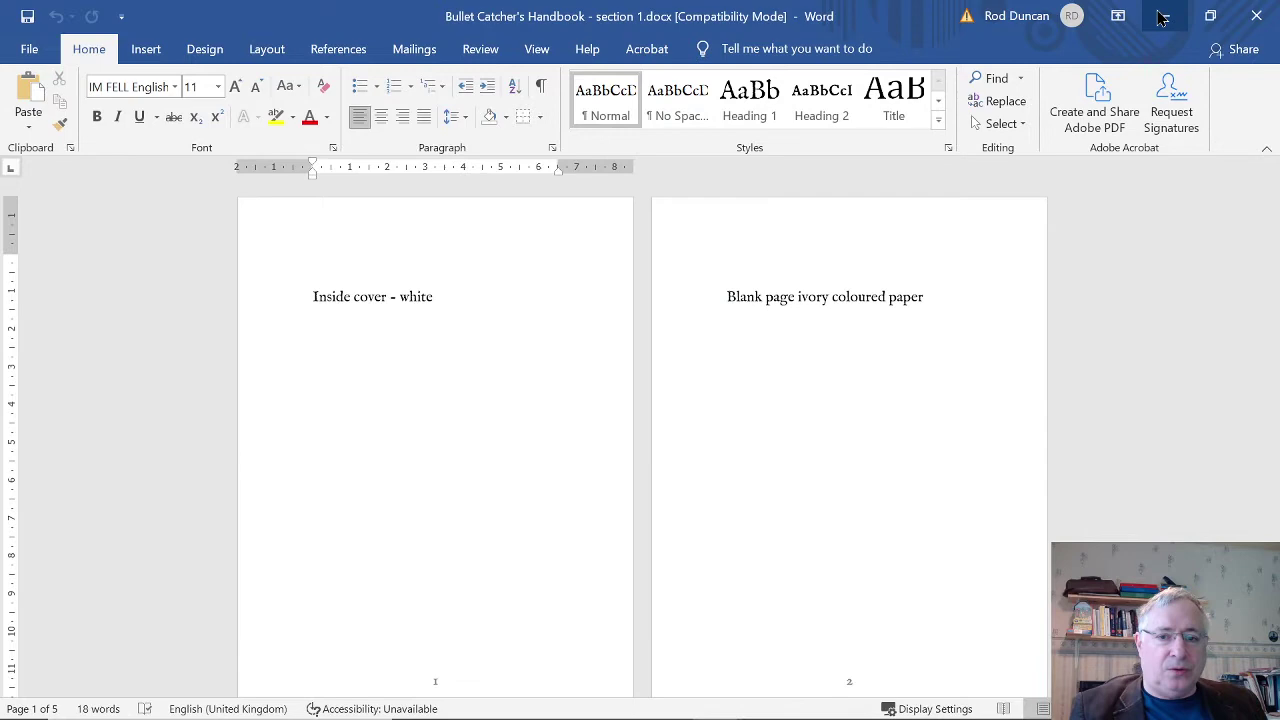
{"action": "left_click", "coordinate": [1162, 18]}
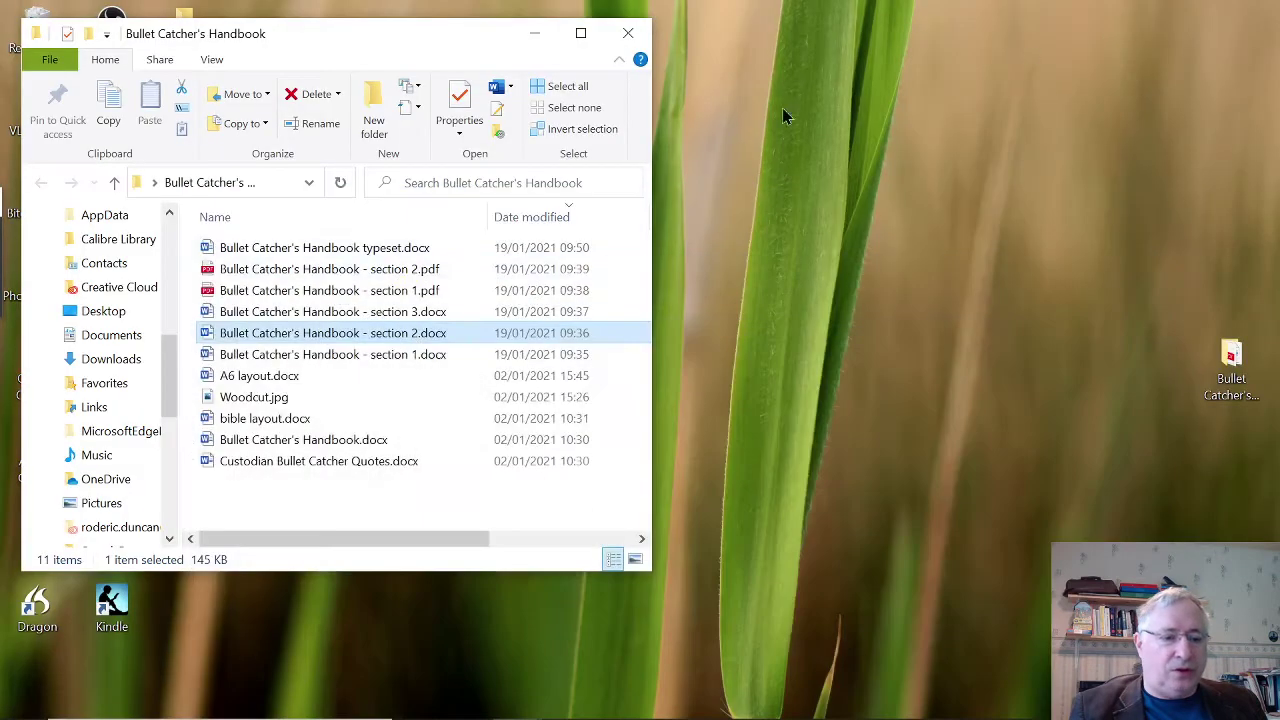
Open "Bullet Catcher's Handbook - section 3.docx" from the folder and view its contents page
{"action": "left_click", "coordinate": [252, 315]}
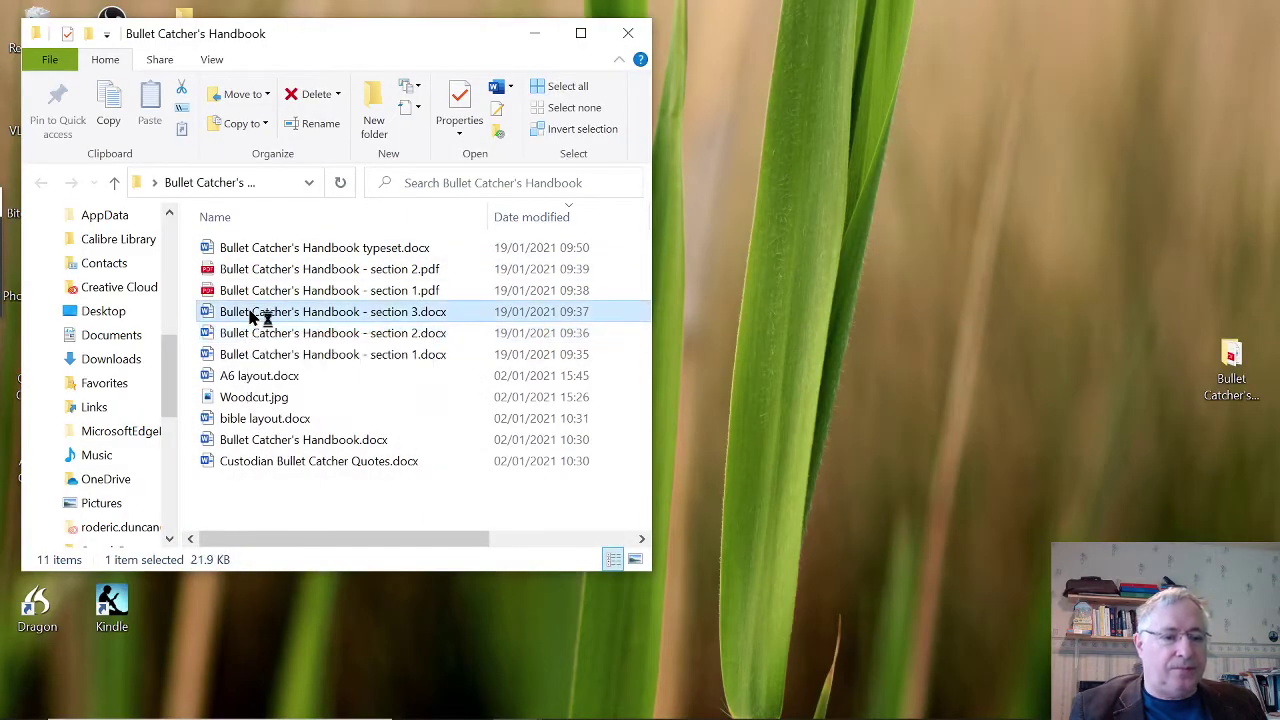
{"action": "double_click", "coordinate": [252, 315]}
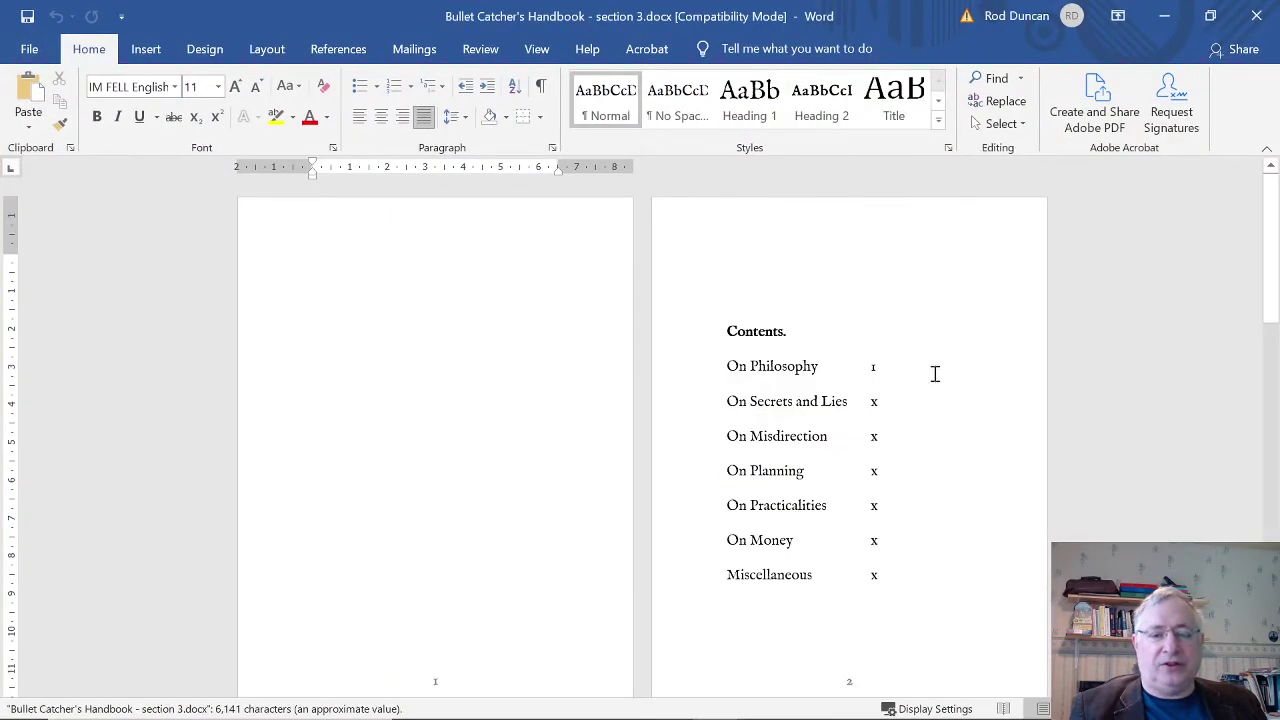
{"action": "left_click_drag", "start_coordinate": [1275, 190], "coordinate": [1273, 176]}
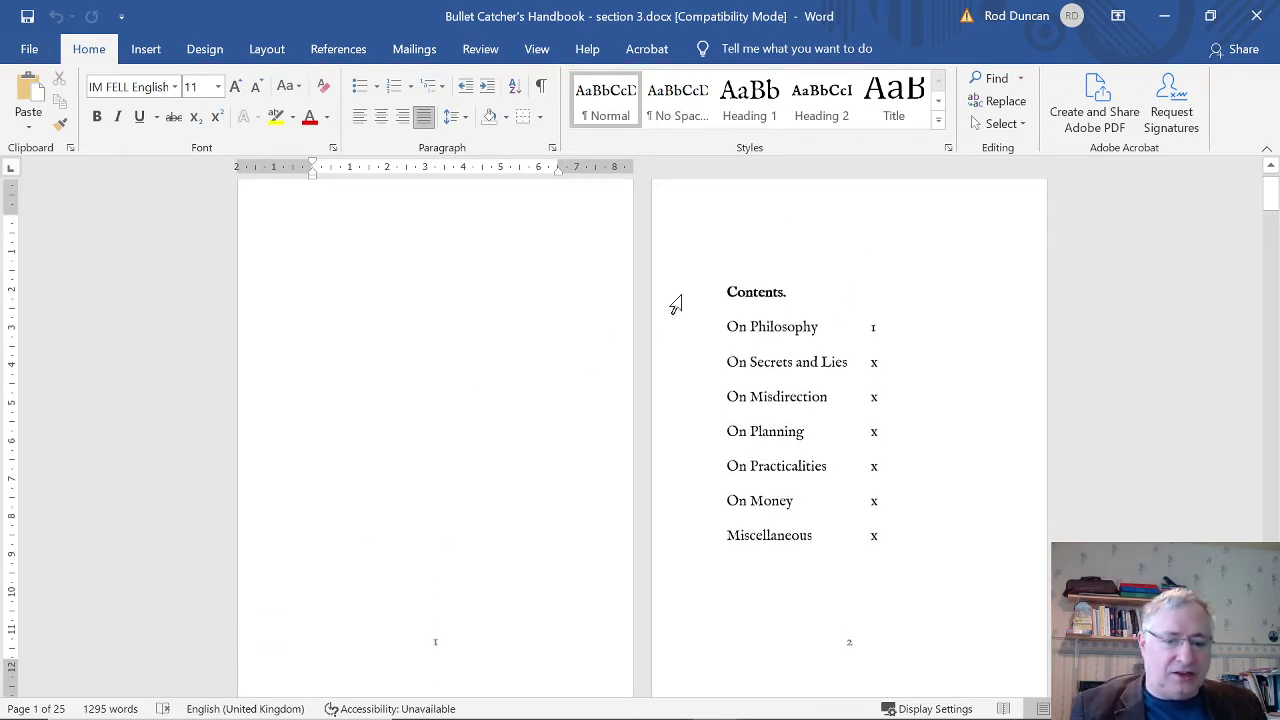
Delete the empty paragraphs before the Contents heading so the contents list moves onto the first page
{"action": "scroll", "coordinate": [557, 414], "scroll_direction": "down", "scroll_amount": 2}
{"action": "scroll", "coordinate": [557, 409], "scroll_direction": "up", "scroll_amount": 2}
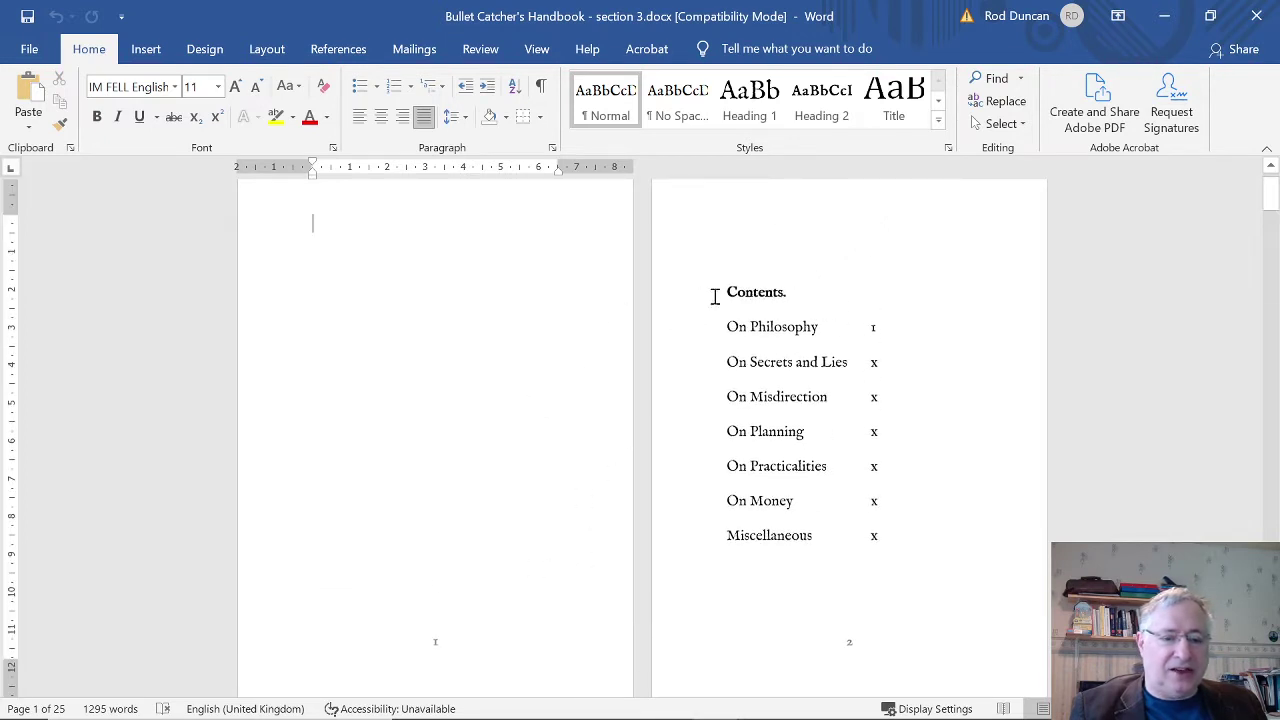
{"action": "left_click", "coordinate": [733, 232]}
{"action": "key", "text": "BackSpace"}
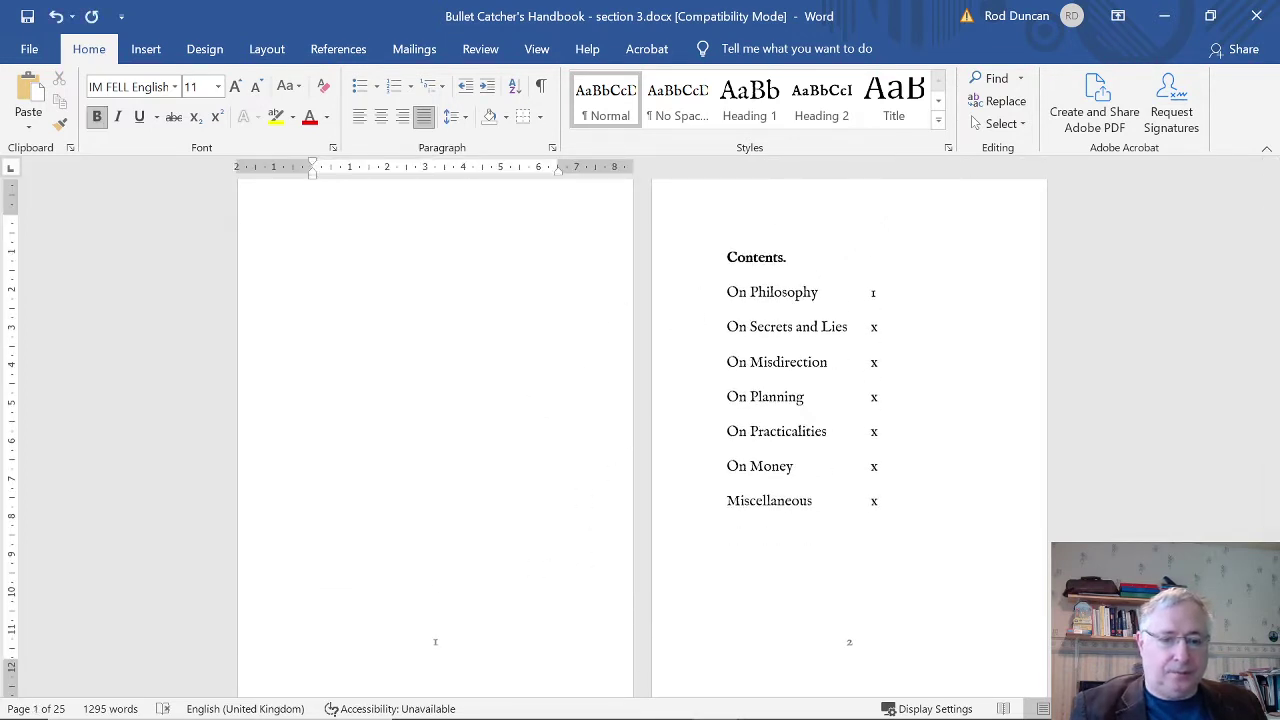
{"action": "key", "text": "BackSpace"}
{"action": "key", "text": "BackSpace"}
{"action": "key", "text": "BackSpace"}
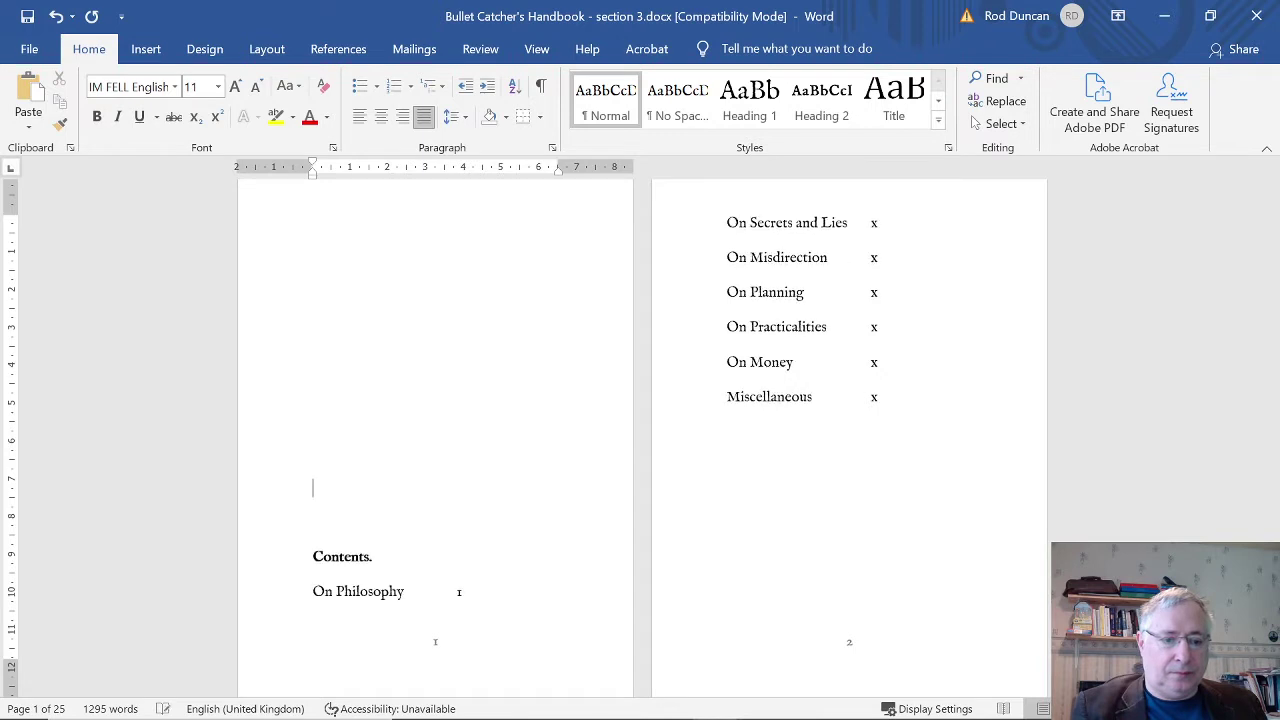
{"action": "key", "text": "BackSpace"}
{"action": "key", "text": "BackSpace"}
{"action": "key", "text": "BackSpace"}
{"action": "key", "text": "BackSpace"}
{"action": "key", "text": "BackSpace"}
{"action": "key", "text": "BackSpace"}
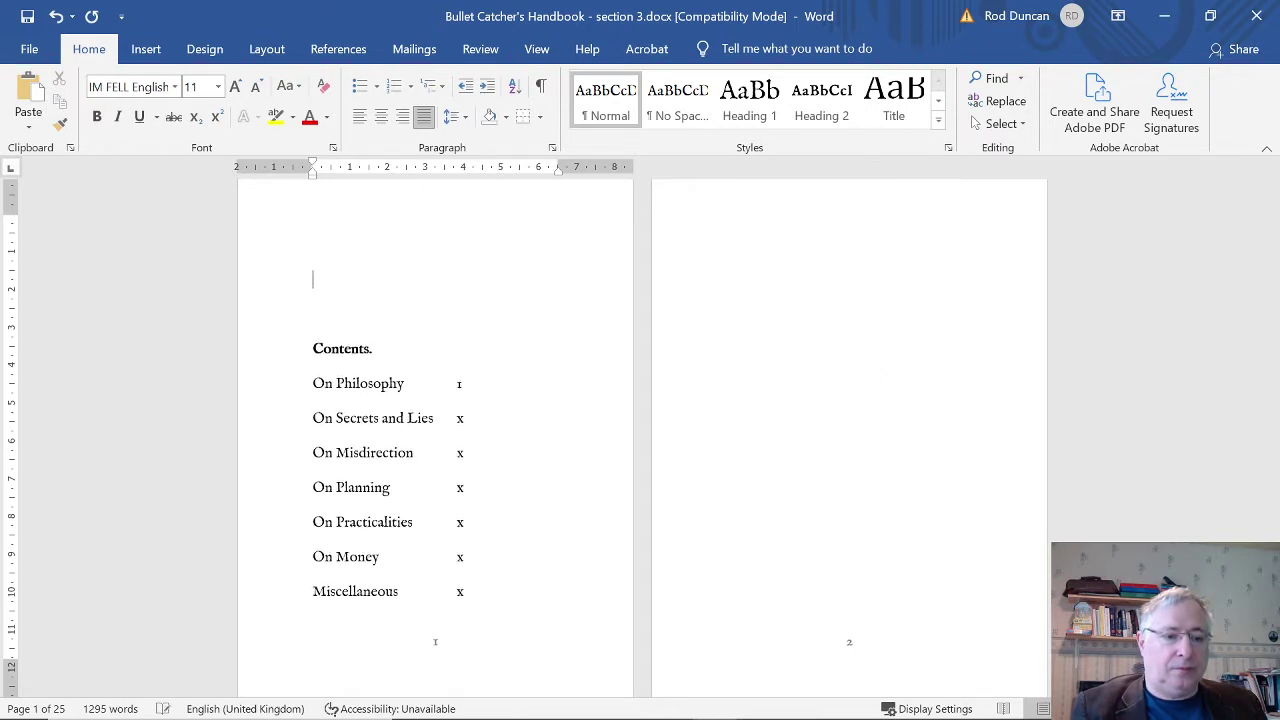
{"action": "key", "text": "BackSpace"}
{"action": "key", "text": "BackSpace"}
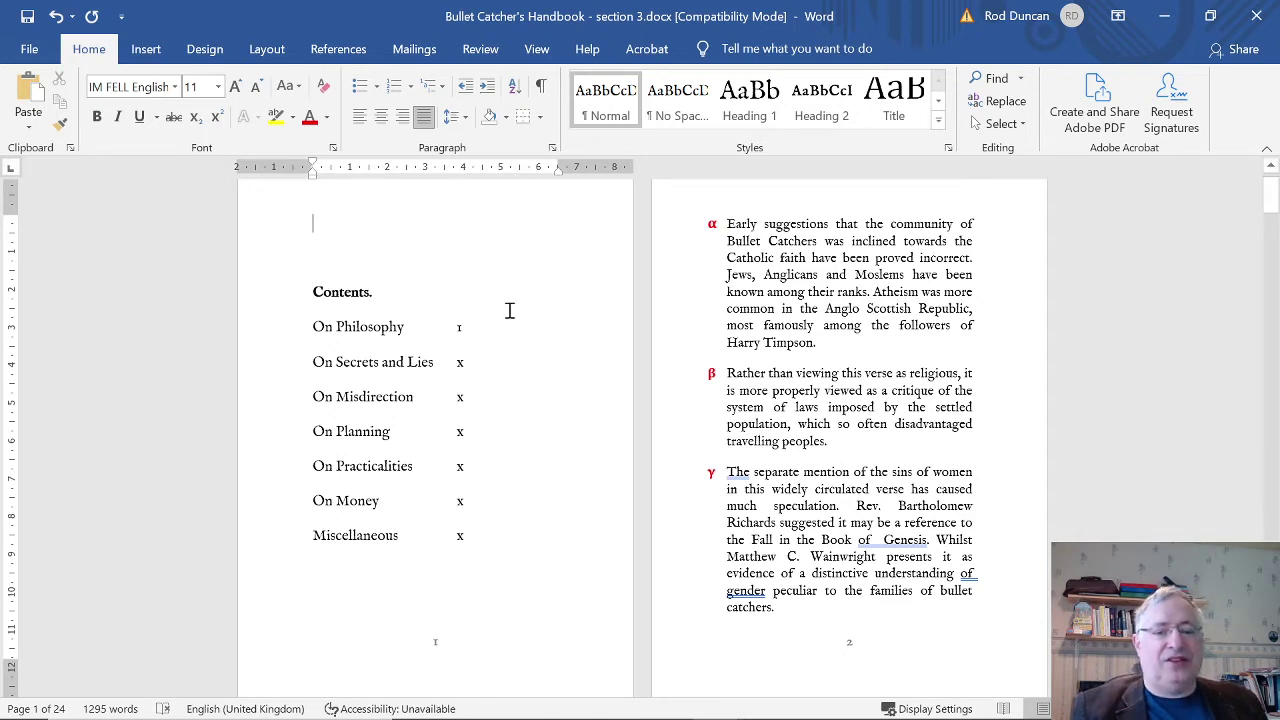
Examine the footer page numbers on the contents page and the first verse pages, and return to the body text
{"action": "scroll", "coordinate": [826, 452], "scroll_direction": "down", "scroll_amount": 3}
{"action": "scroll", "coordinate": [826, 452], "scroll_direction": "up", "scroll_amount": 3}
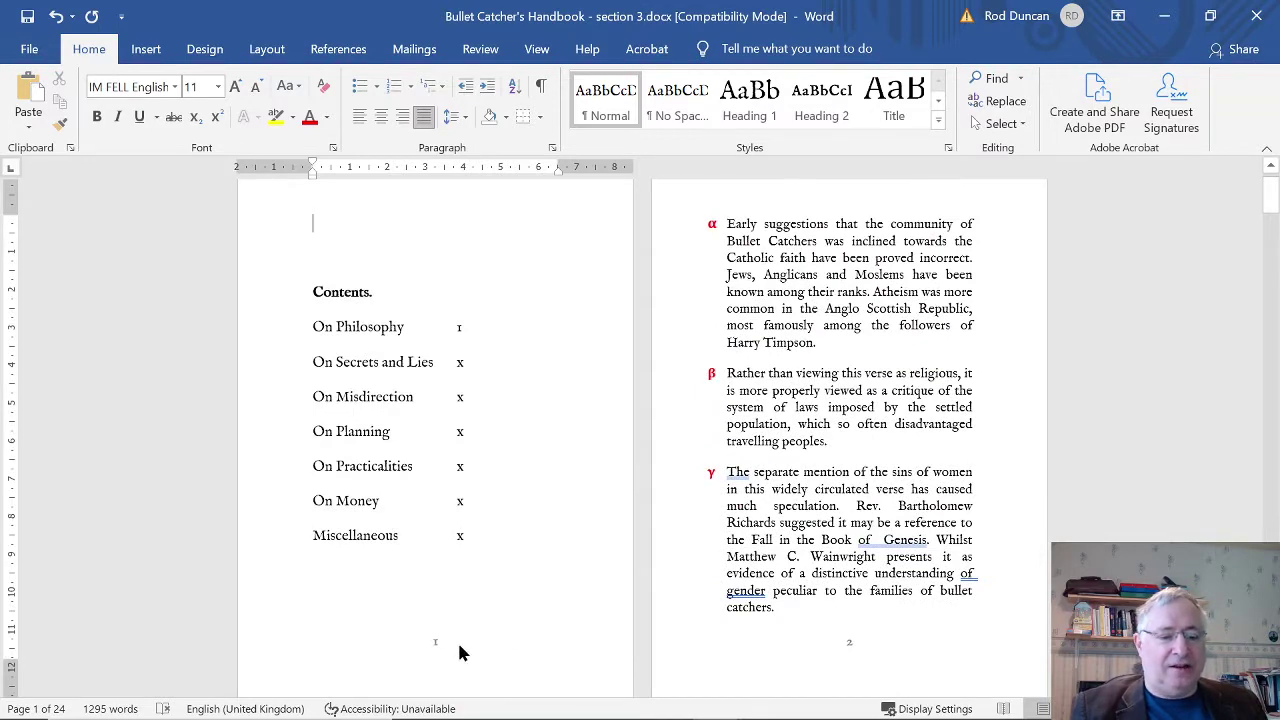
{"action": "double_click", "coordinate": [459, 645]}
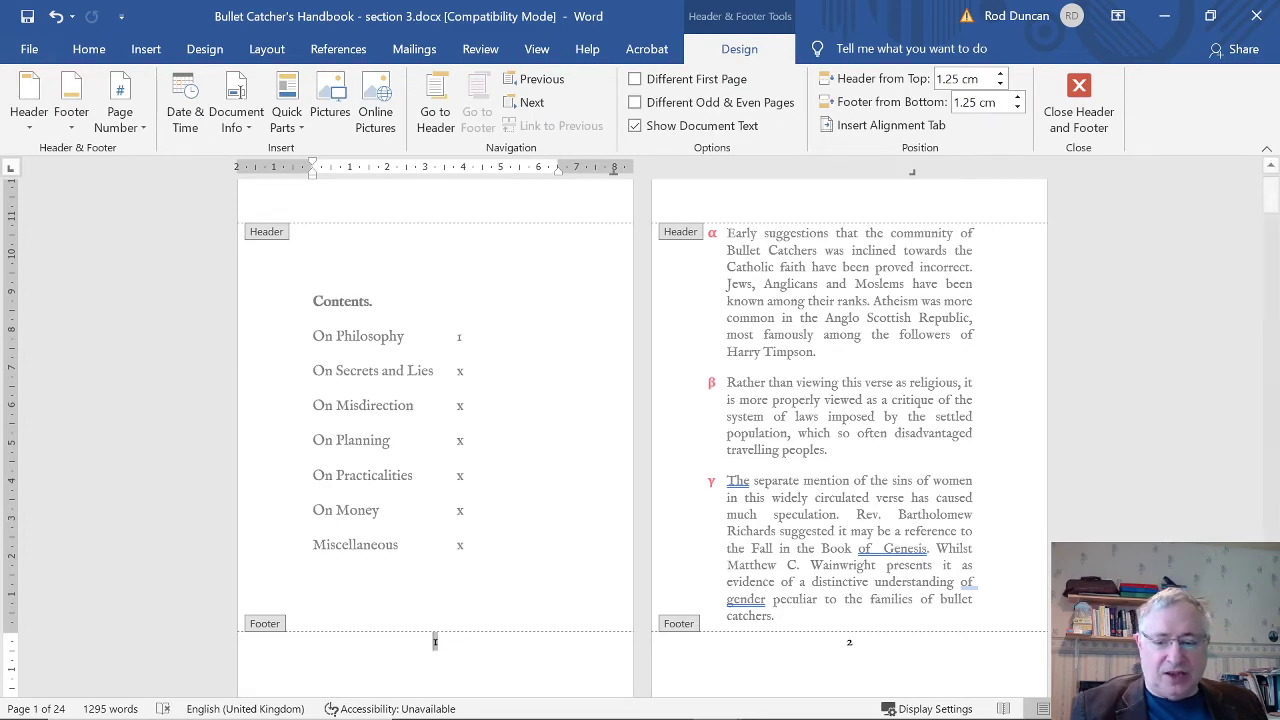
{"action": "scroll", "coordinate": [775, 631], "scroll_direction": "up", "scroll_amount": 4}
{"action": "scroll", "coordinate": [500, 636], "scroll_direction": "up", "scroll_amount": 5}
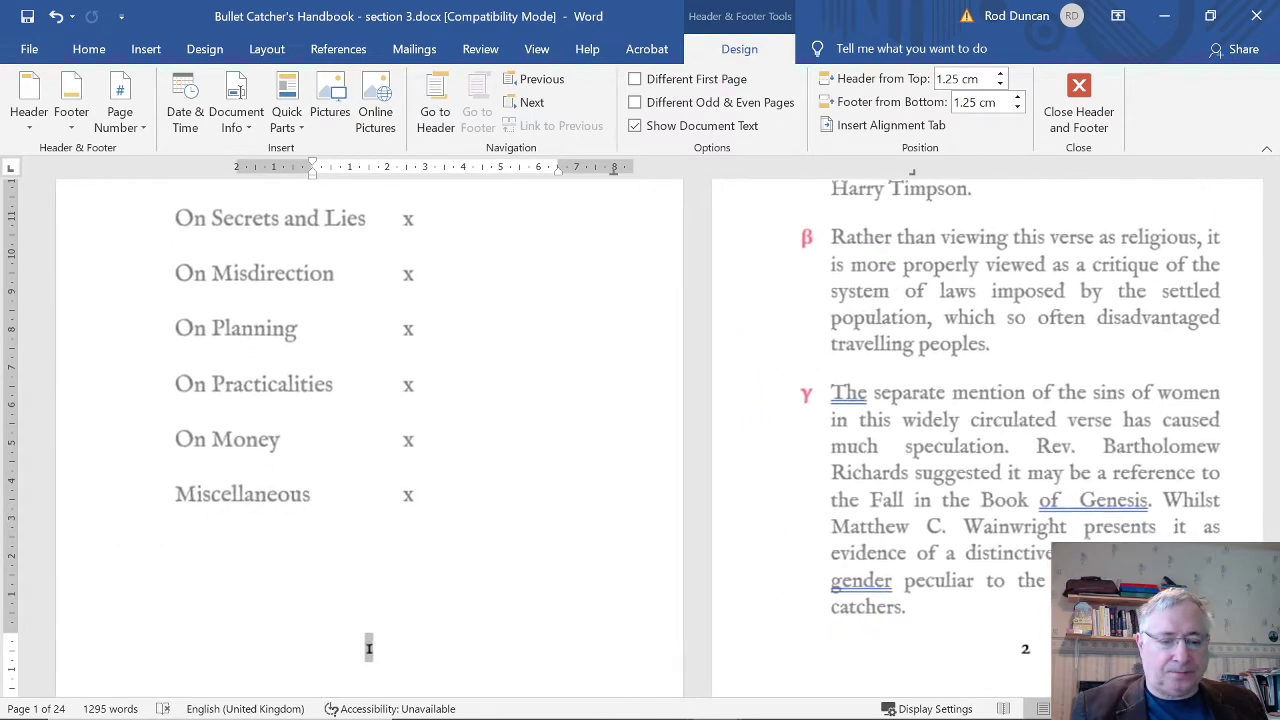
{"action": "scroll", "coordinate": [712, 585], "scroll_direction": "down", "scroll_amount": 5}
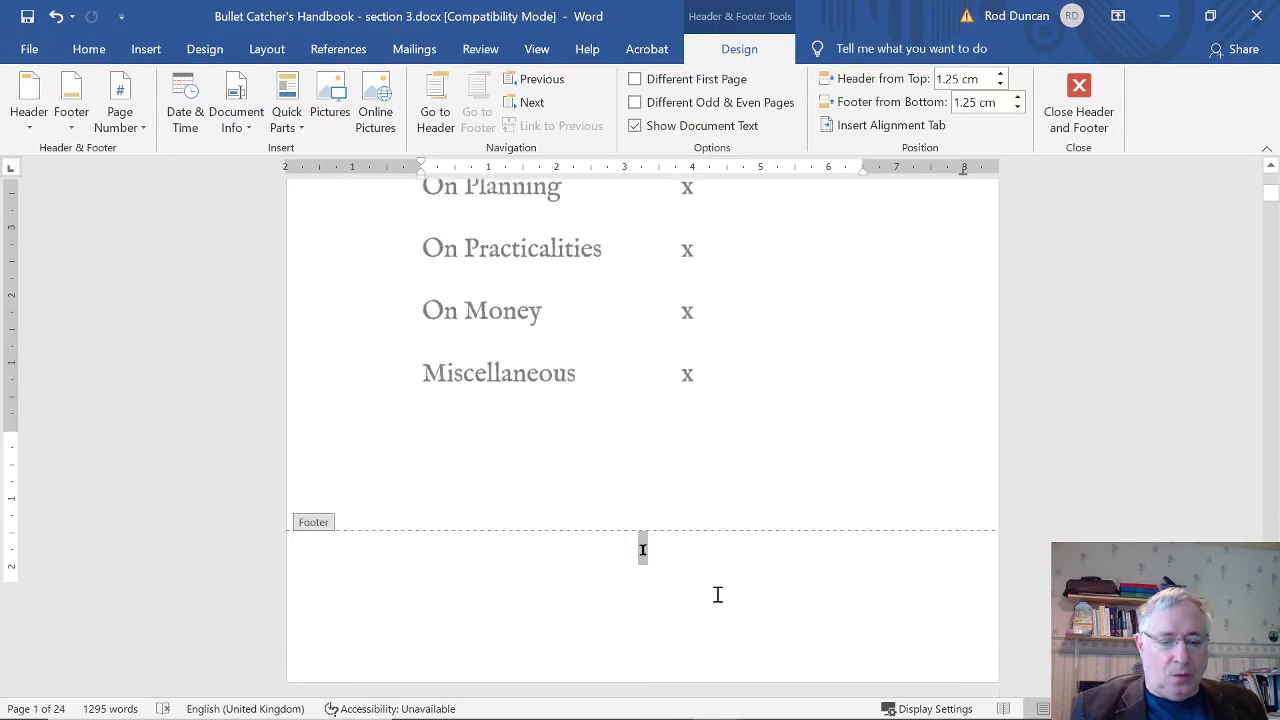
{"action": "scroll", "coordinate": [705, 560], "scroll_direction": "up", "scroll_amount": 1}
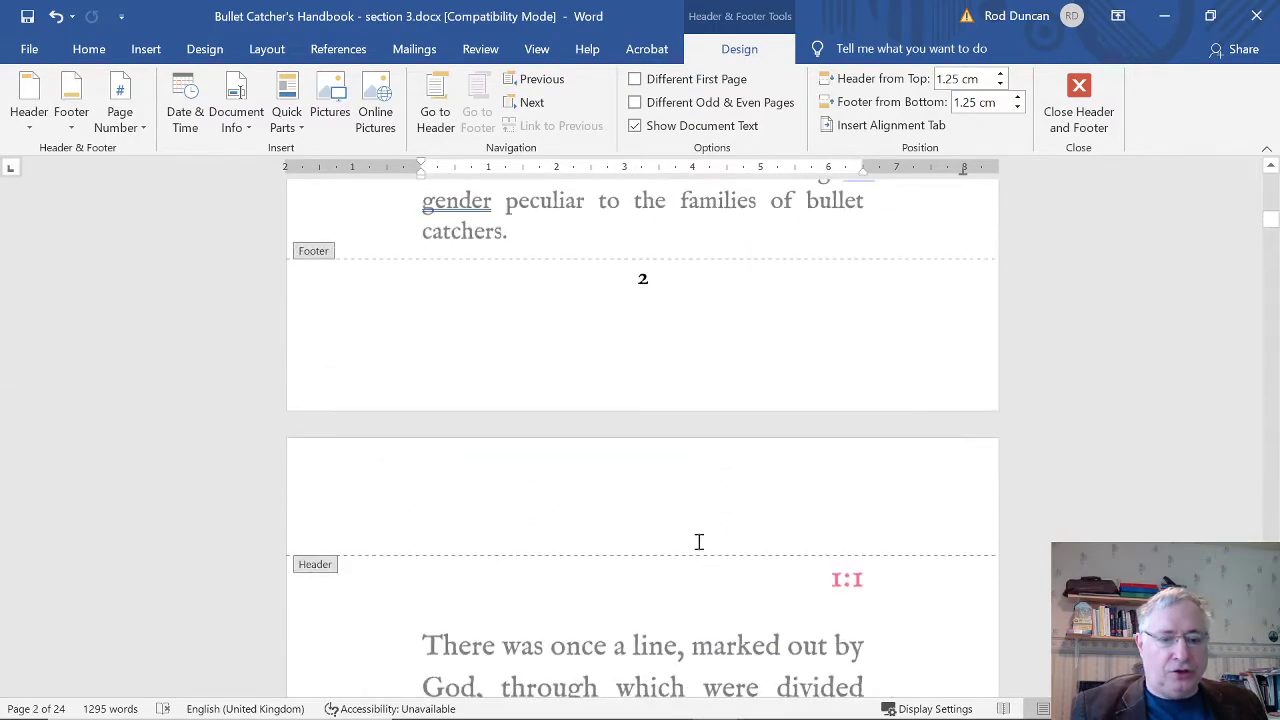
{"action": "scroll", "coordinate": [697, 540], "scroll_direction": "down", "scroll_amount": 10}
{"action": "scroll", "coordinate": [697, 540], "scroll_direction": "up", "scroll_amount": 2}
{"action": "scroll", "coordinate": [697, 540], "scroll_direction": "up", "scroll_amount": 15}
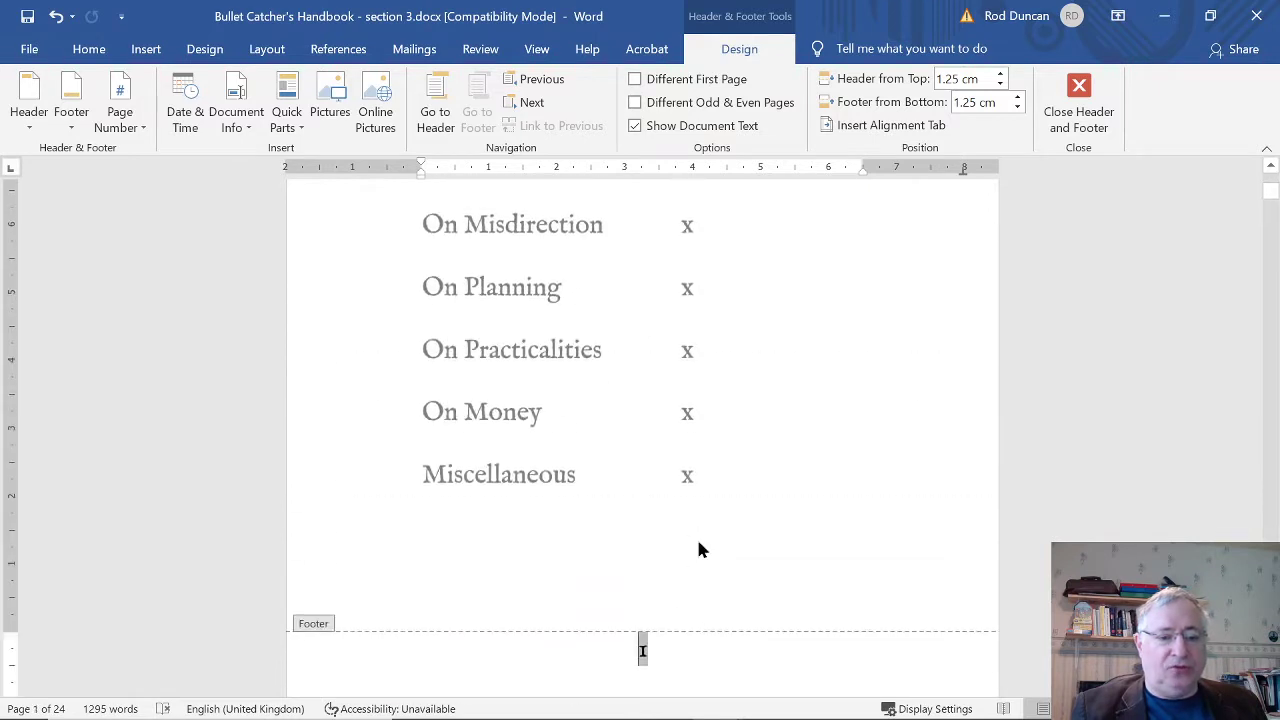
{"action": "scroll", "coordinate": [745, 560], "scroll_direction": "up", "scroll_amount": 3}
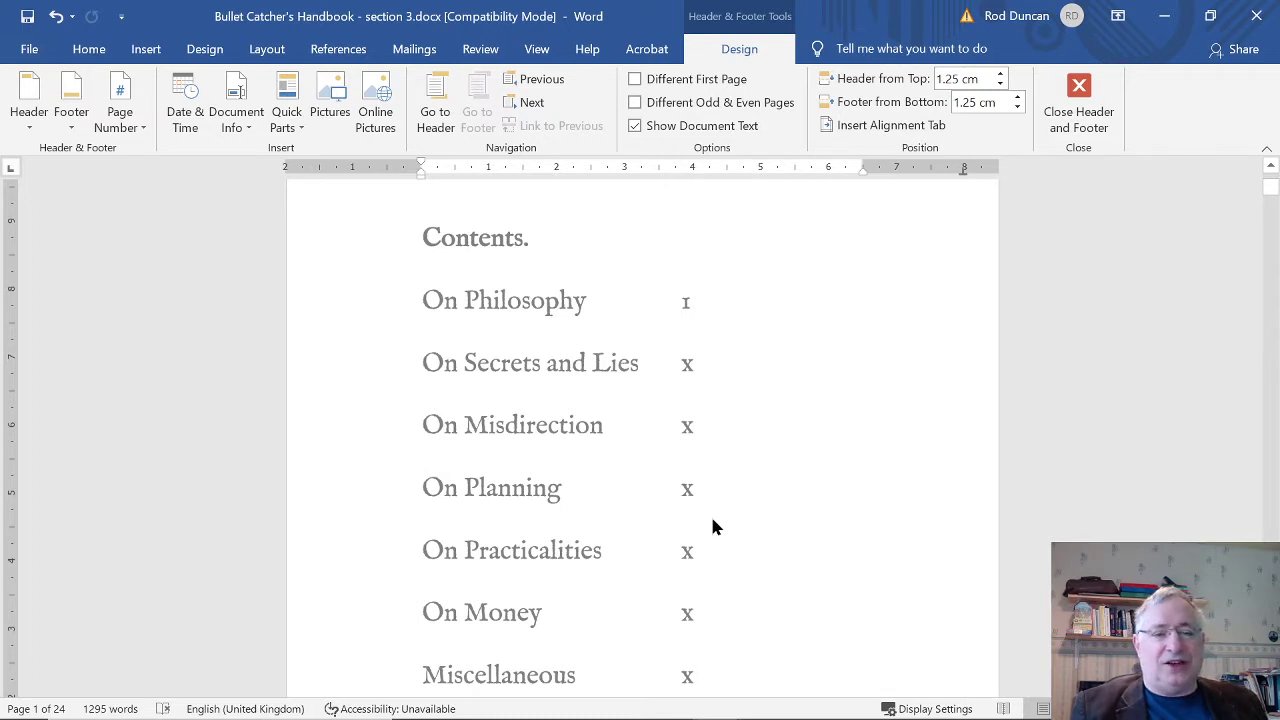
{"action": "scroll", "coordinate": [710, 513], "scroll_direction": "down", "scroll_amount": 9}
{"action": "scroll", "coordinate": [711, 505], "scroll_direction": "up", "scroll_amount": 3}
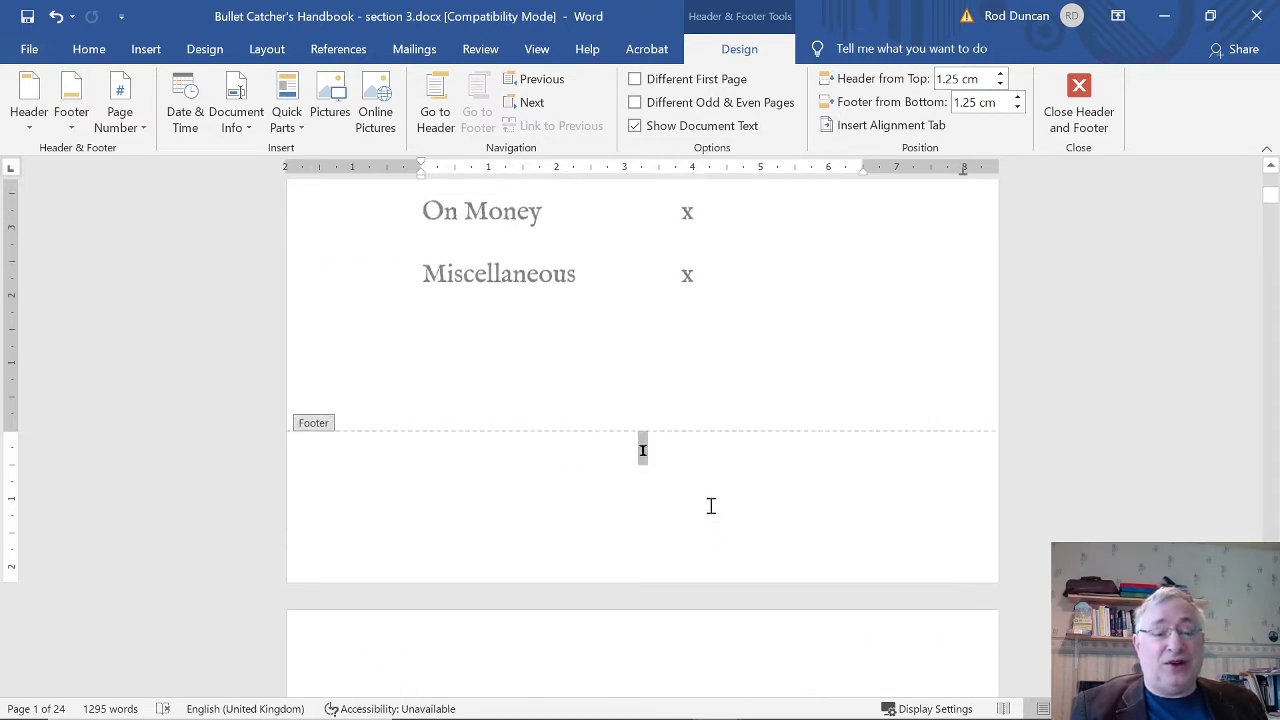
{"action": "double_click", "coordinate": [607, 255]}
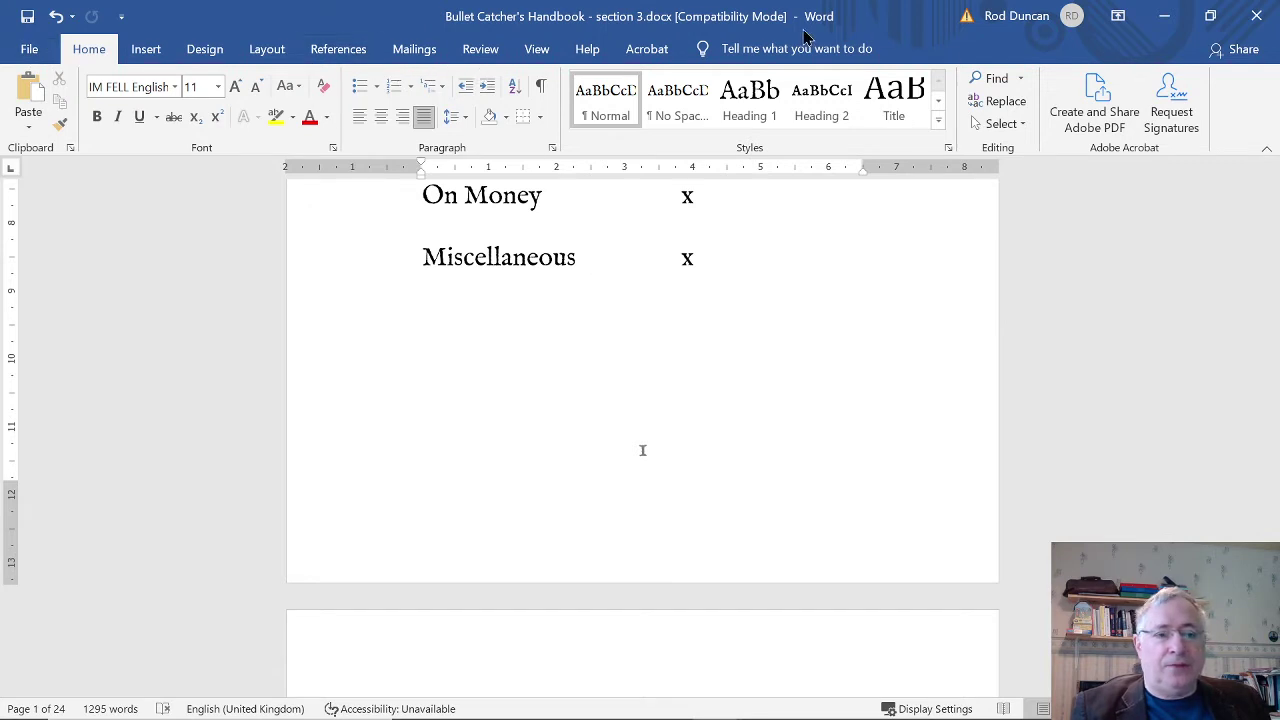
Start saving a copy of the section 3 document in the Bullet Catcher's Handbook folder with PDF as the file type
{"action": "left_click", "coordinate": [29, 54]}
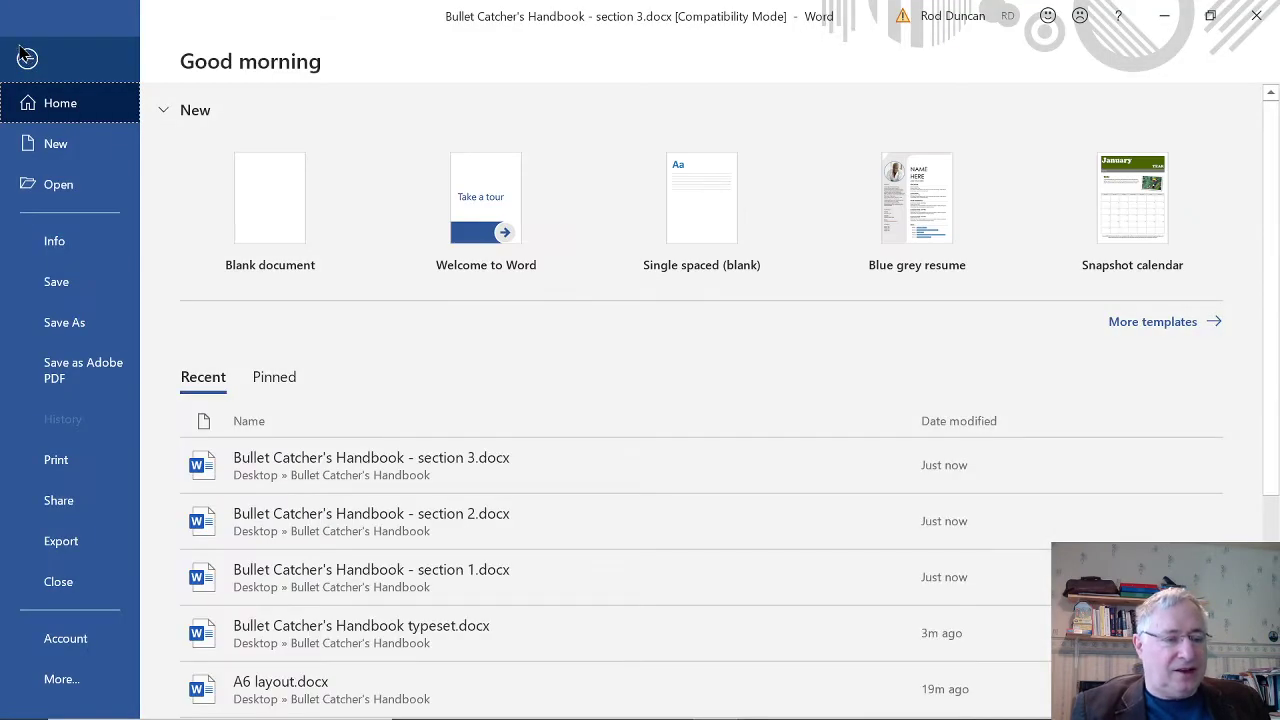
{"action": "left_click", "coordinate": [64, 322]}
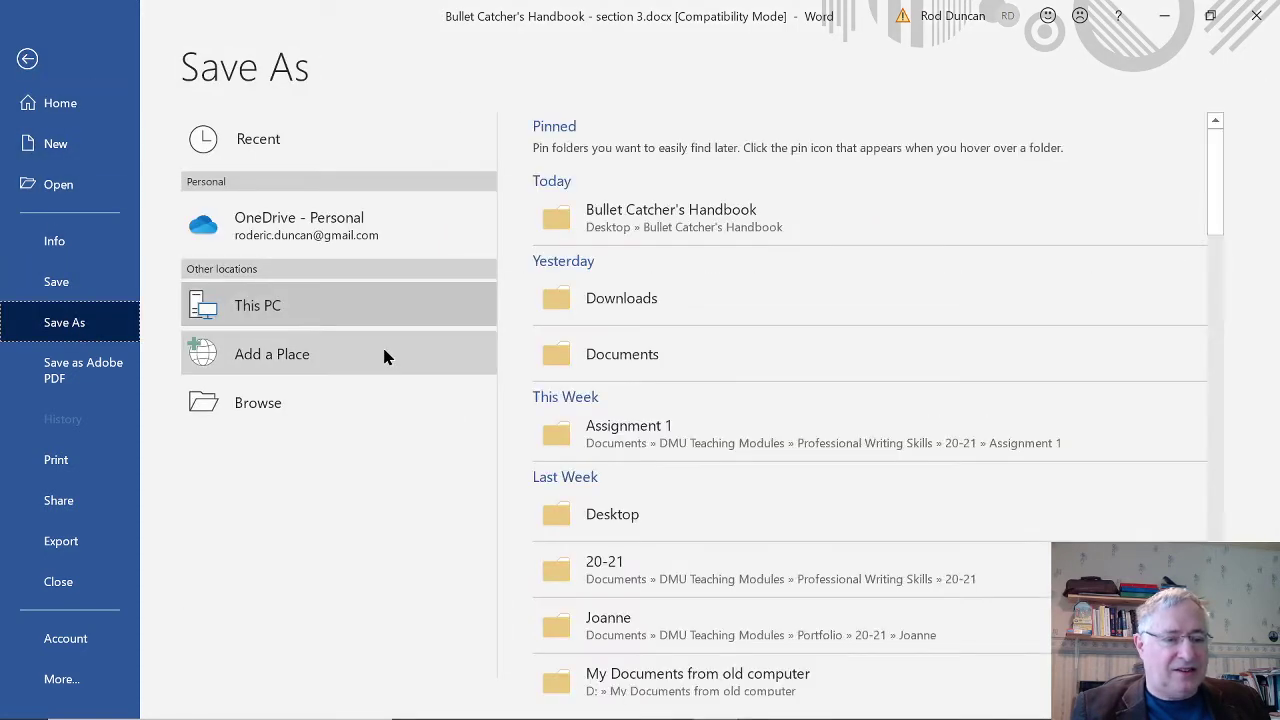
{"action": "left_click", "coordinate": [648, 236]}
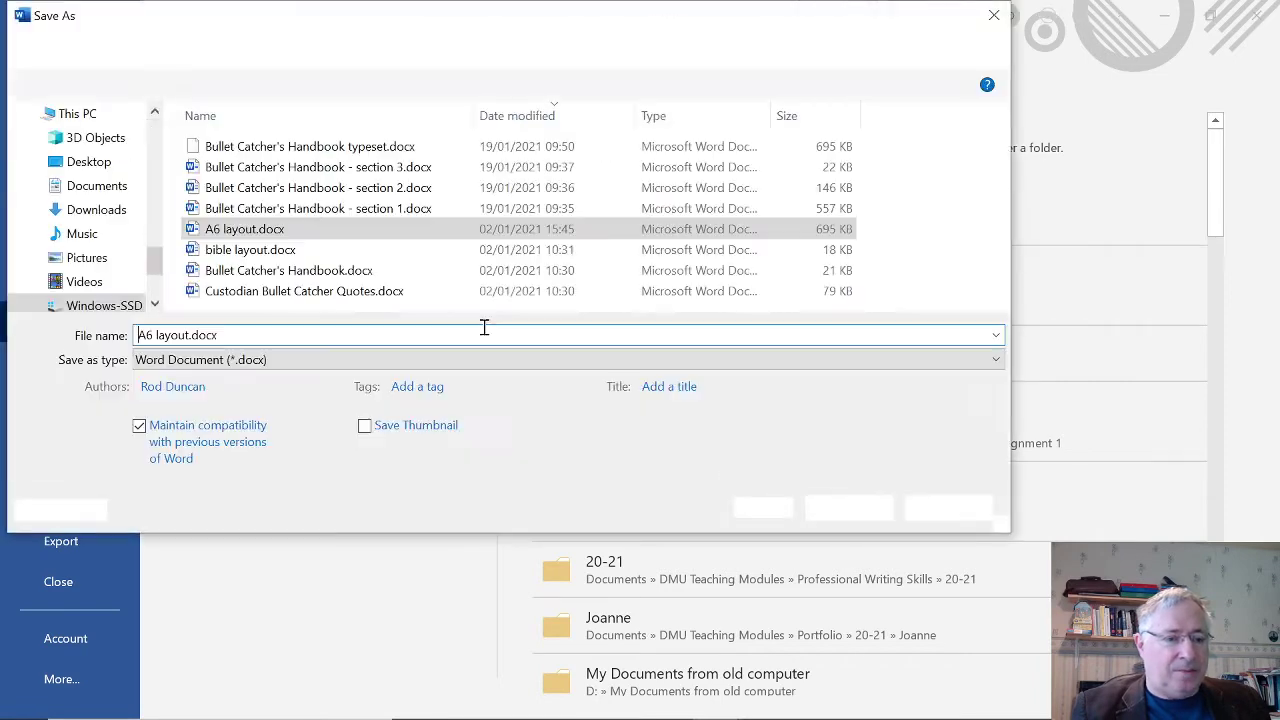
{"action": "left_click", "coordinate": [226, 362]}
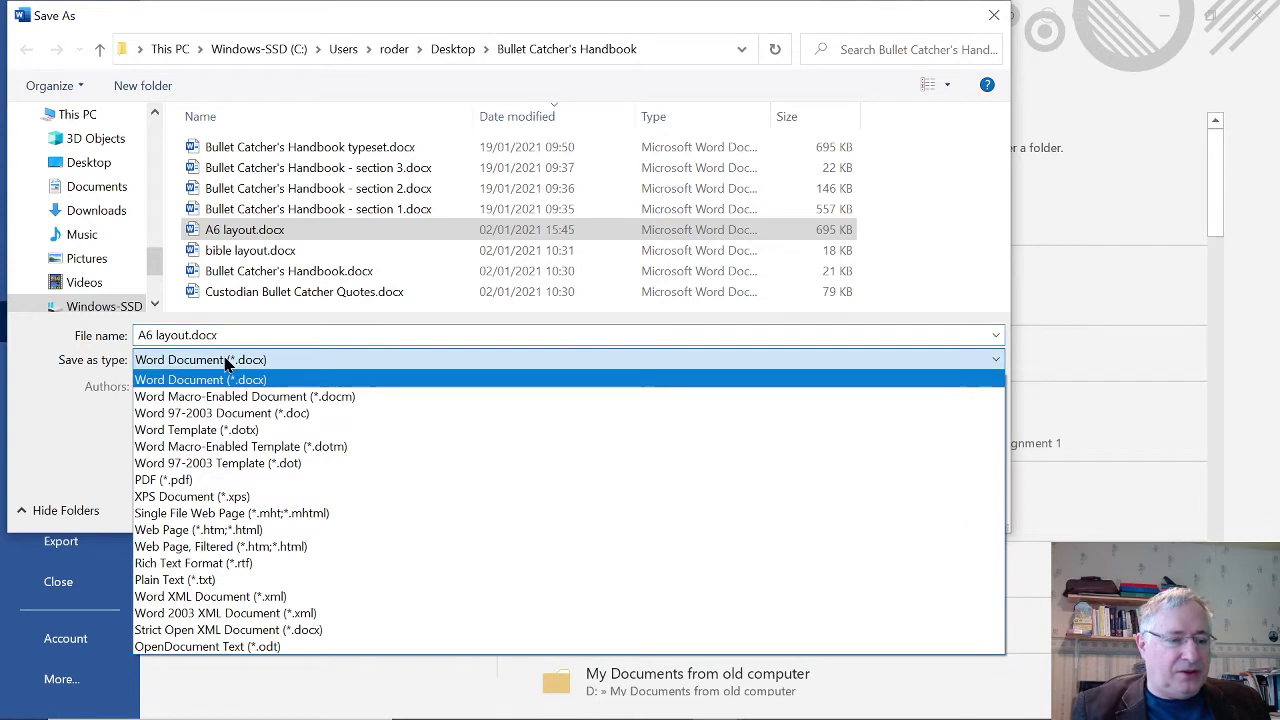
{"action": "left_click", "coordinate": [190, 481]}
Save the PDF as "Bullet Catcher's Handbook - section 3.pdf" and close the section 3 document, saving its changes
{"action": "left_click_drag", "start_coordinate": [218, 335], "coordinate": [140, 330]}
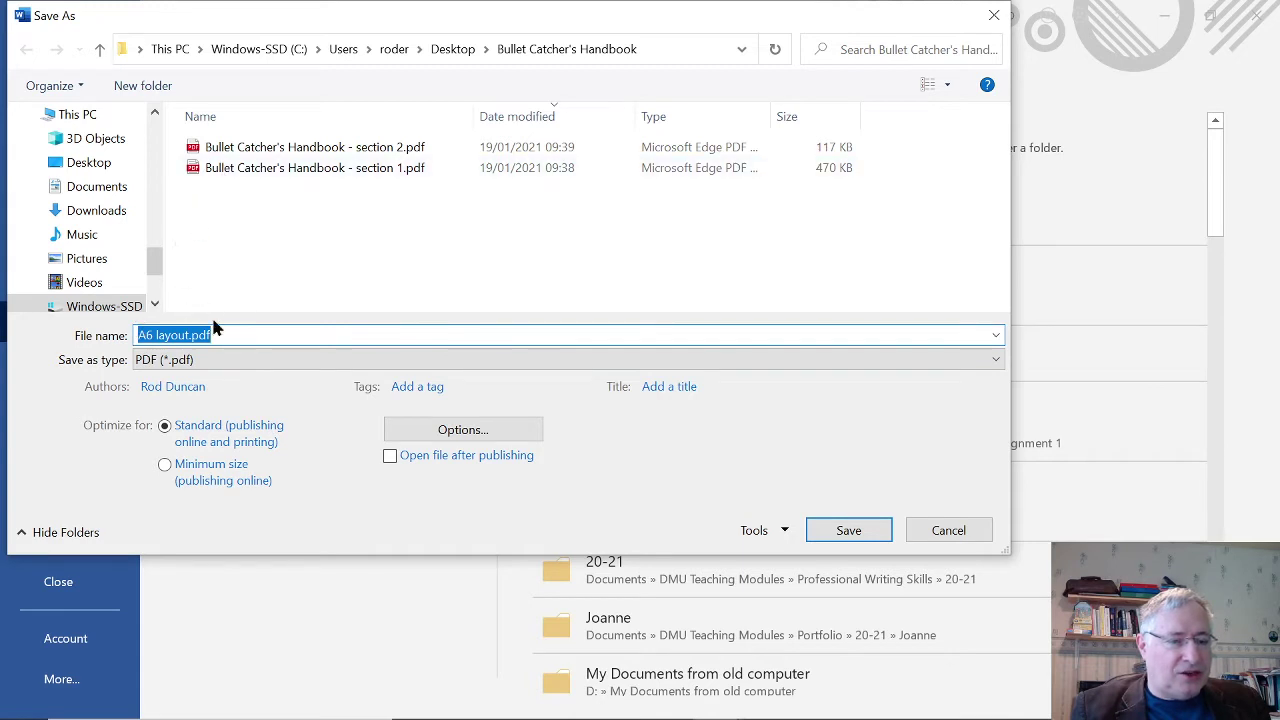
{"action": "left_click", "coordinate": [234, 149]}
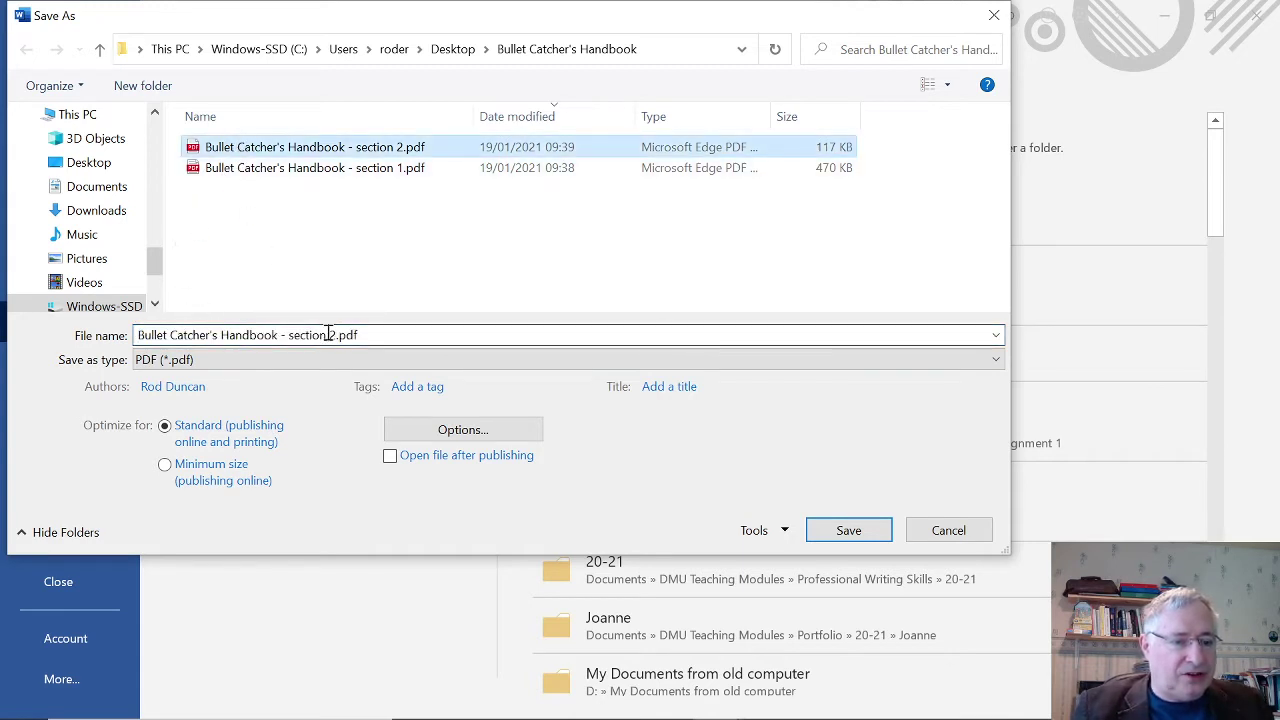
{"action": "left_click", "coordinate": [336, 334]}
{"action": "left_click", "coordinate": [336, 334]}
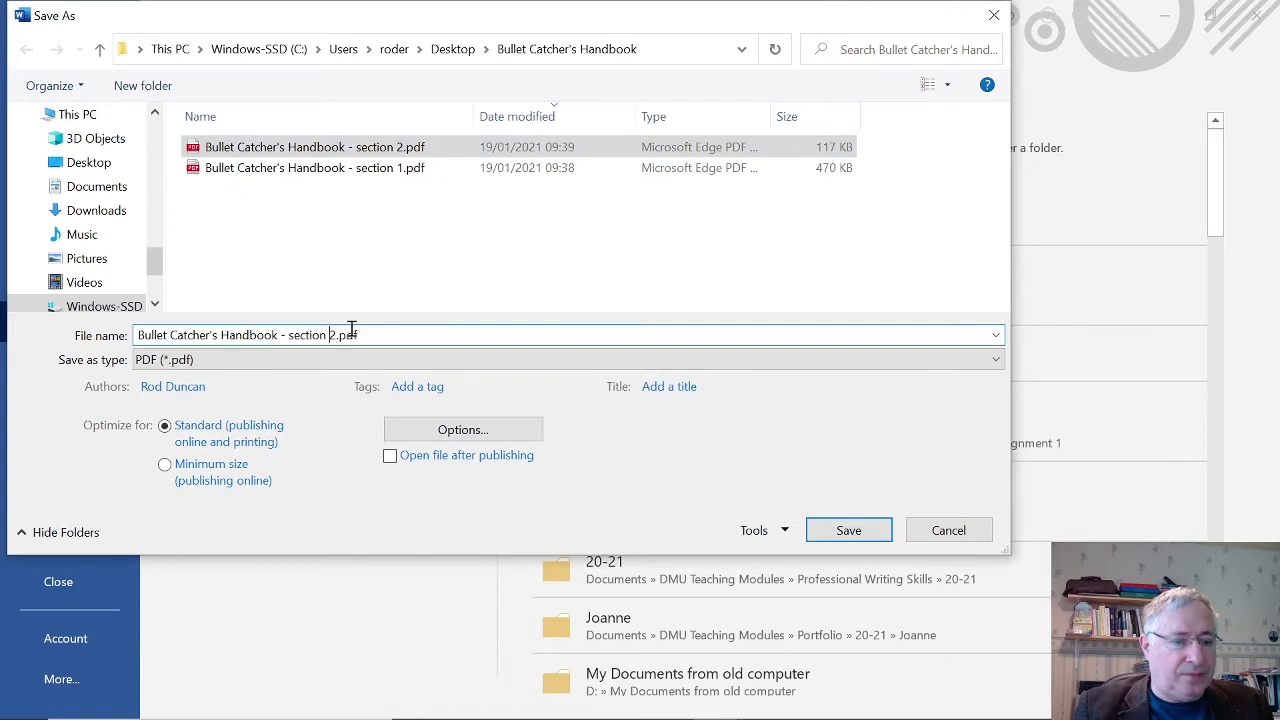
{"action": "key", "text": "Delete"}
{"action": "type", "text": "3"}
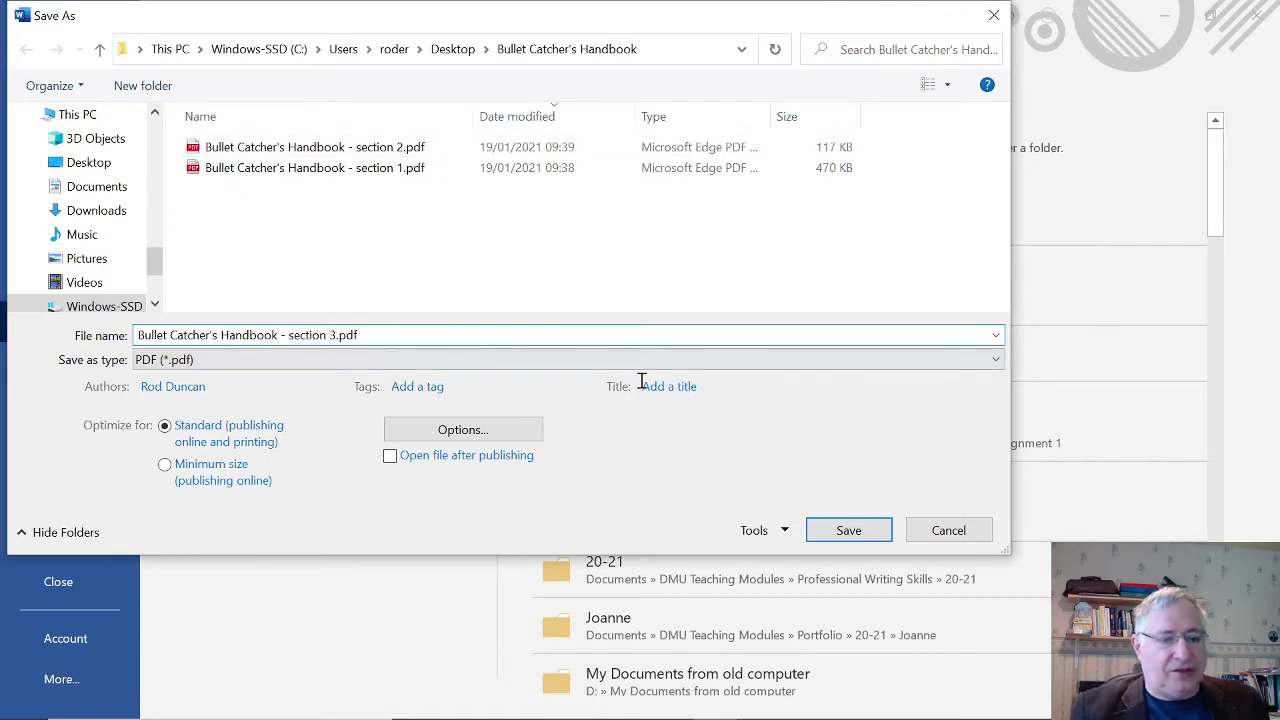
{"action": "left_click", "coordinate": [842, 528]}
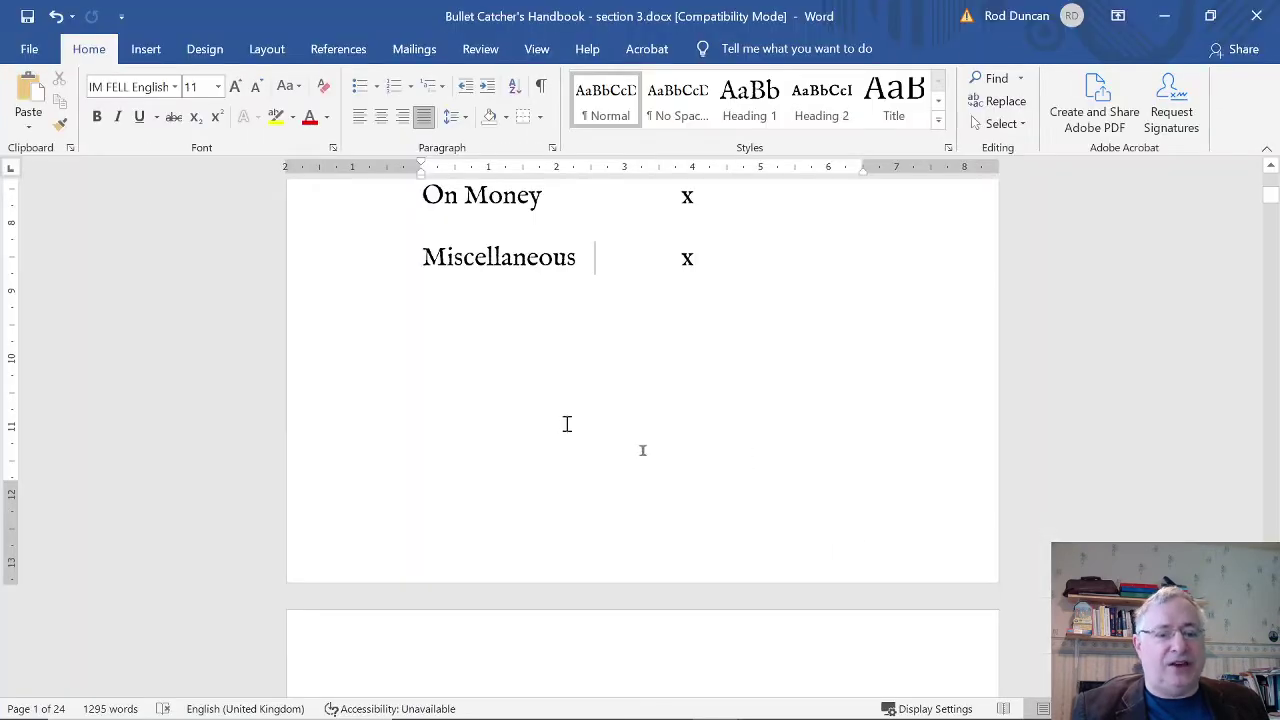
{"action": "left_click", "coordinate": [1257, 17]}
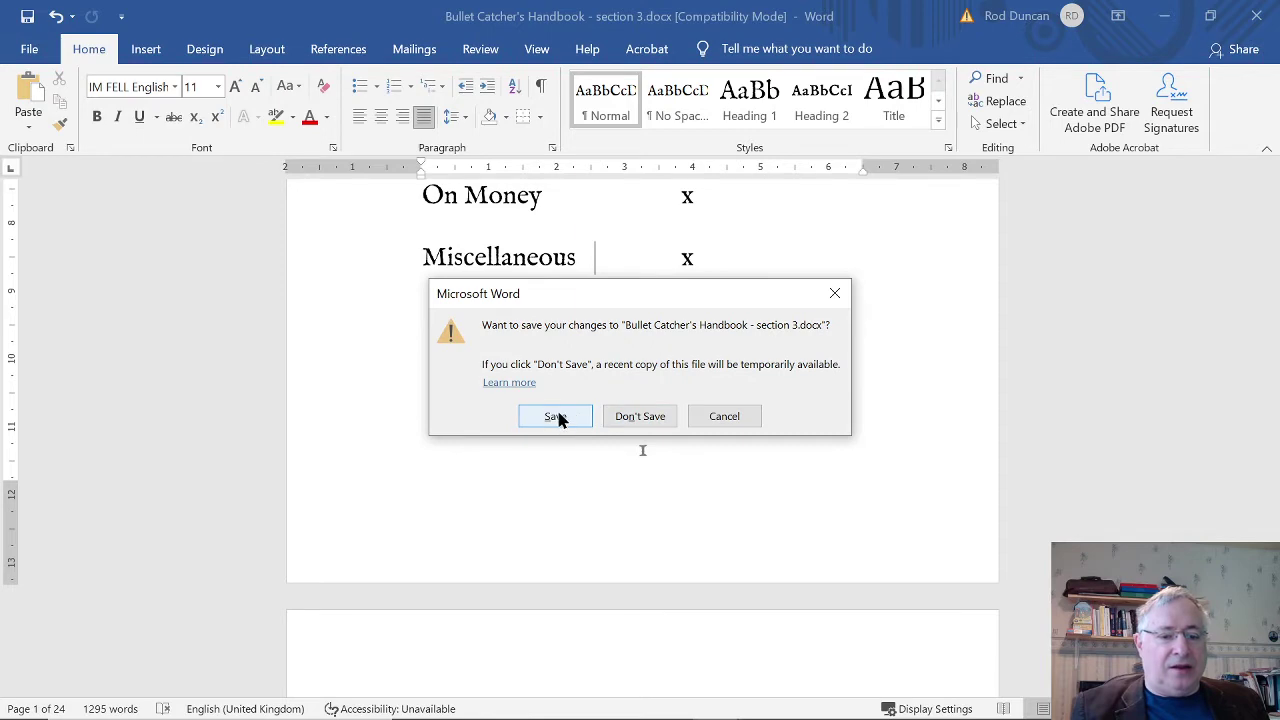
{"action": "left_click", "coordinate": [556, 417]}
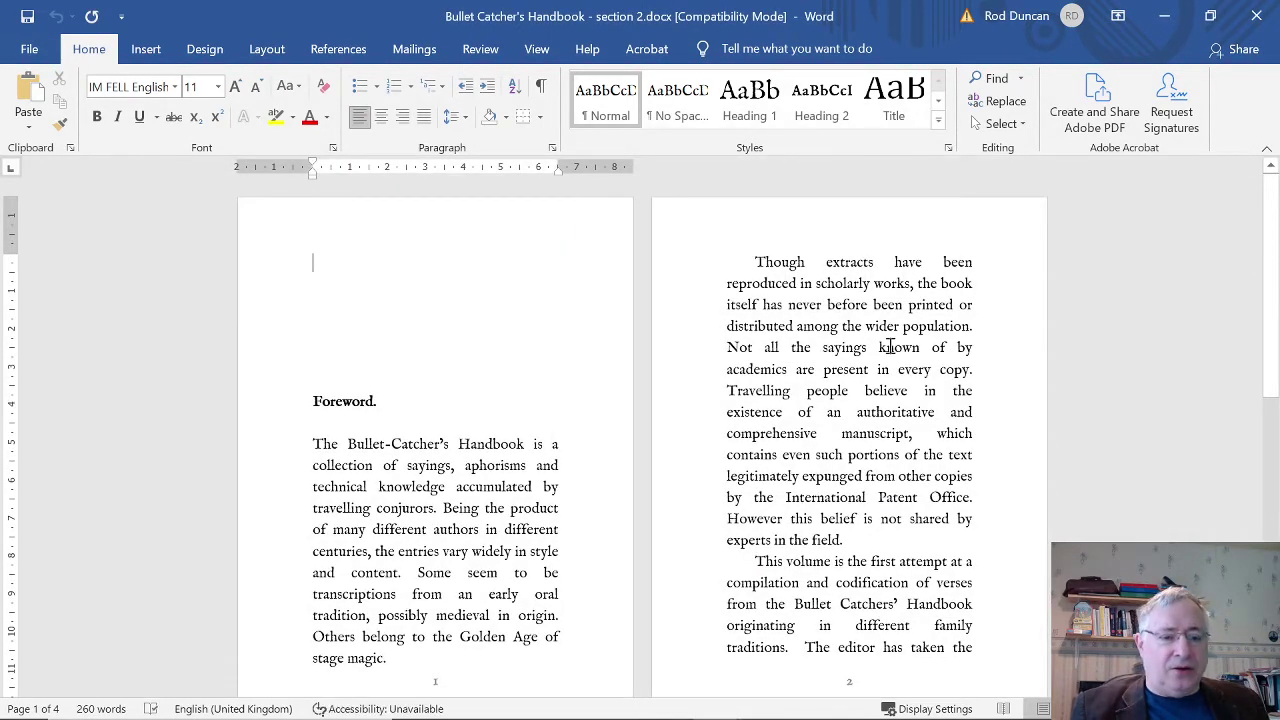
Look through the foreword pages of section 2 and open the first page's footer for editing at its page number
{"action": "scroll", "coordinate": [890, 347], "scroll_direction": "down", "scroll_amount": 10}
{"action": "scroll", "coordinate": [890, 347], "scroll_direction": "up", "scroll_amount": 11}
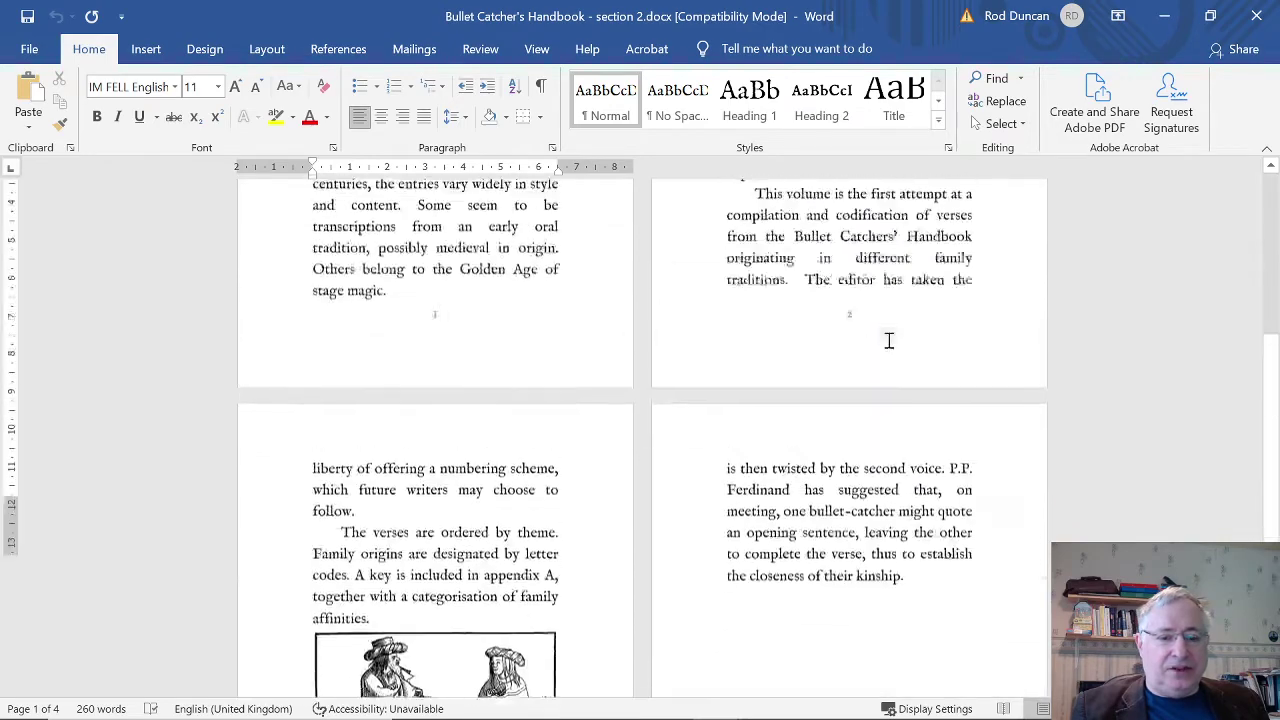
{"action": "scroll", "coordinate": [890, 347], "scroll_direction": "down", "scroll_amount": 10}
{"action": "scroll", "coordinate": [889, 340], "scroll_direction": "up", "scroll_amount": 11}
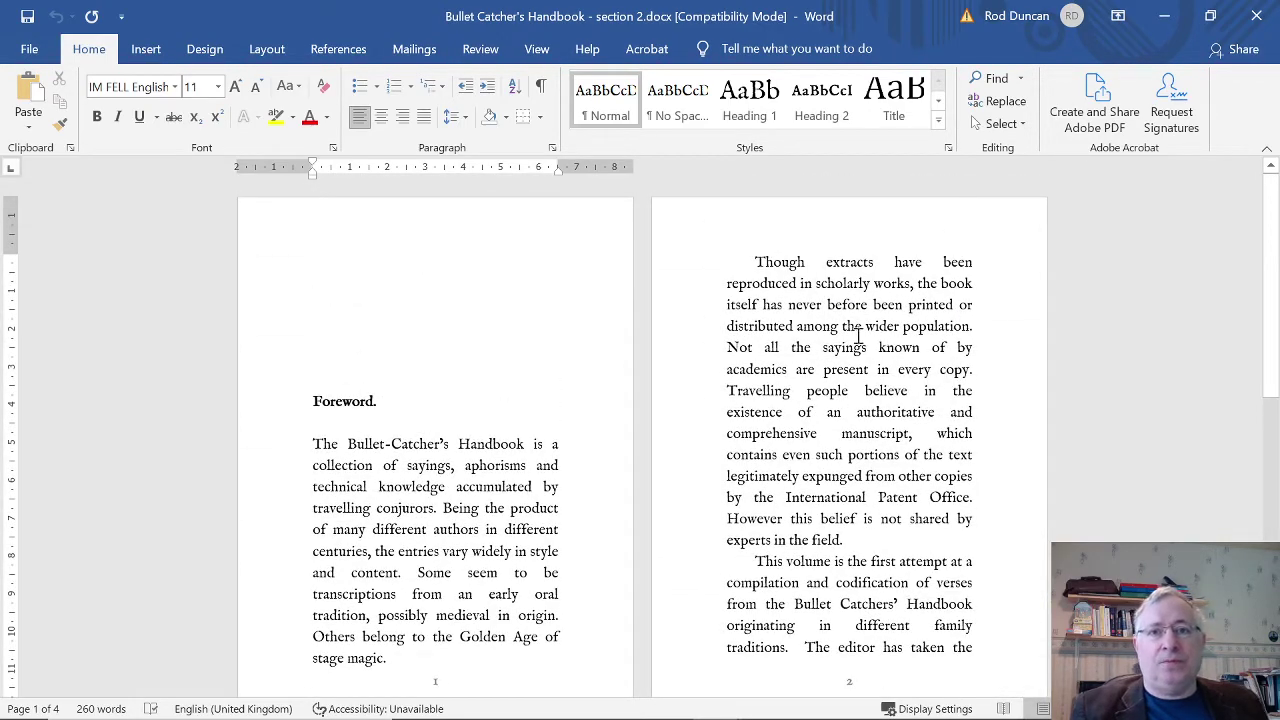
{"action": "scroll", "coordinate": [857, 337], "scroll_direction": "down", "scroll_amount": 3}
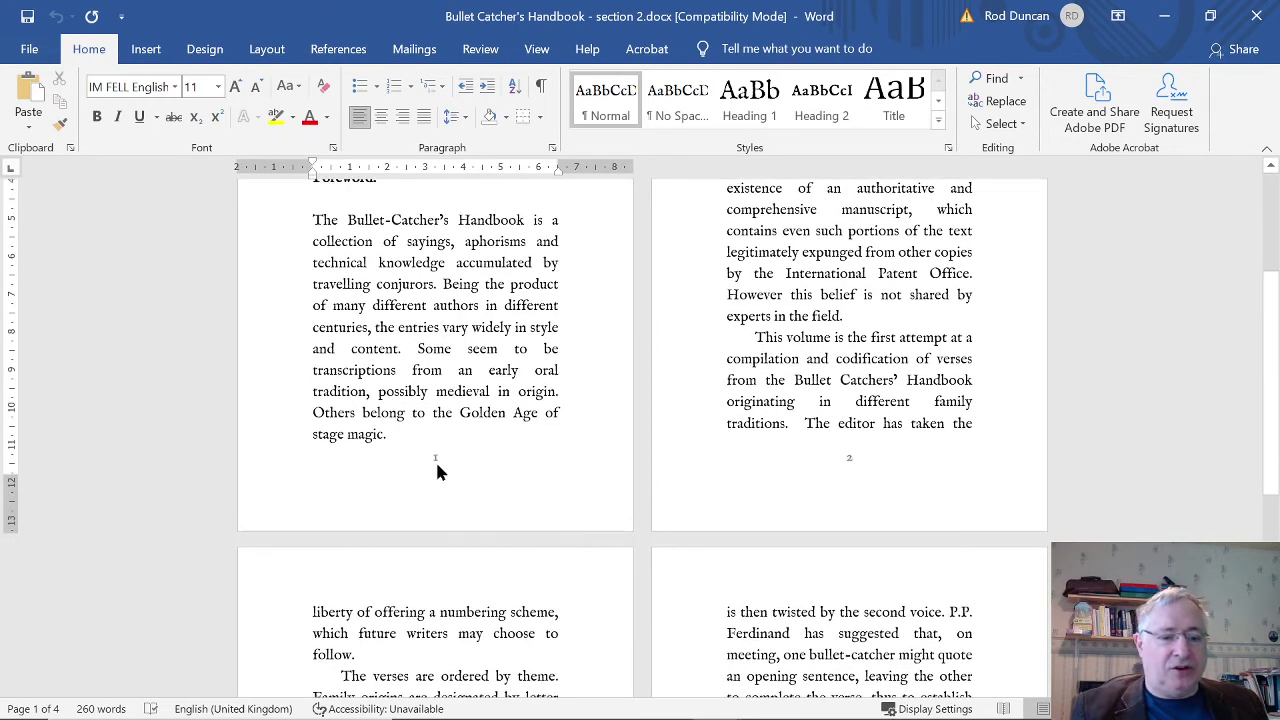
{"action": "double_click", "coordinate": [437, 466]}
{"action": "scroll", "coordinate": [903, 429], "scroll_direction": "up", "scroll_amount": 3}
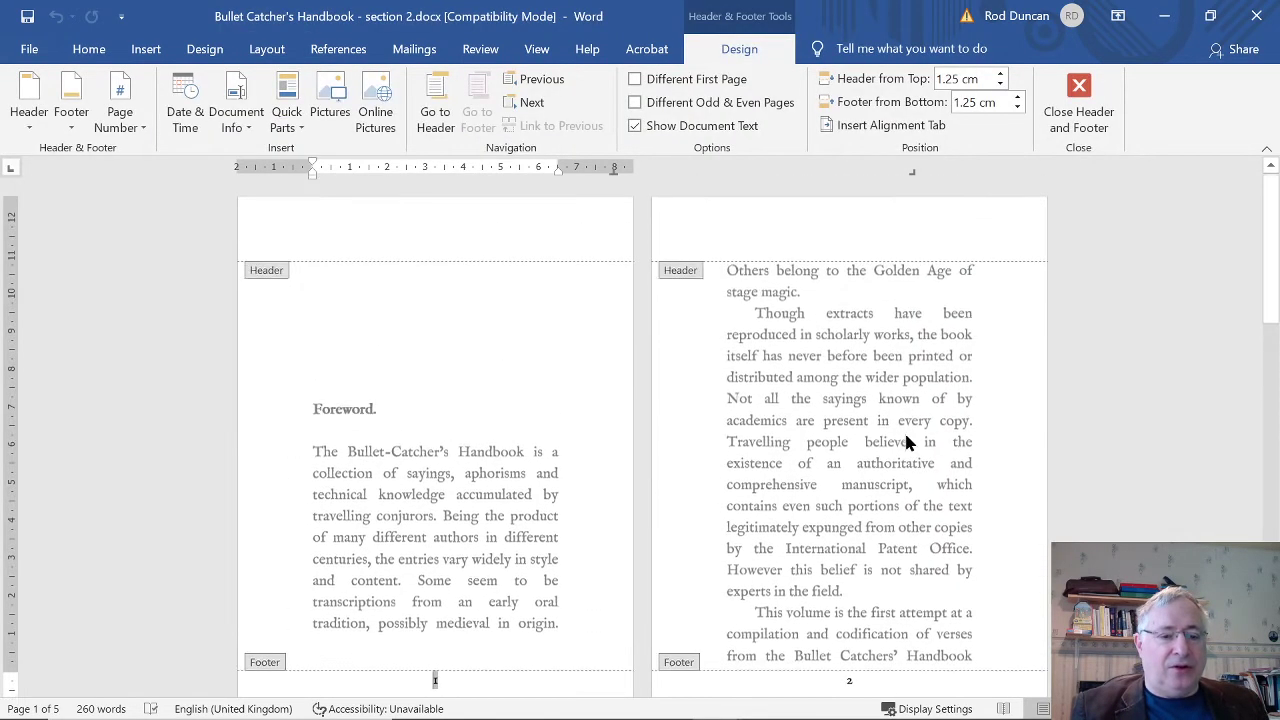
{"action": "scroll", "coordinate": [903, 429], "scroll_direction": "down", "scroll_amount": 5}
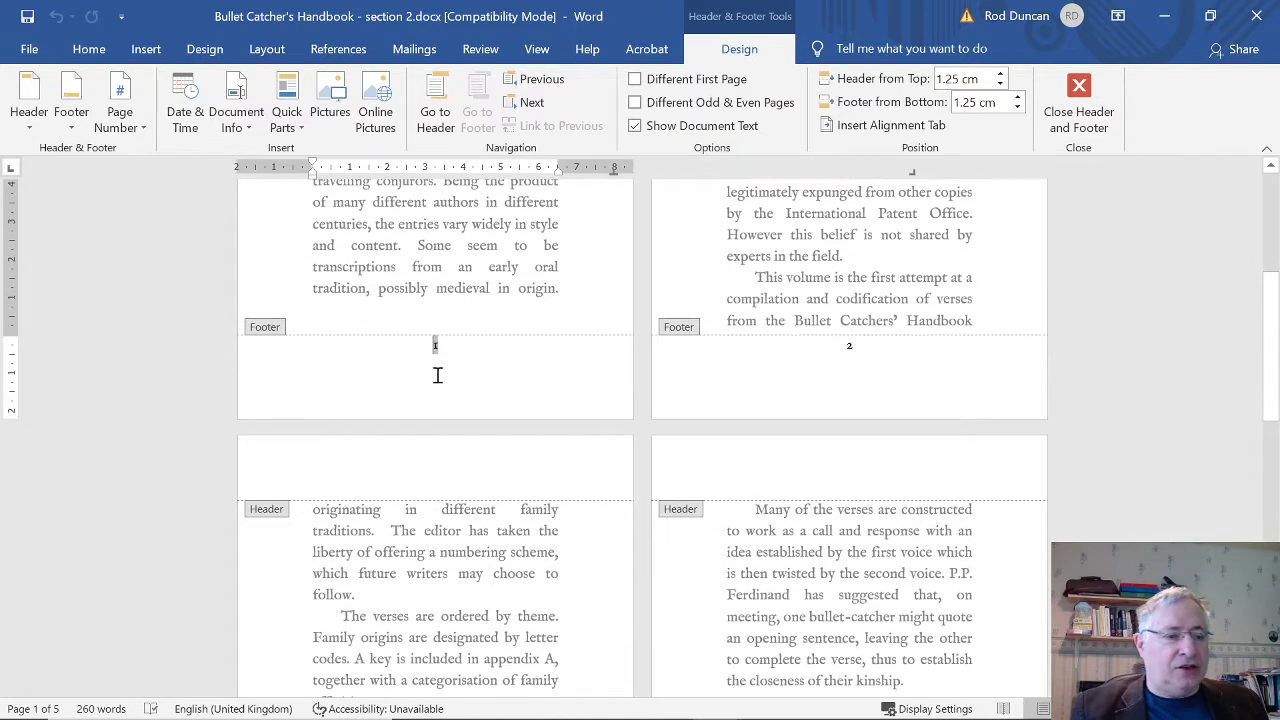
Change the section 2 page numbers to the i, ii, iii format starting at 1, and return to the body text
{"action": "left_click", "coordinate": [123, 92]}
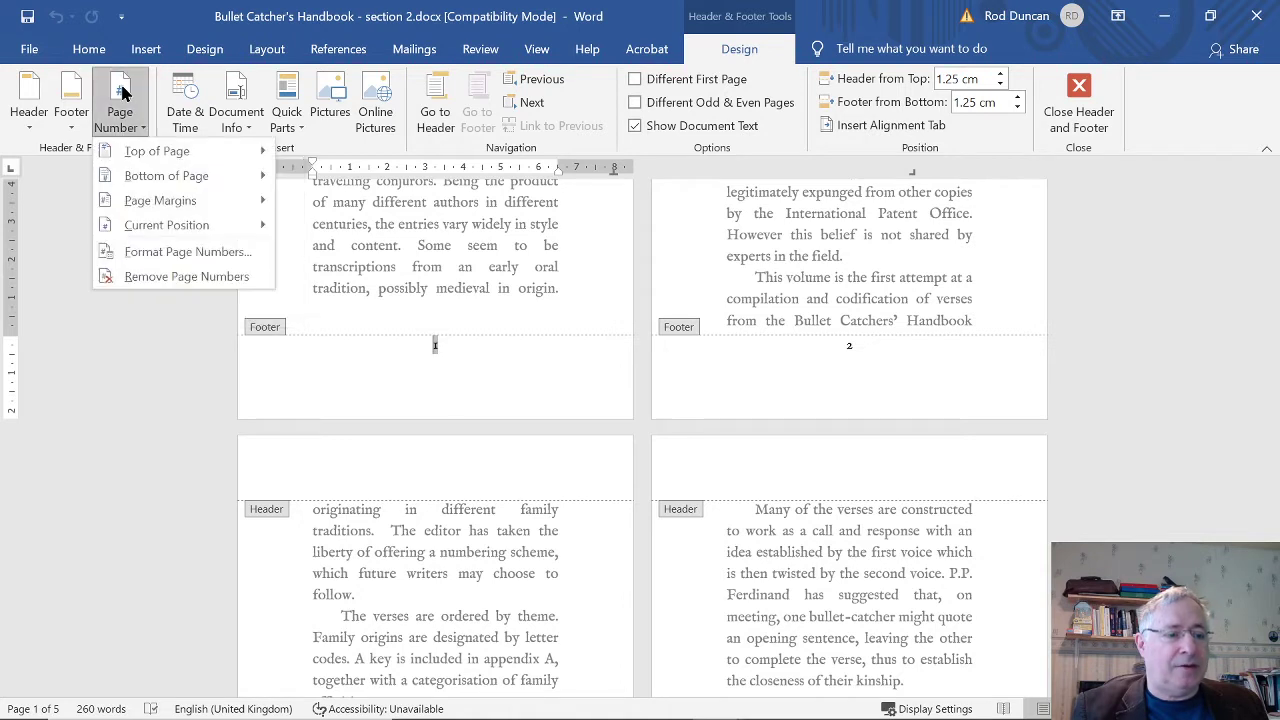
{"action": "left_click", "coordinate": [152, 255]}
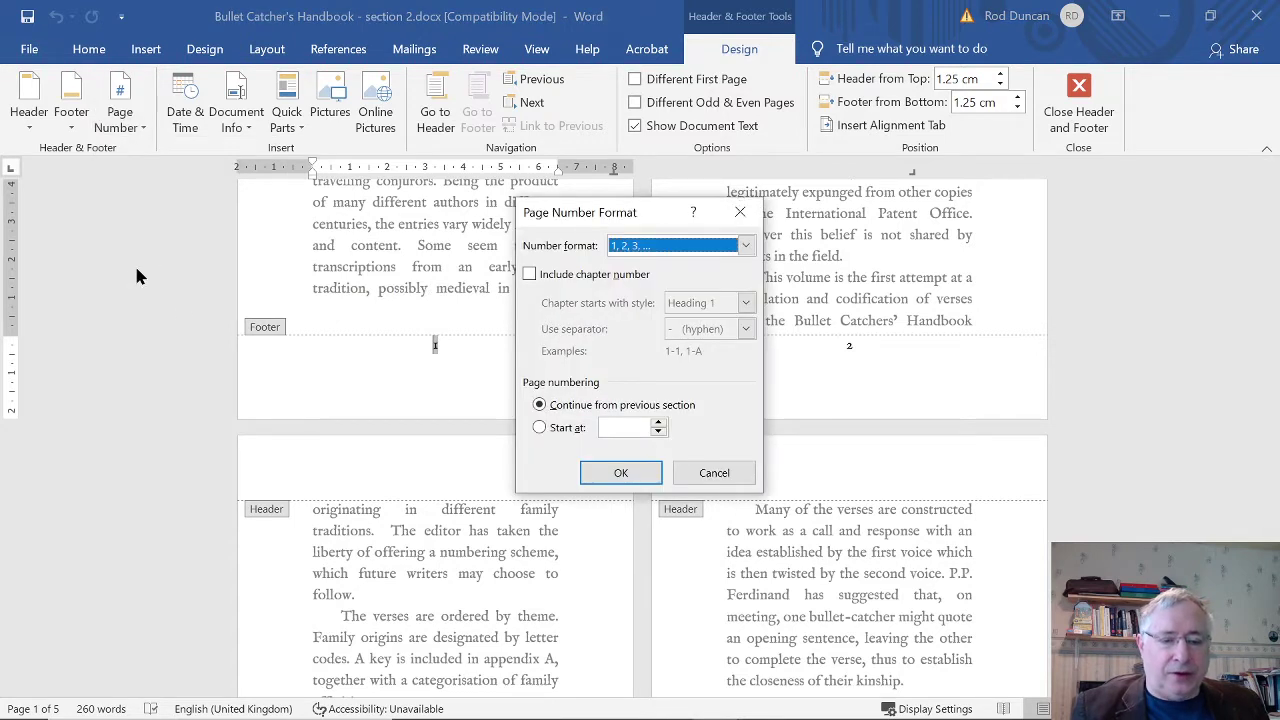
{"action": "left_click", "coordinate": [746, 246]}
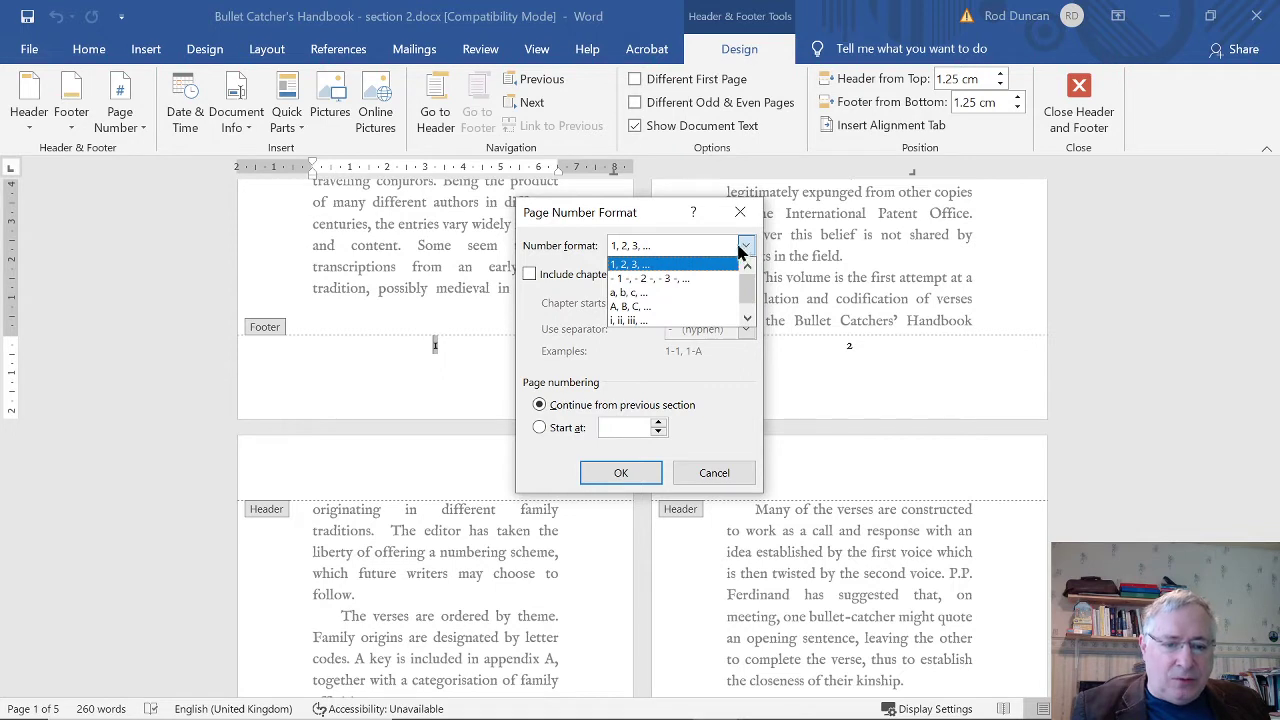
{"action": "left_click", "coordinate": [630, 321]}
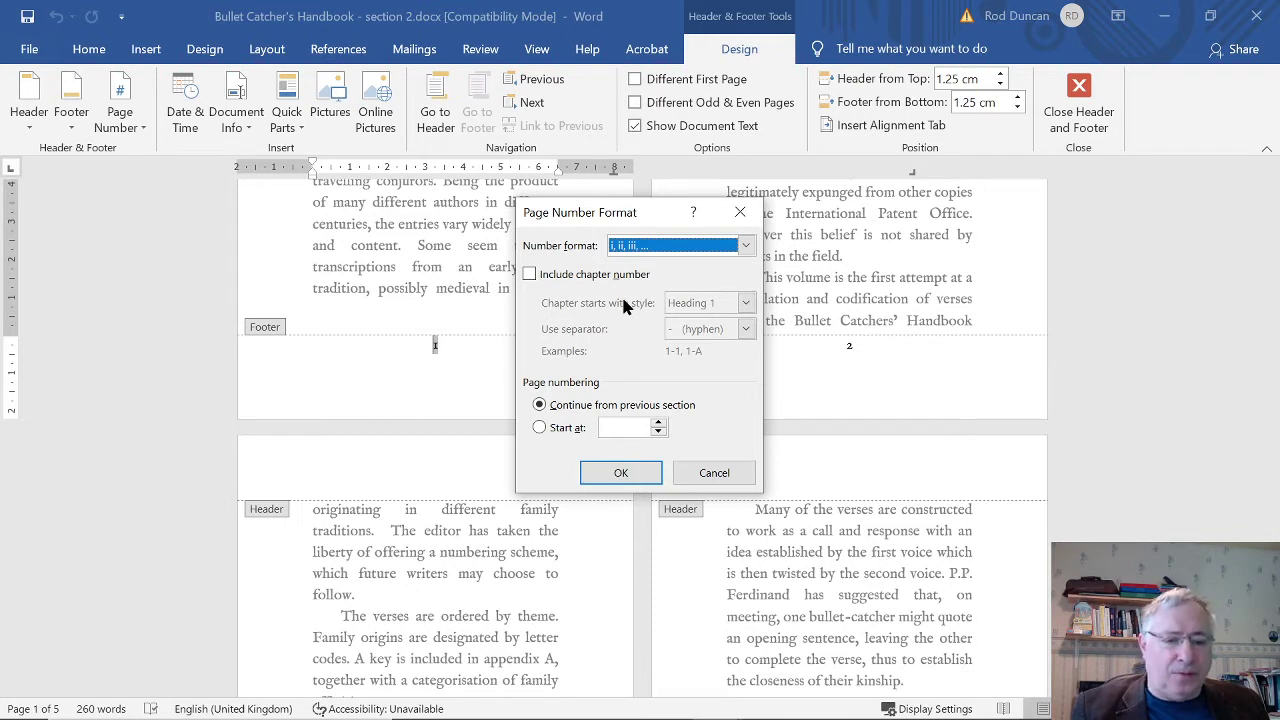
{"action": "left_click", "coordinate": [624, 427]}
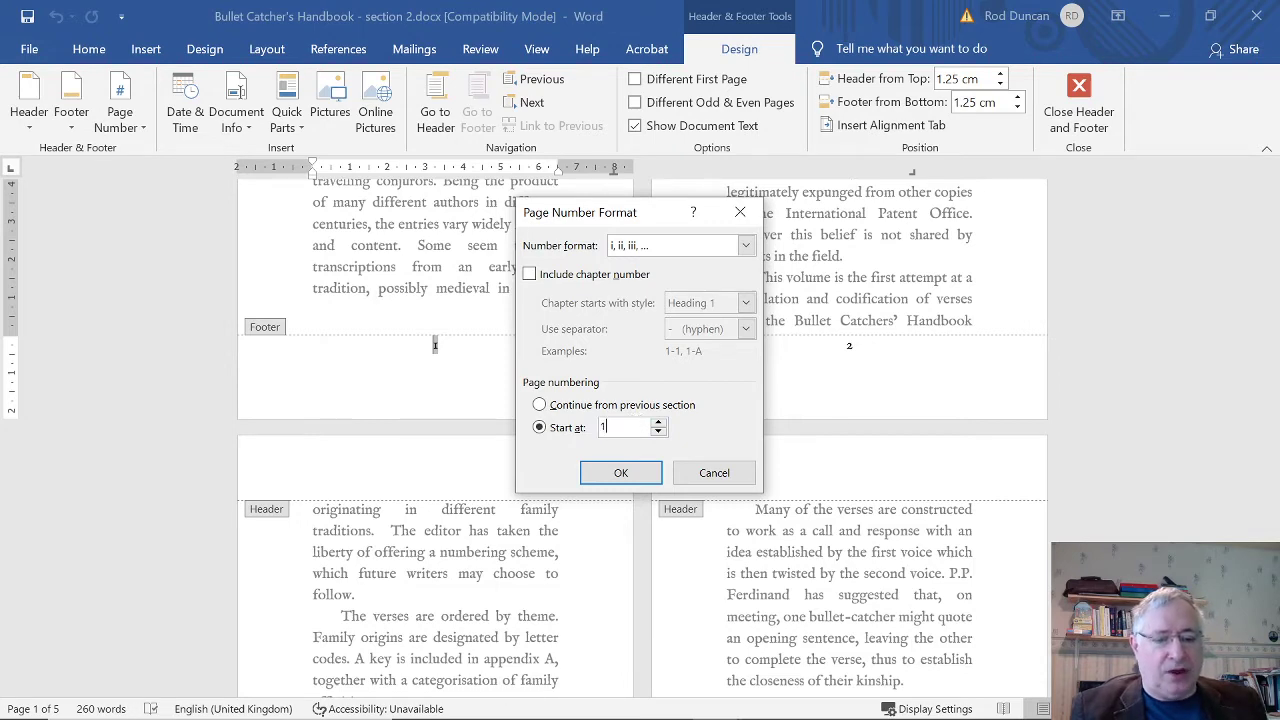
{"action": "left_click", "coordinate": [627, 476]}
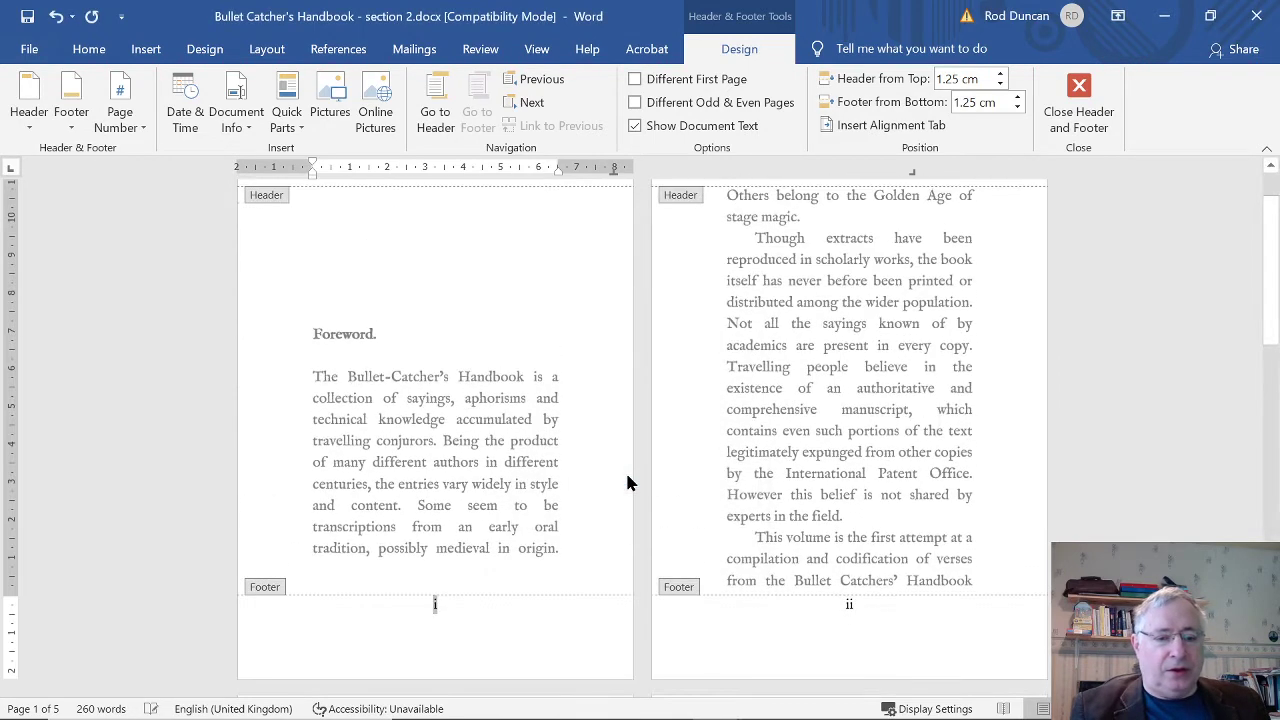
{"action": "double_click", "coordinate": [503, 428]}
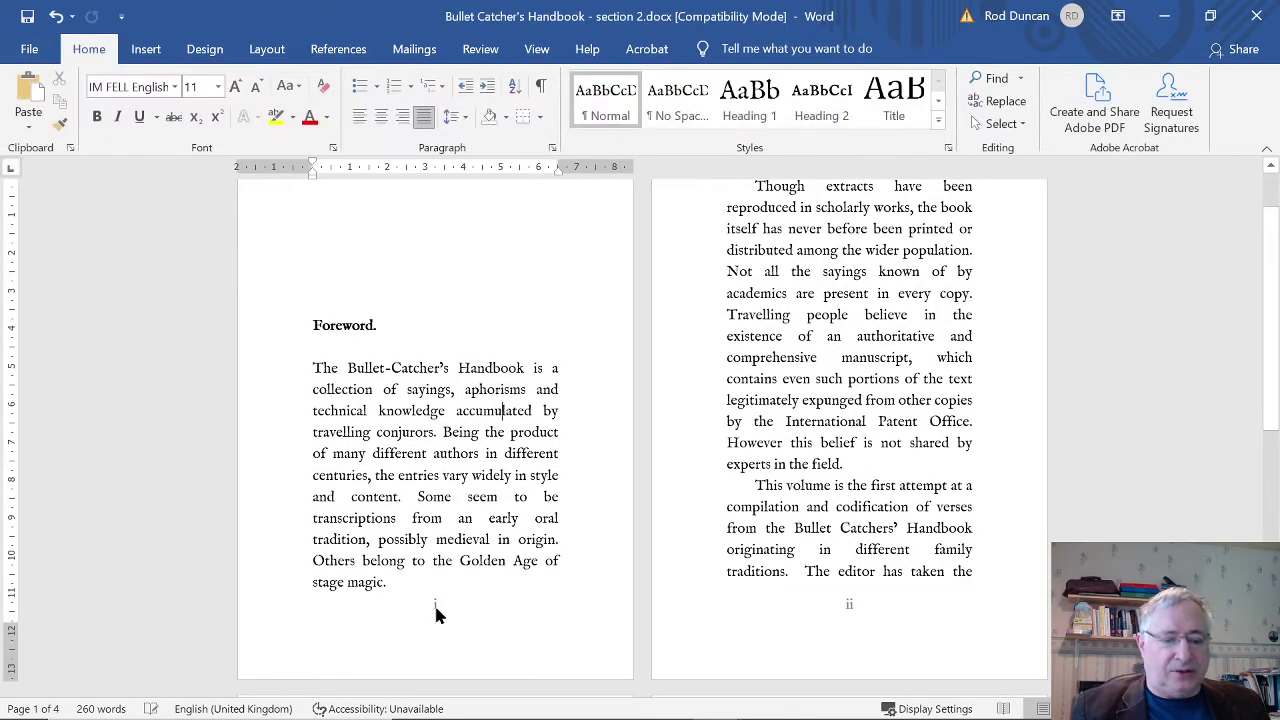
{"action": "scroll", "coordinate": [850, 430], "scroll_direction": "down", "scroll_amount": 10}
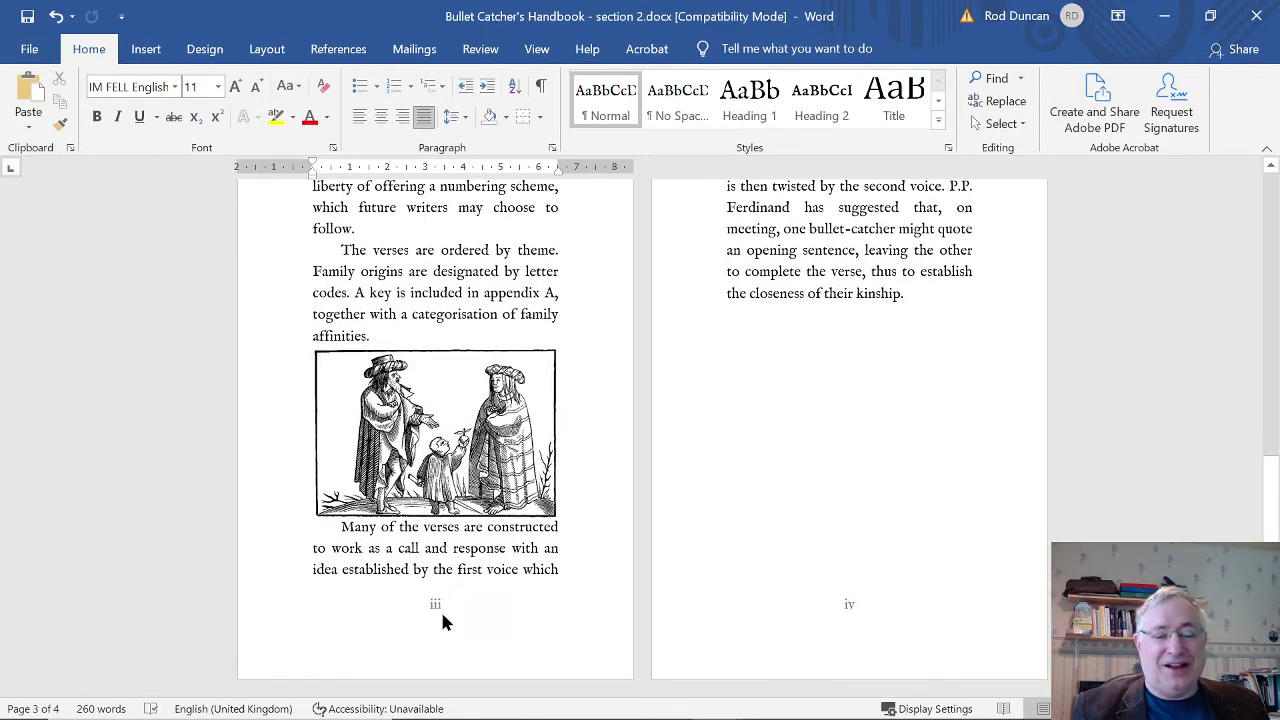
{"action": "scroll", "coordinate": [786, 446], "scroll_direction": "up", "scroll_amount": 10}
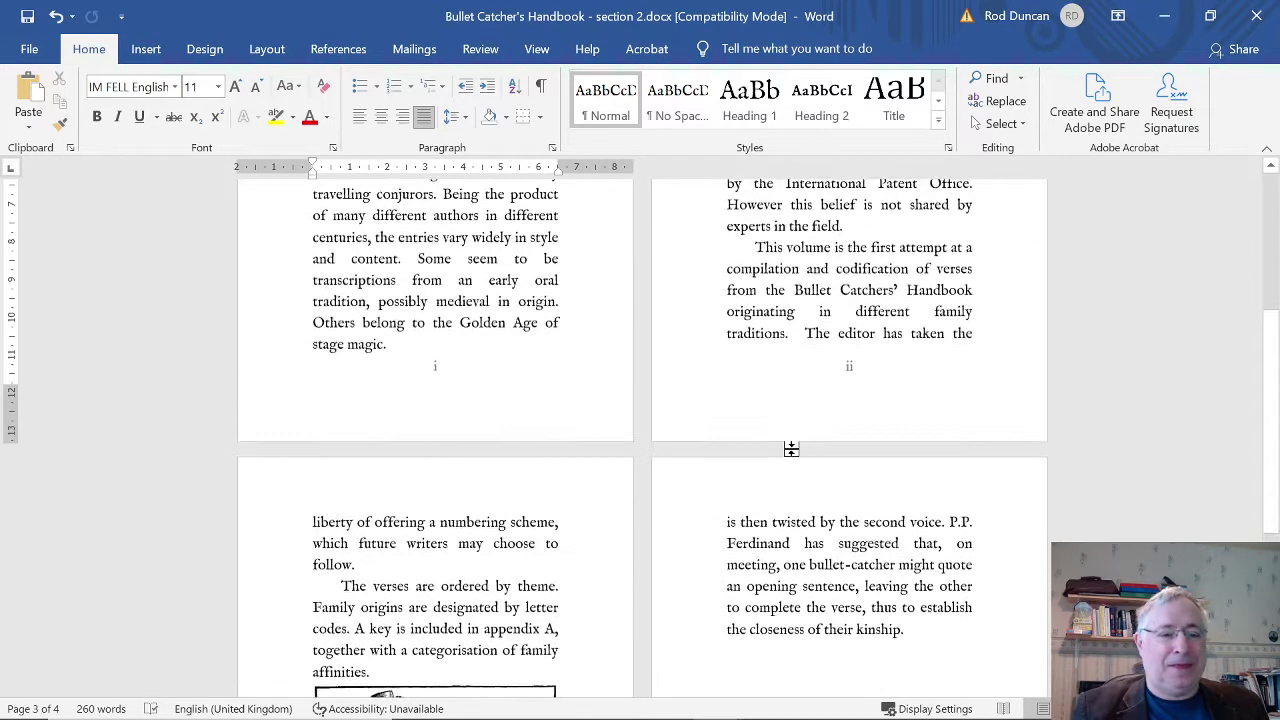
Start saving a copy of the section 2 document in the Bullet Catcher's Handbook folder with PDF as the file type
{"action": "left_click", "coordinate": [29, 48]}
{"action": "left_click", "coordinate": [74, 324]}
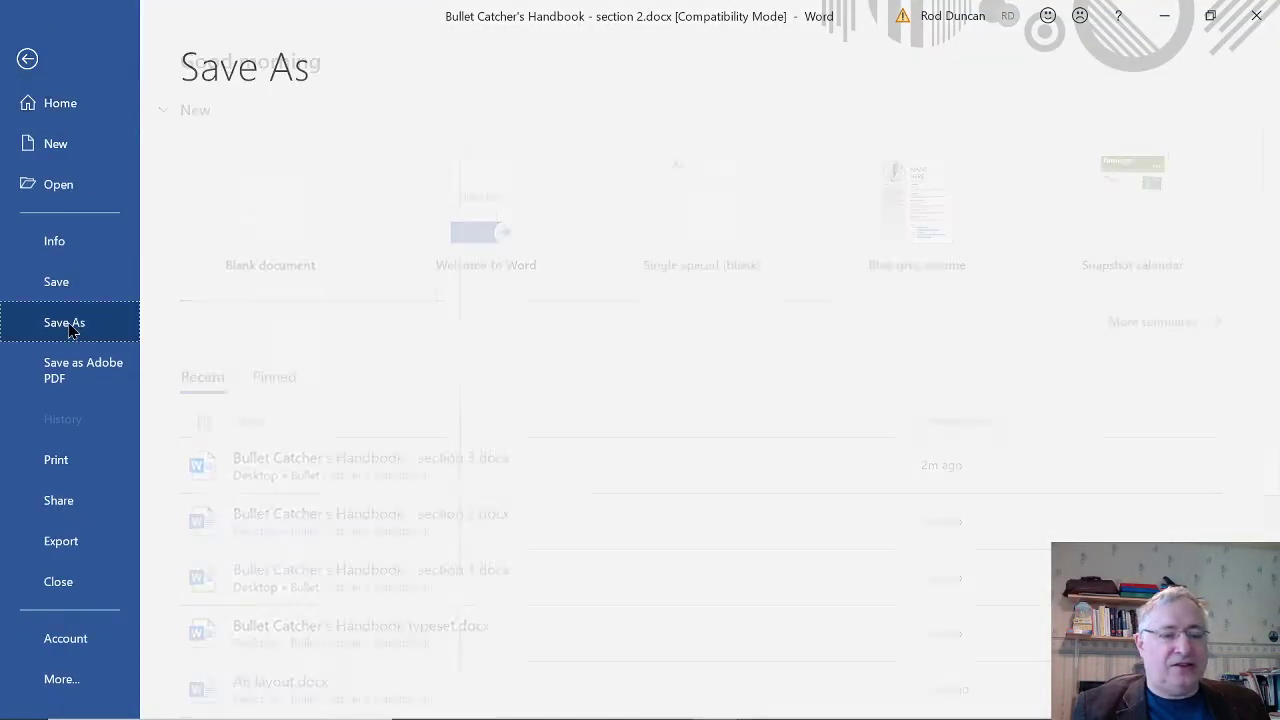
{"action": "left_click", "coordinate": [660, 209]}
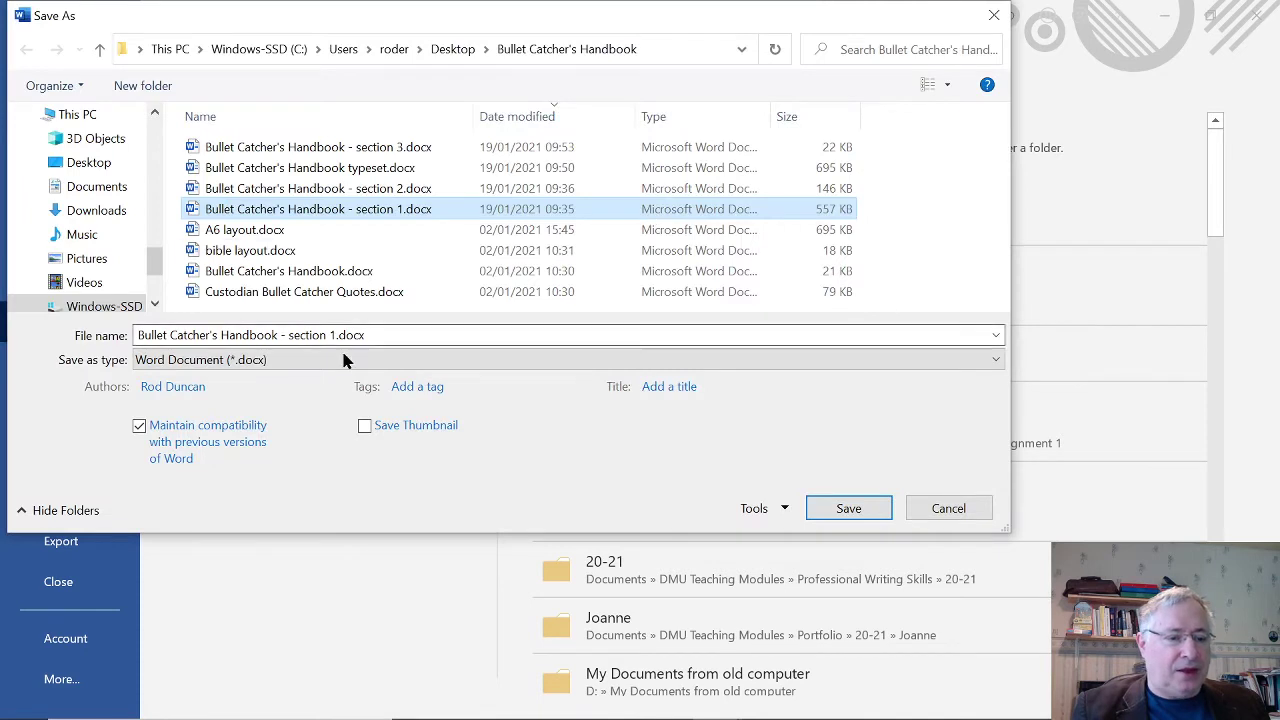
{"action": "left_click", "coordinate": [254, 365]}
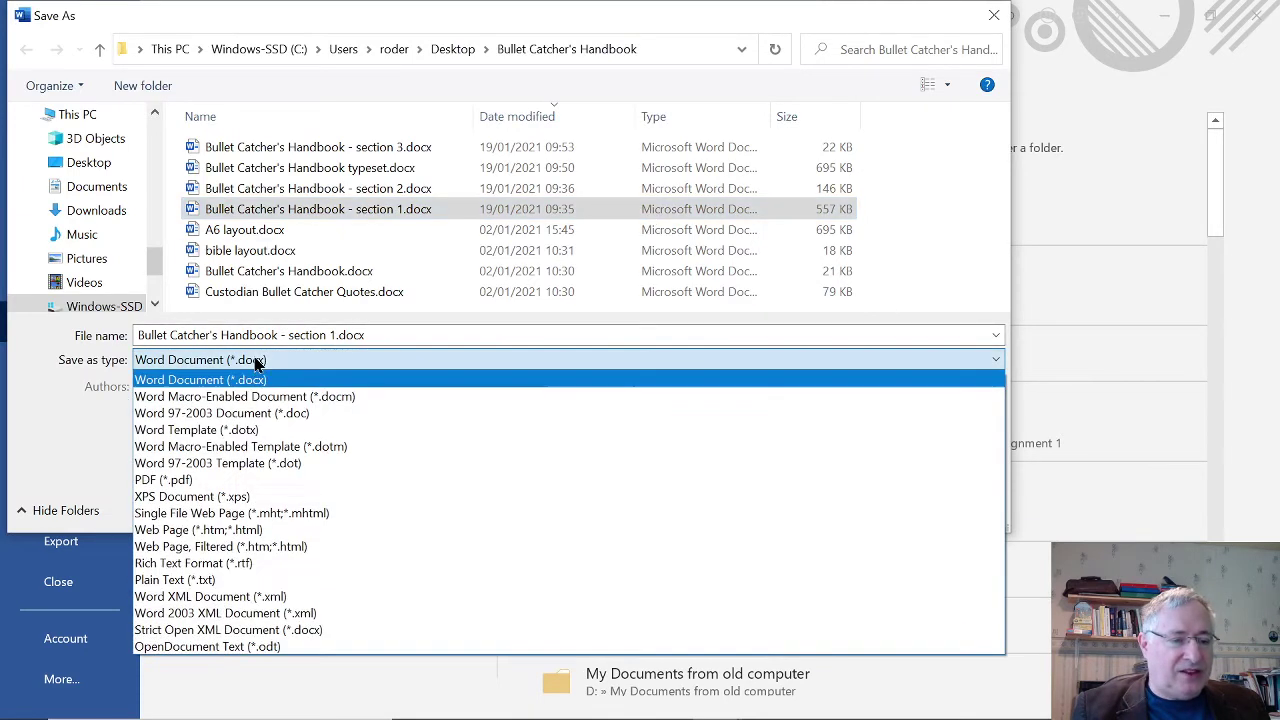
{"action": "left_click", "coordinate": [178, 481]}
Save the PDF as "Bullet Catcher's Handbook - section 2.pdf", replacing the existing file, and close the section 2 document, saving its changes
{"action": "left_click", "coordinate": [335, 334]}
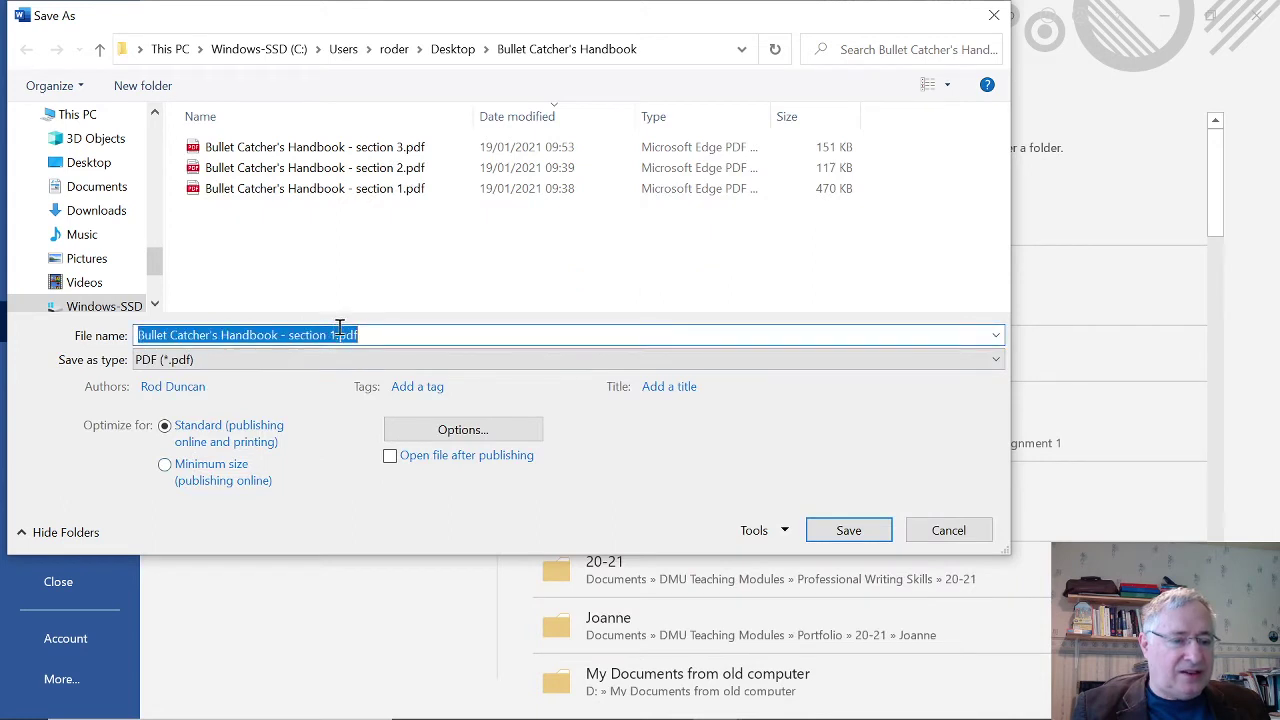
{"action": "left_click", "coordinate": [341, 332]}
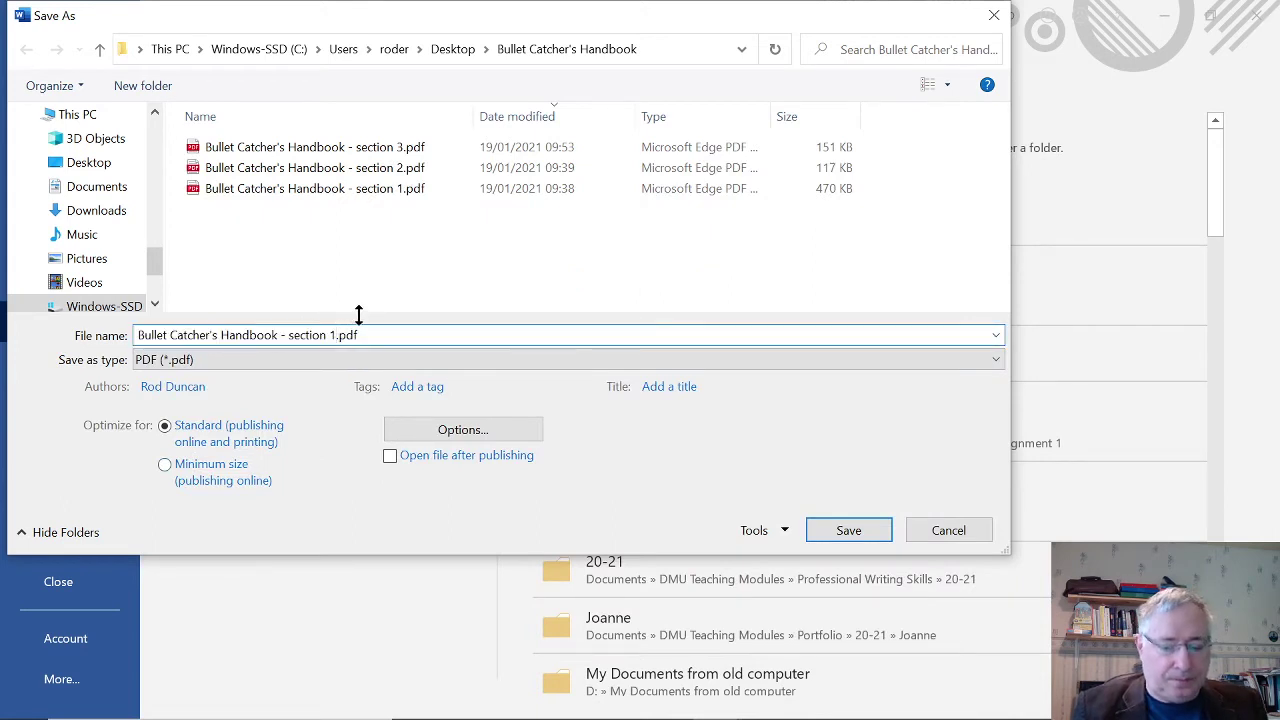
{"action": "key", "text": "BackSpace"}
{"action": "type", "text": "2"}
{"action": "left_click", "coordinate": [849, 528]}
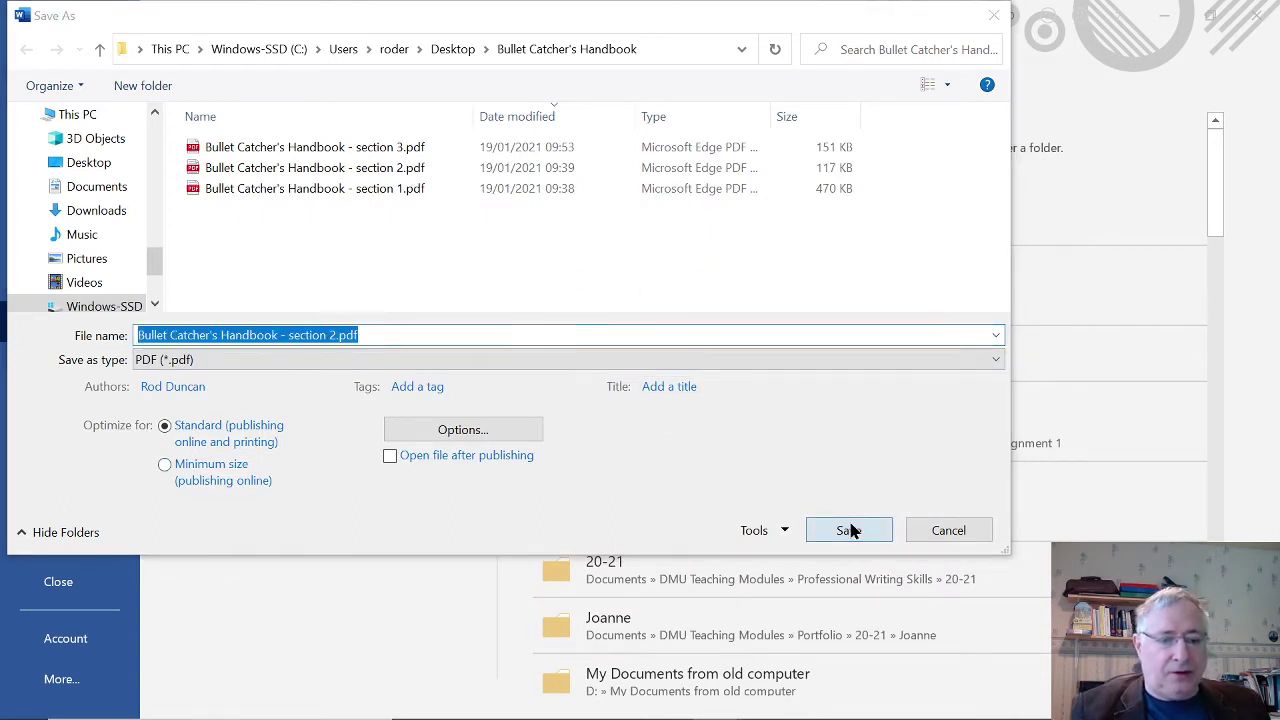
{"action": "left_click", "coordinate": [588, 428]}
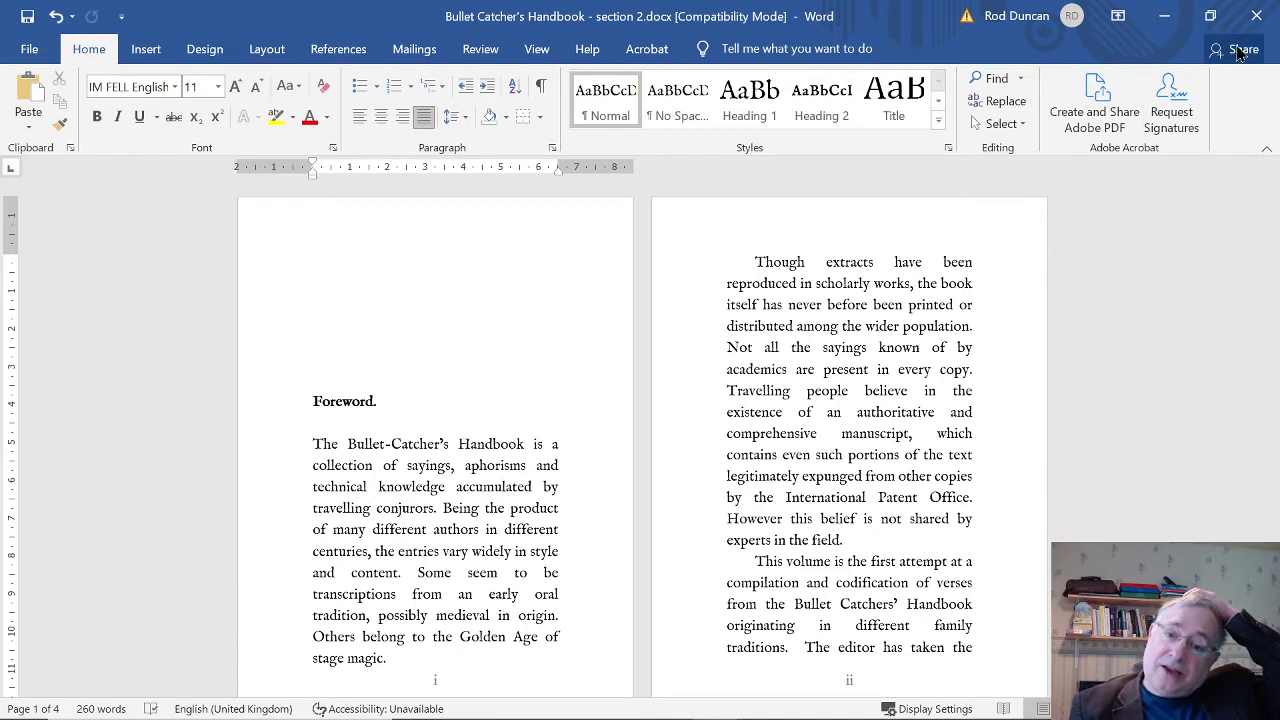
{"action": "left_click", "coordinate": [1257, 17]}
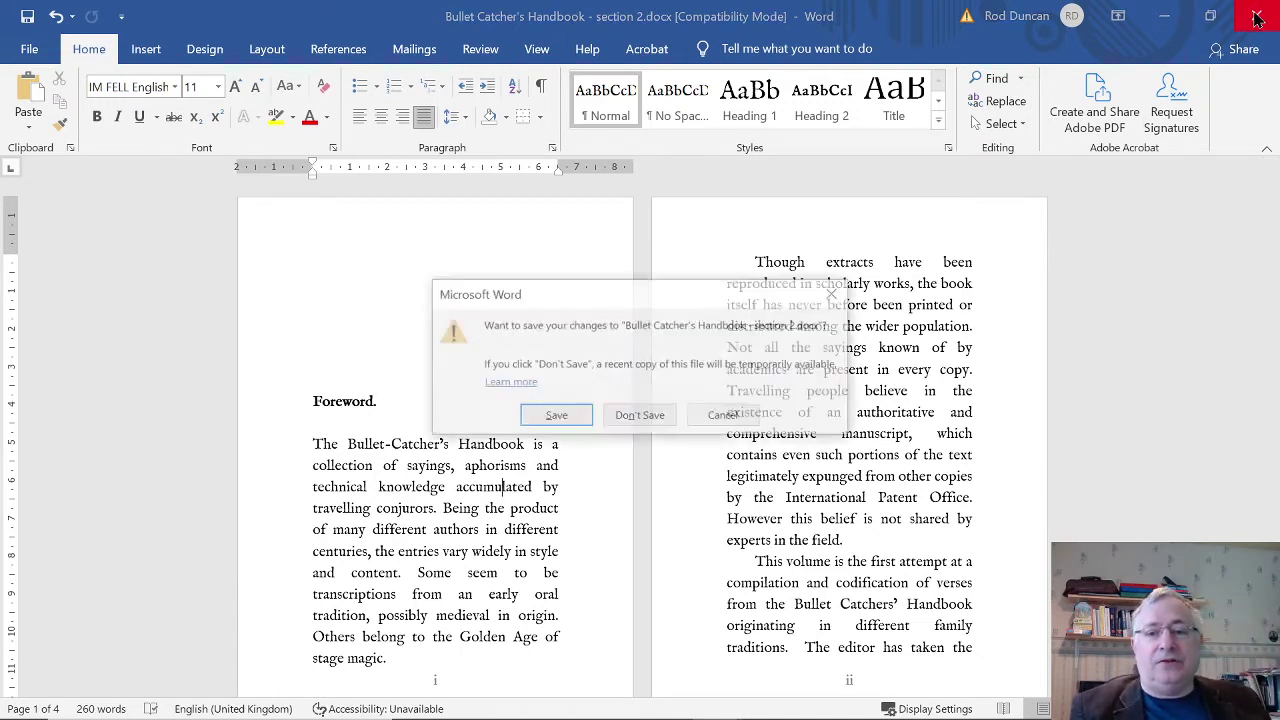
{"action": "left_click", "coordinate": [558, 425]}
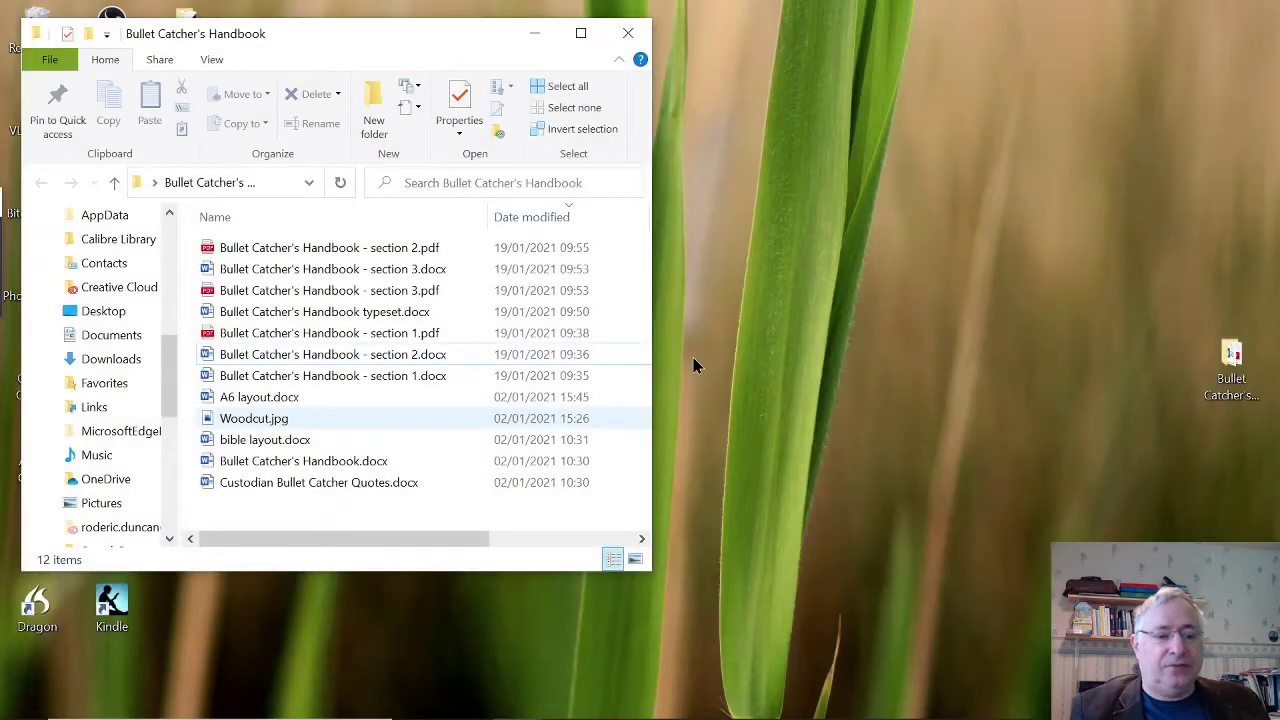
Switch to the section 1 document and examine the footer page numbers from the inside cover to the copyright page
{"action": "mouse_move", "coordinate": [495, 715]}
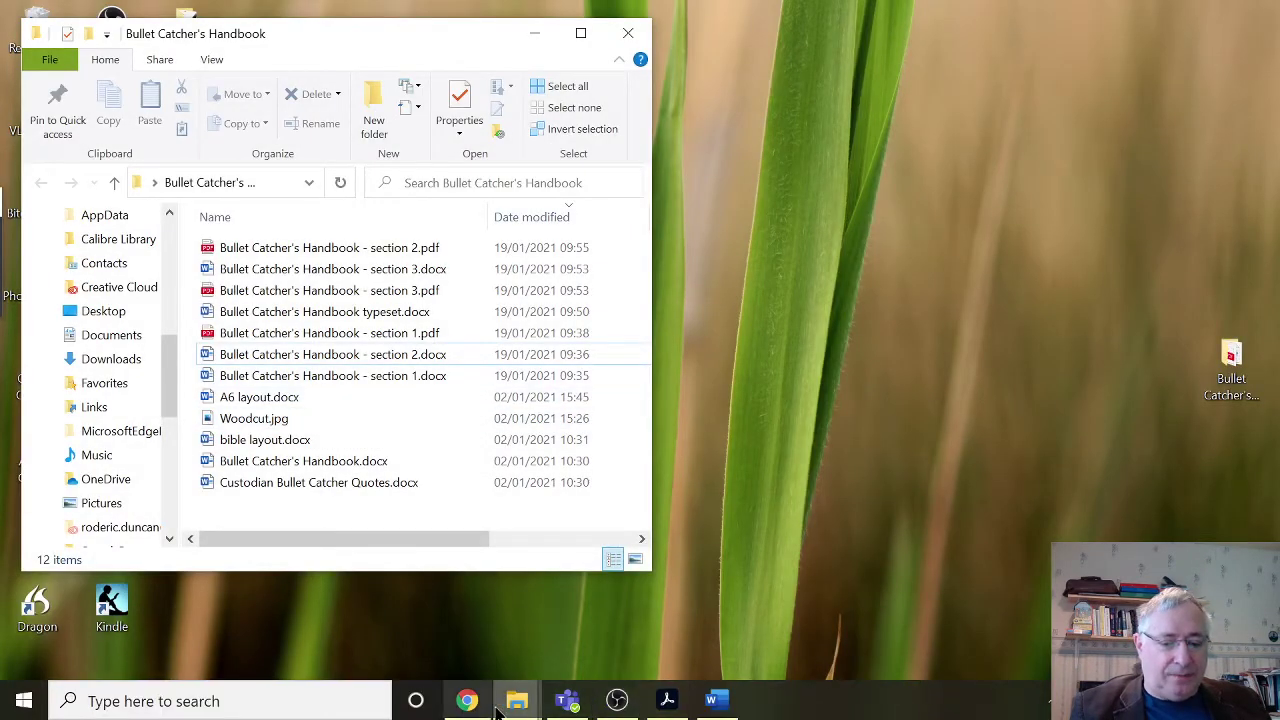
{"action": "left_click", "coordinate": [713, 700]}
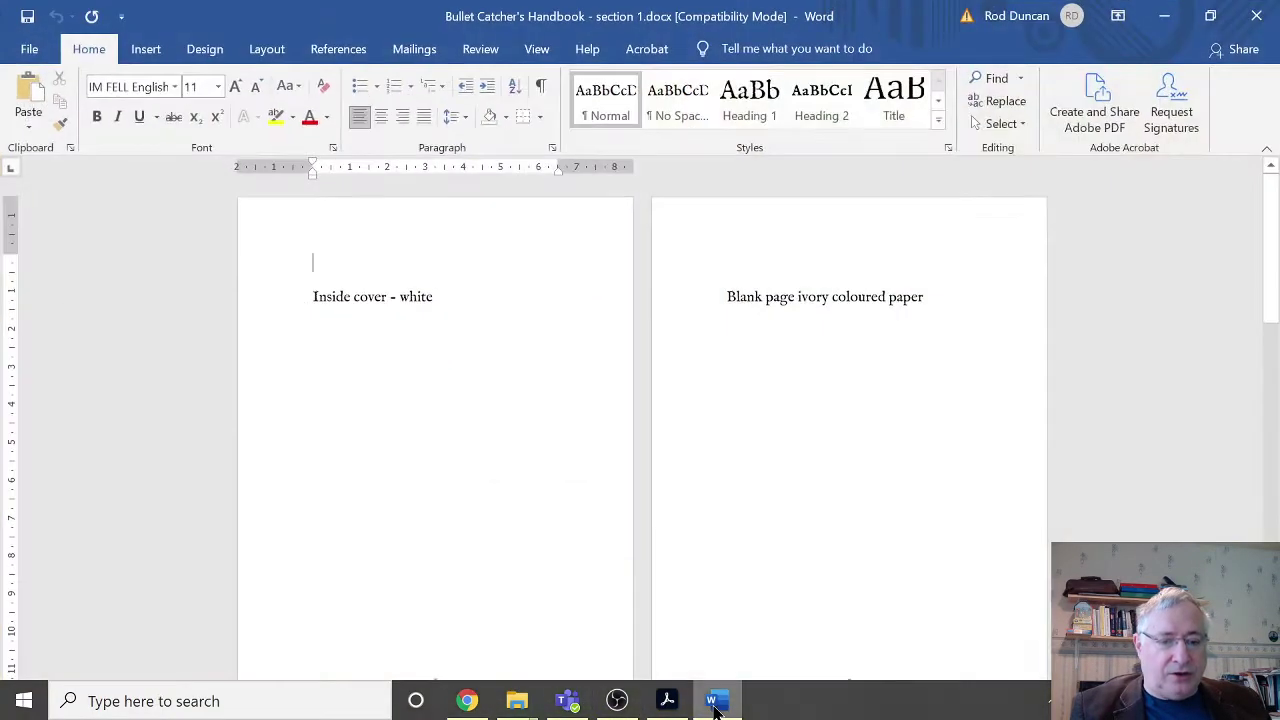
{"action": "scroll", "coordinate": [563, 437], "scroll_direction": "down", "scroll_amount": 4}
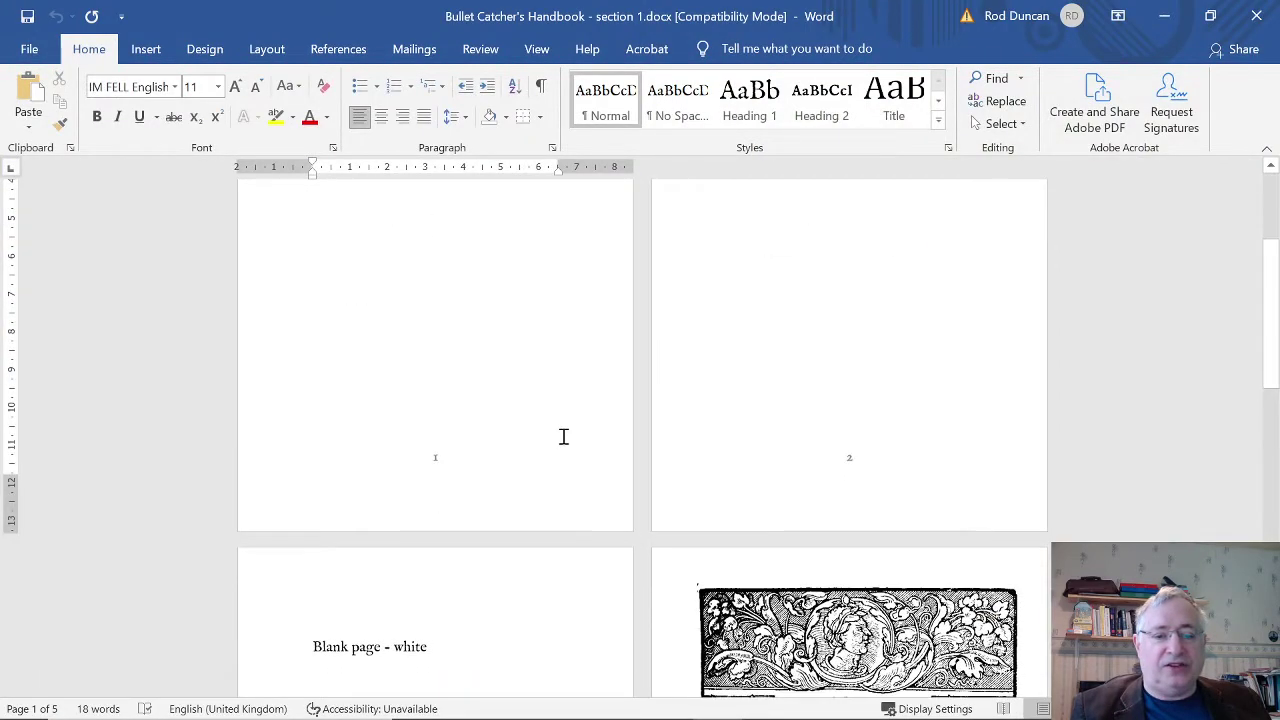
{"action": "scroll", "coordinate": [563, 437], "scroll_direction": "up", "scroll_amount": 2}
{"action": "scroll", "coordinate": [563, 437], "scroll_direction": "down", "scroll_amount": 3}
{"action": "scroll", "coordinate": [471, 517], "scroll_direction": "up", "scroll_amount": 2}
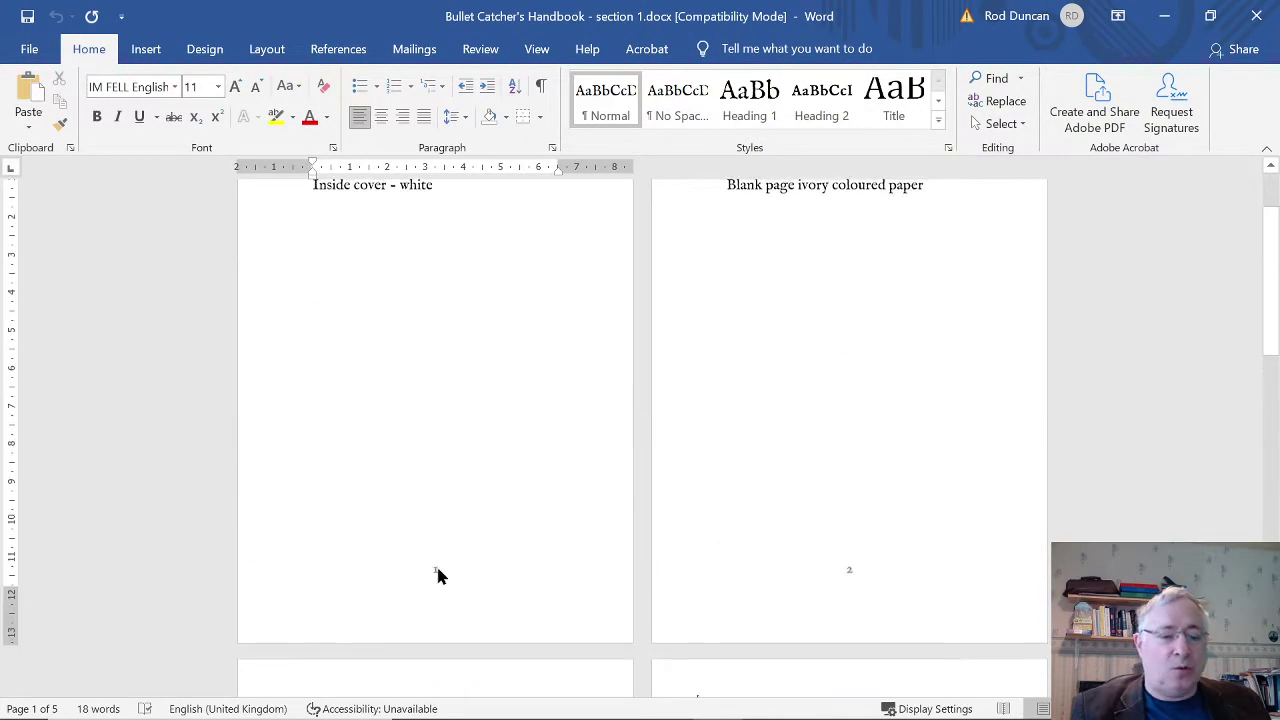
{"action": "scroll", "coordinate": [499, 548], "scroll_direction": "down", "scroll_amount": 5}
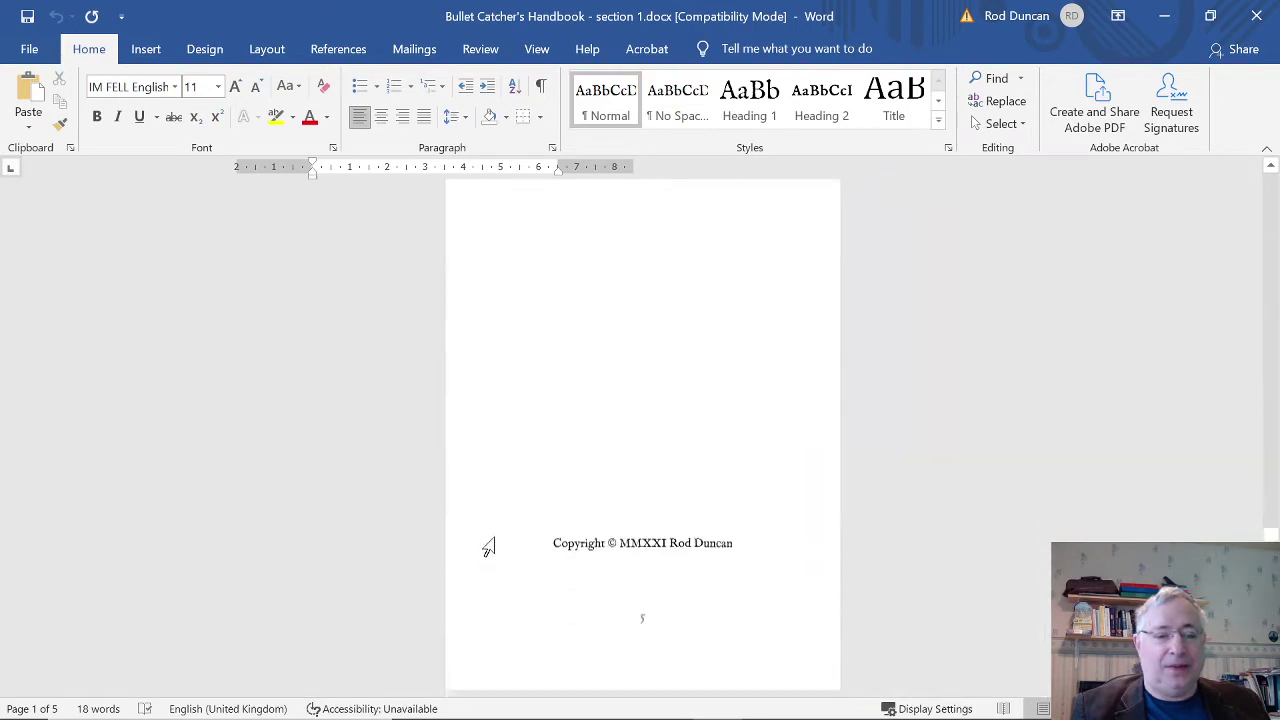
{"action": "scroll", "coordinate": [494, 536], "scroll_direction": "up", "scroll_amount": 4}
{"action": "scroll", "coordinate": [434, 589], "scroll_direction": "up", "scroll_amount": 3}
{"action": "scroll", "coordinate": [443, 566], "scroll_direction": "down", "scroll_amount": 2}
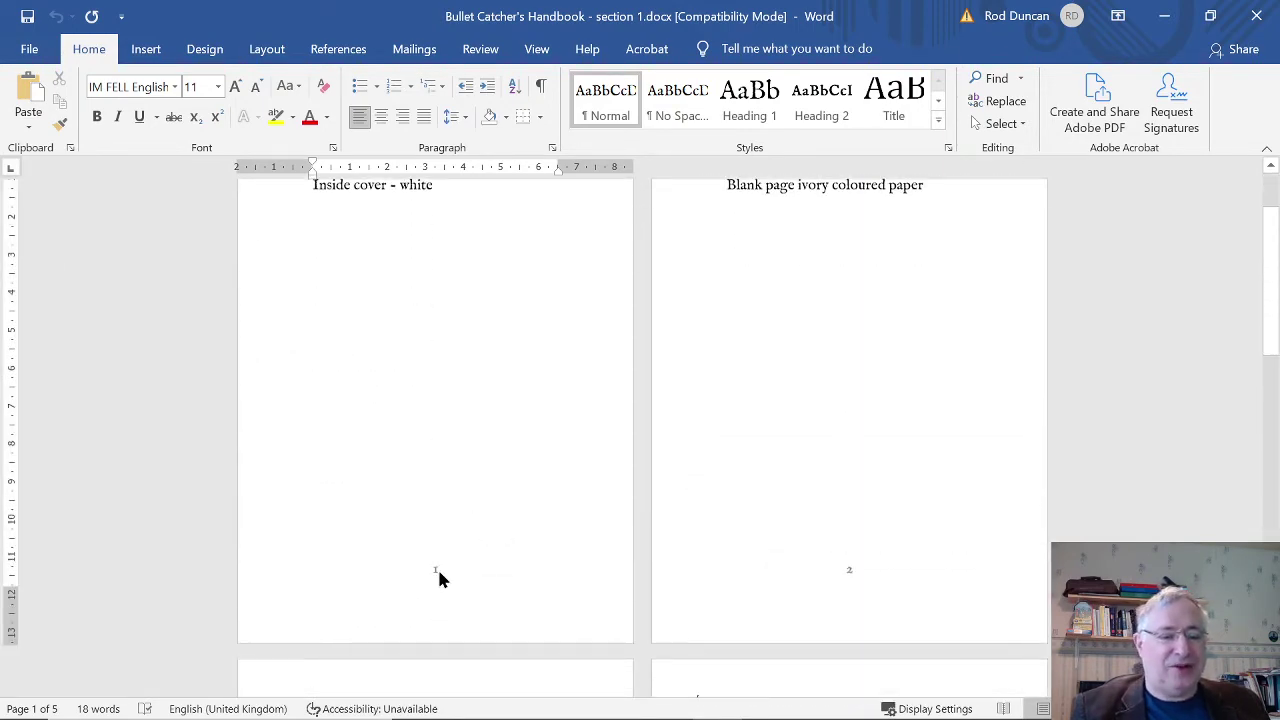
Delete the page number from the footer of section 1 and return to the body text to check the pages
{"action": "double_click", "coordinate": [436, 572]}
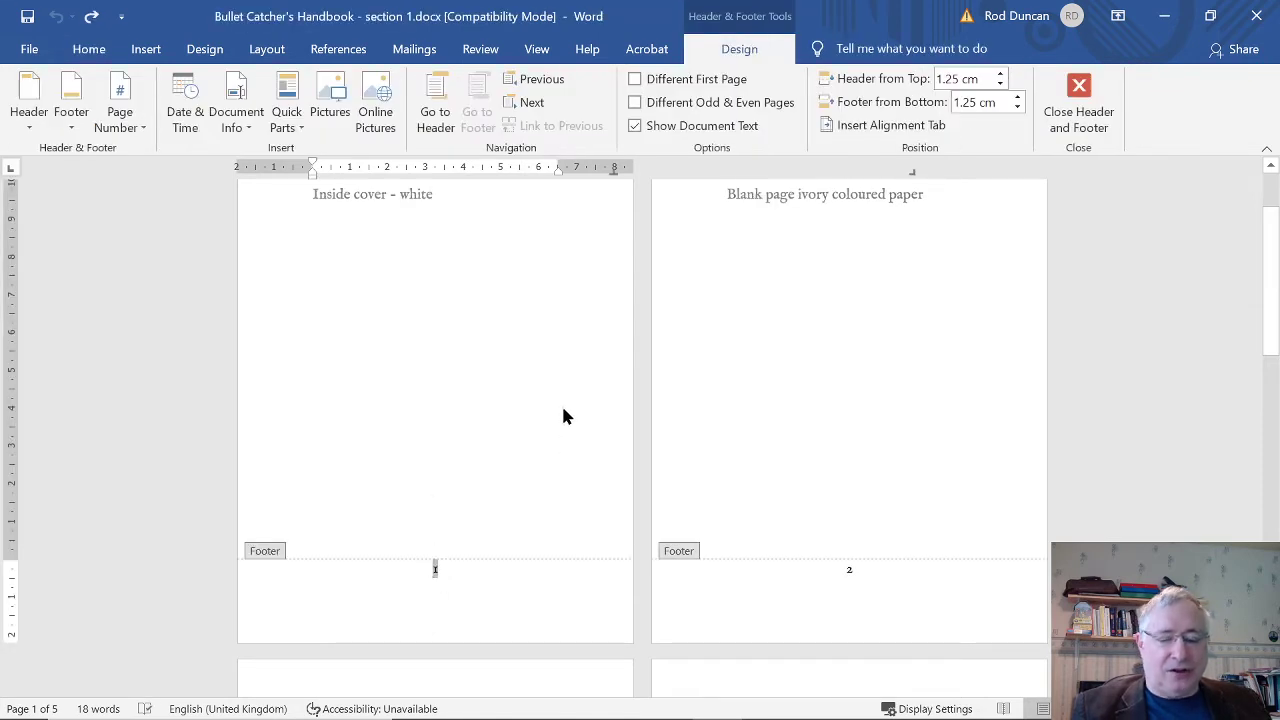
{"action": "double_click", "coordinate": [438, 568]}
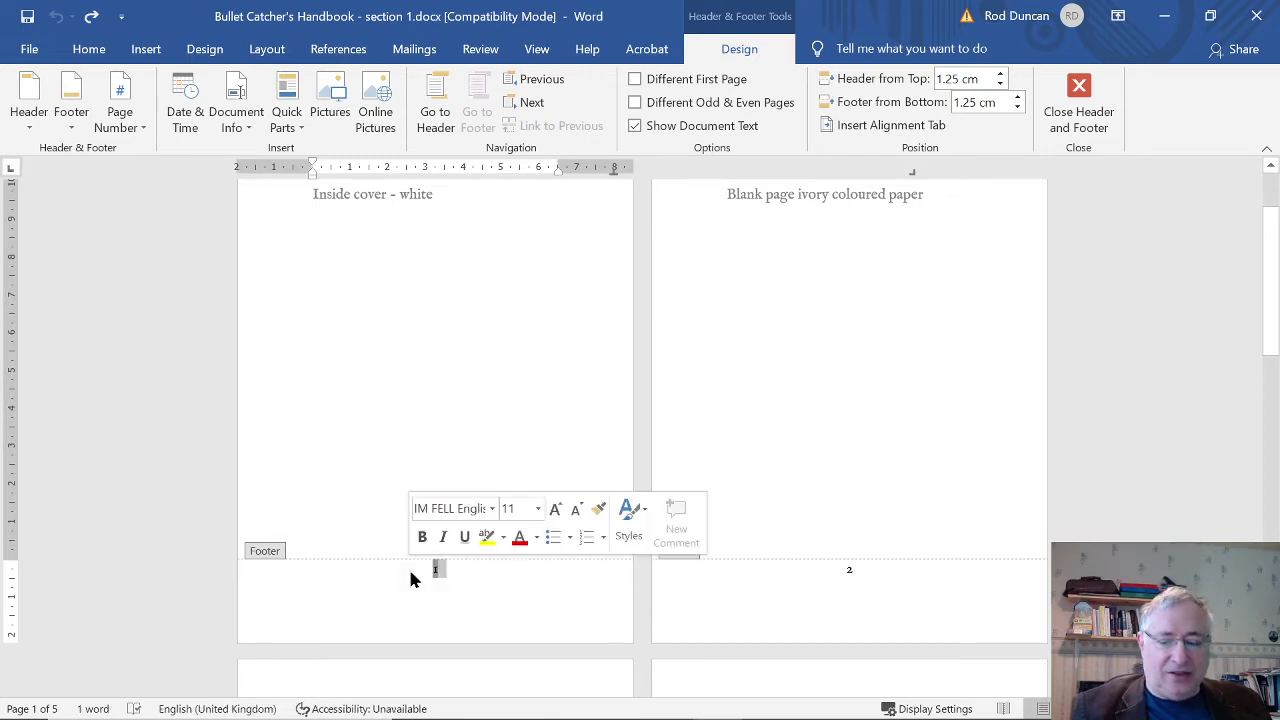
{"action": "key", "text": "Delete"}
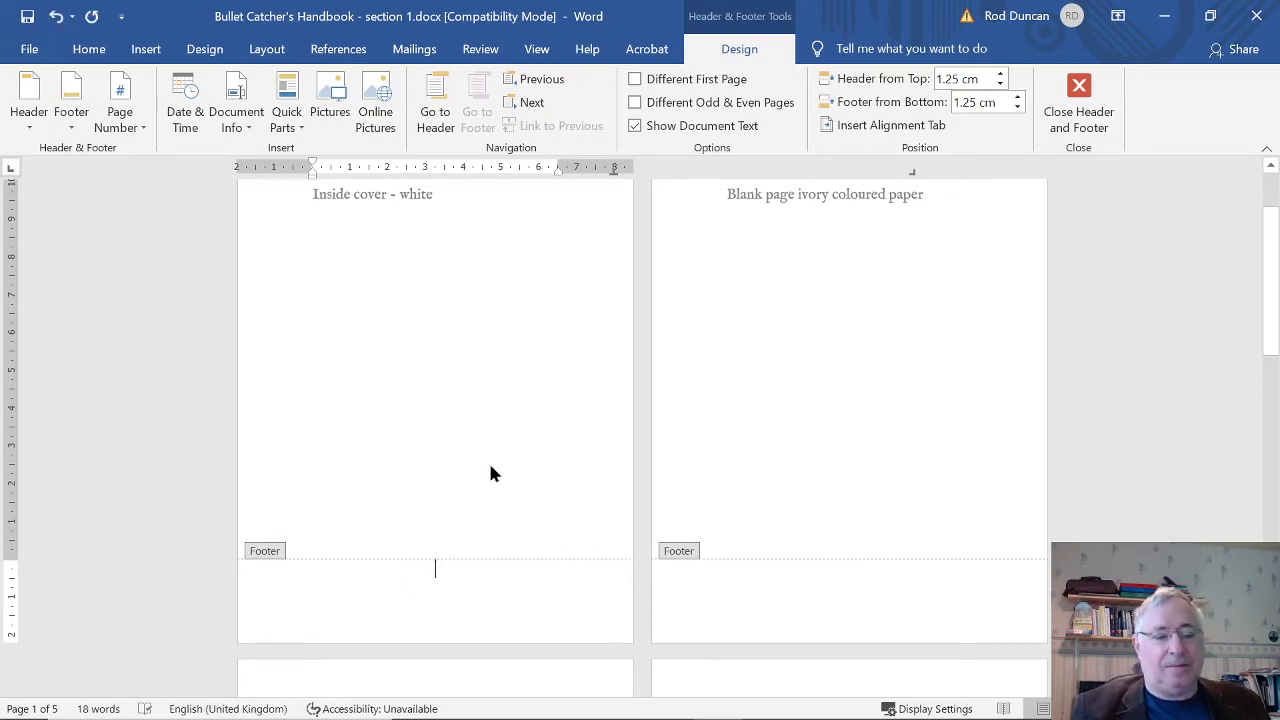
{"action": "scroll", "coordinate": [488, 460], "scroll_direction": "down", "scroll_amount": 10}
{"action": "scroll", "coordinate": [489, 476], "scroll_direction": "up", "scroll_amount": 10}
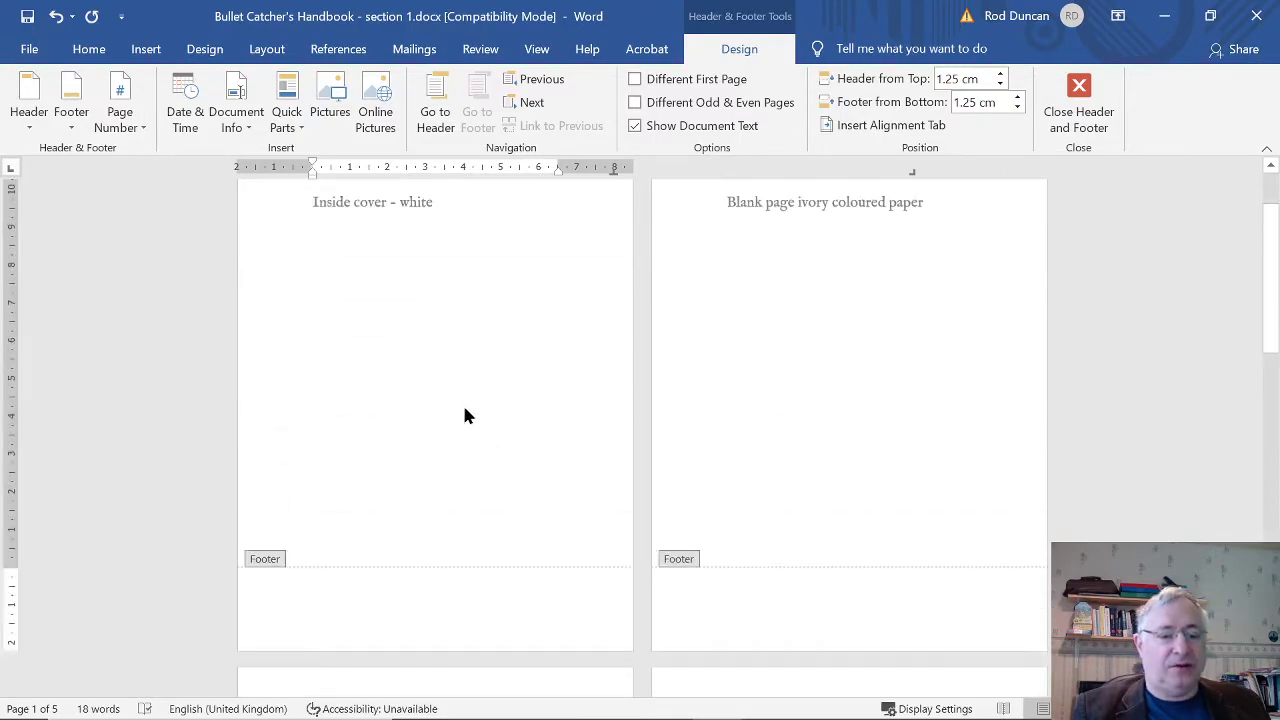
{"action": "double_click", "coordinate": [464, 409]}
{"action": "scroll", "coordinate": [883, 437], "scroll_direction": "down", "scroll_amount": 8}
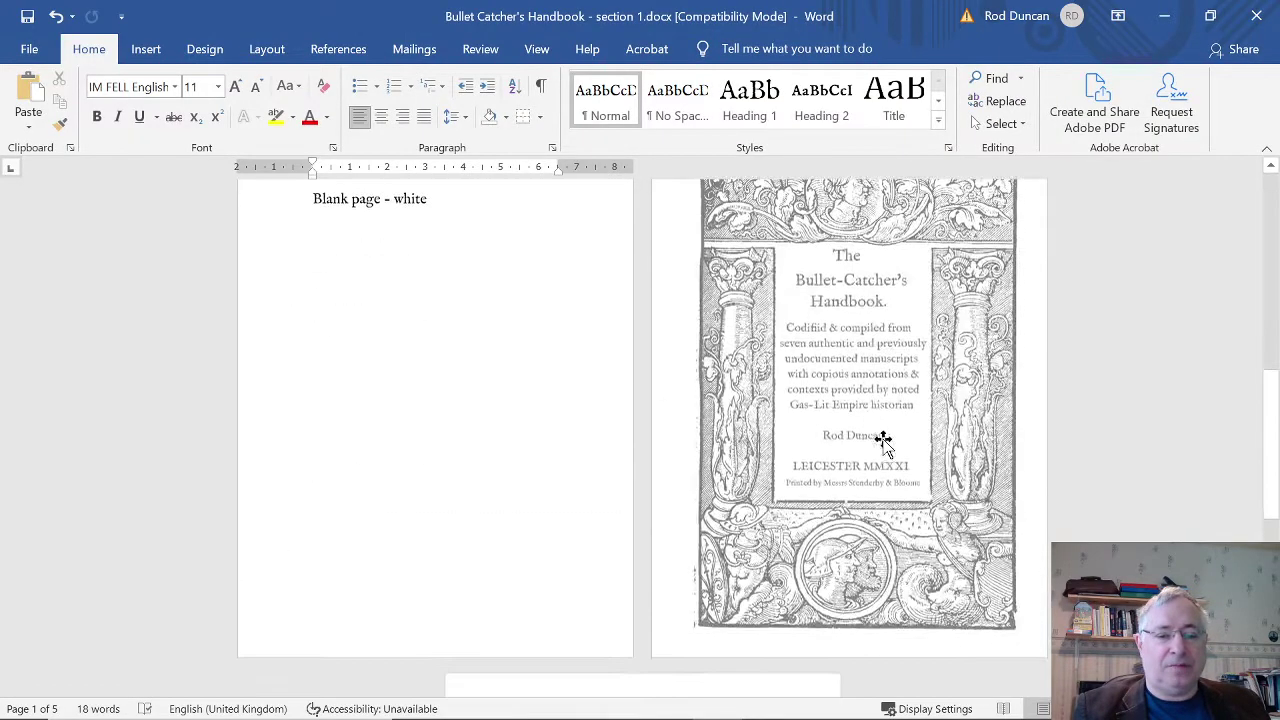
{"action": "scroll", "coordinate": [880, 437], "scroll_direction": "up", "scroll_amount": 5}
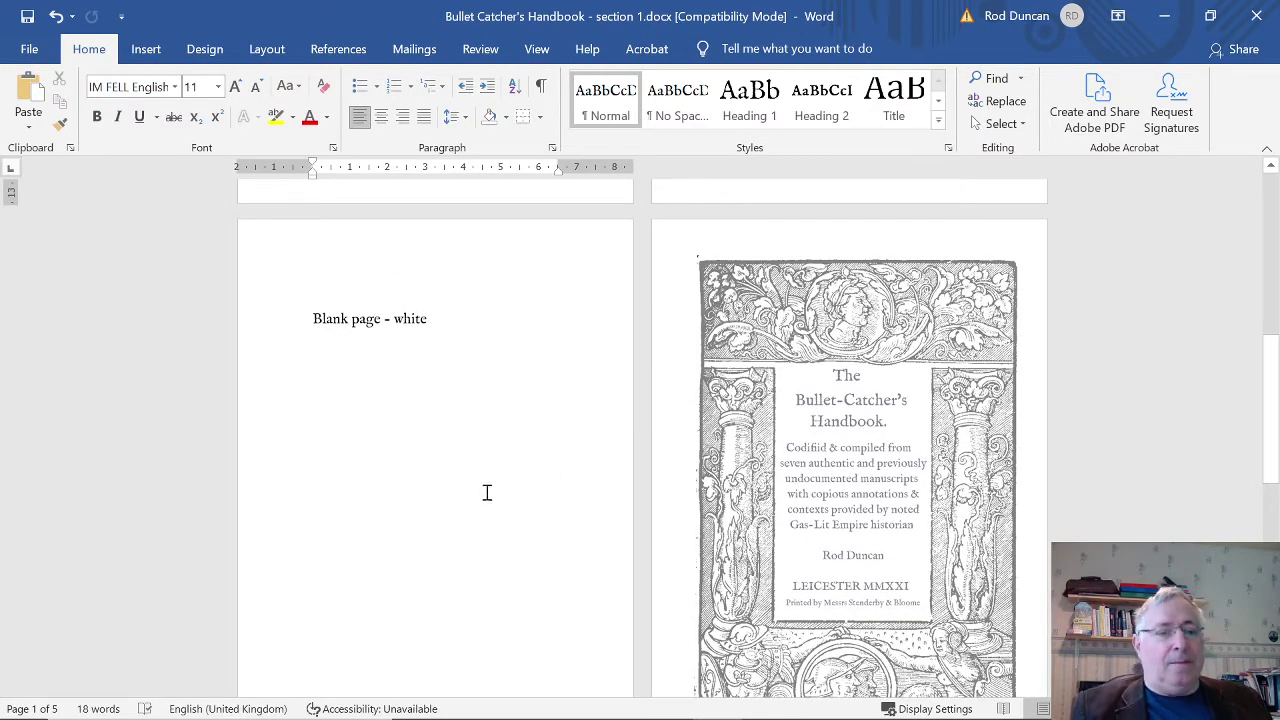
Start saving a copy of the section 1 document in the Bullet Catcher's Handbook folder with PDF as the file type
{"action": "left_click", "coordinate": [33, 56]}
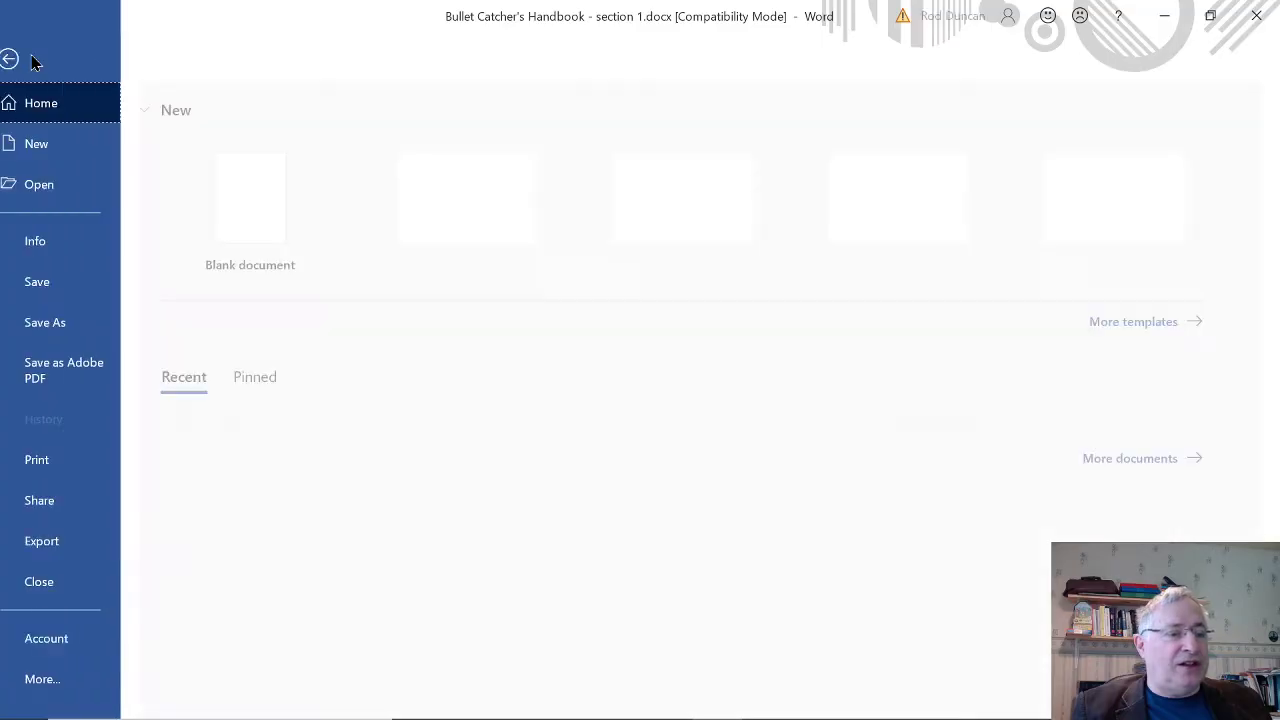
{"action": "left_click", "coordinate": [56, 324]}
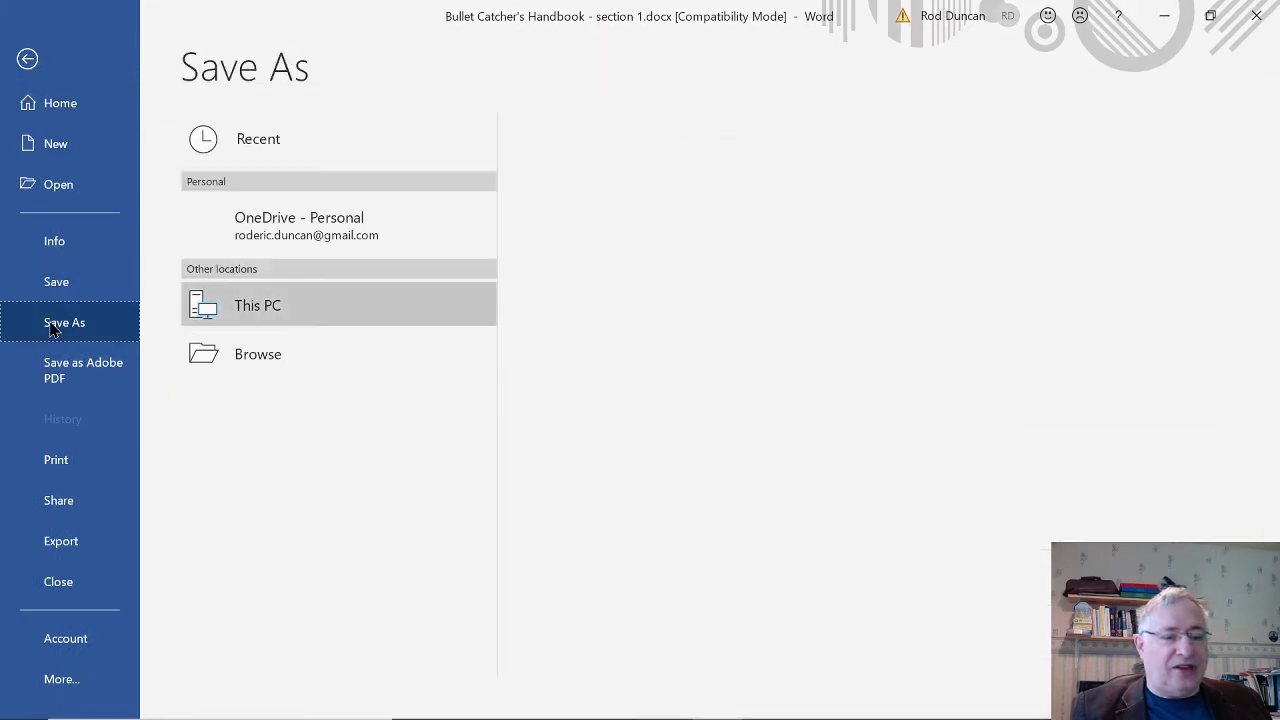
{"action": "left_click", "coordinate": [631, 211]}
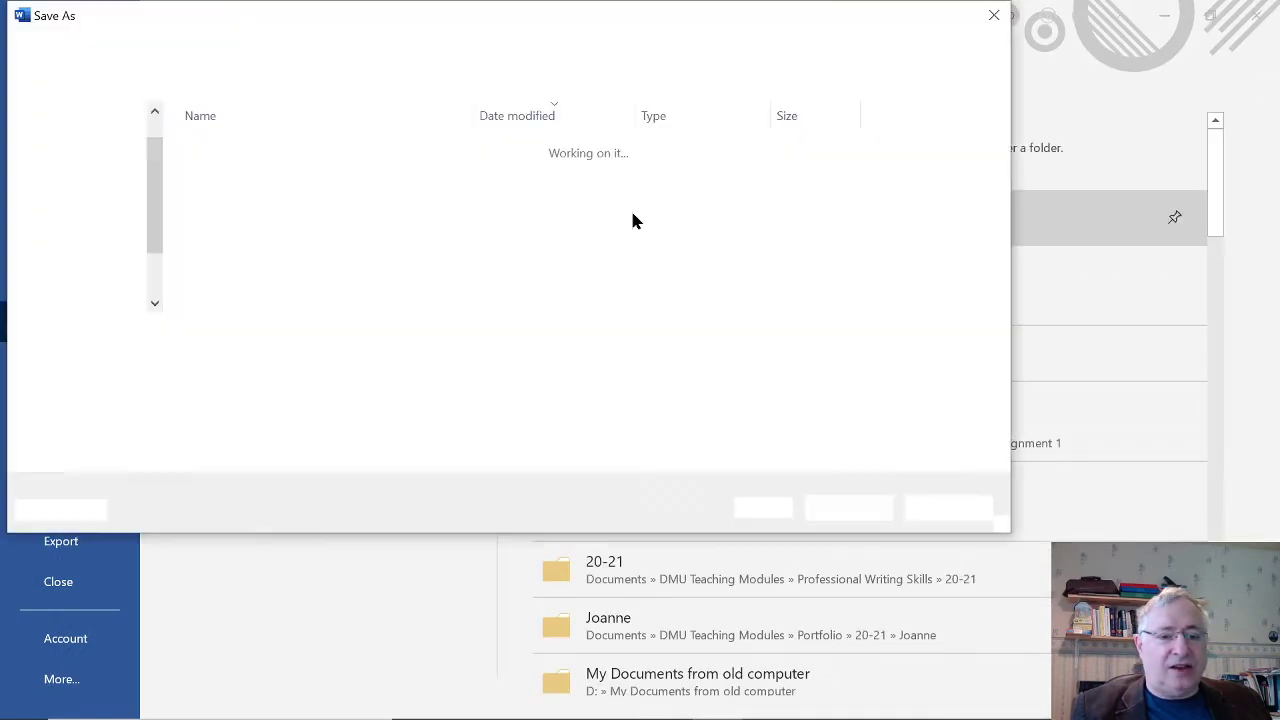
{"action": "left_click", "coordinate": [243, 364]}
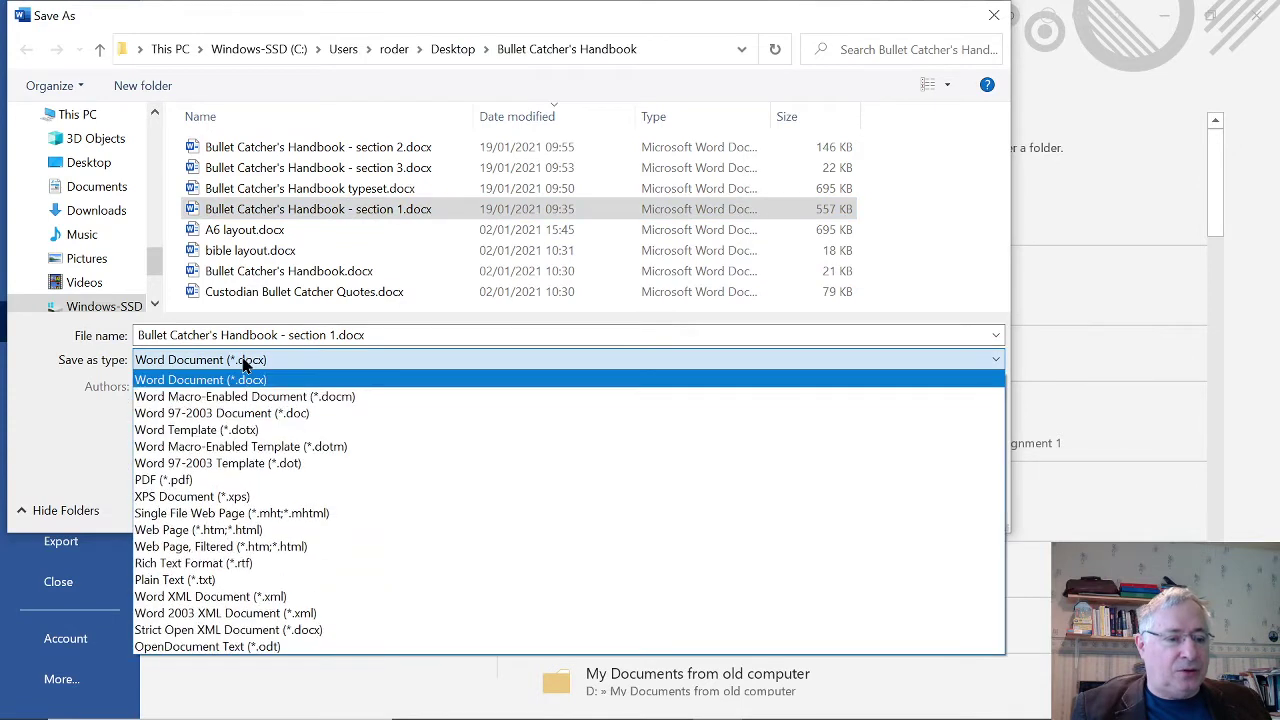
{"action": "left_click", "coordinate": [176, 480]}
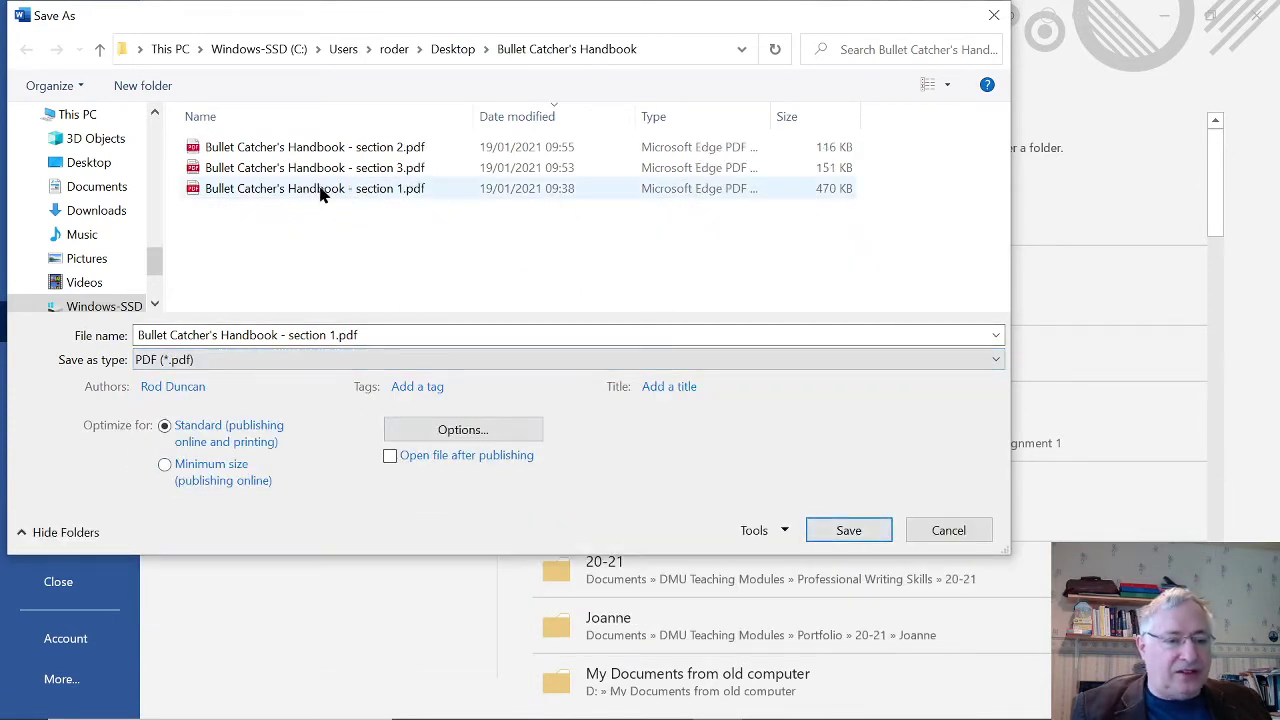
Save the PDF as "Bullet Catcher's Handbook - section 1.pdf", replacing the existing file, and close the section 1 document, saving its changes
{"action": "left_click", "coordinate": [307, 192]}
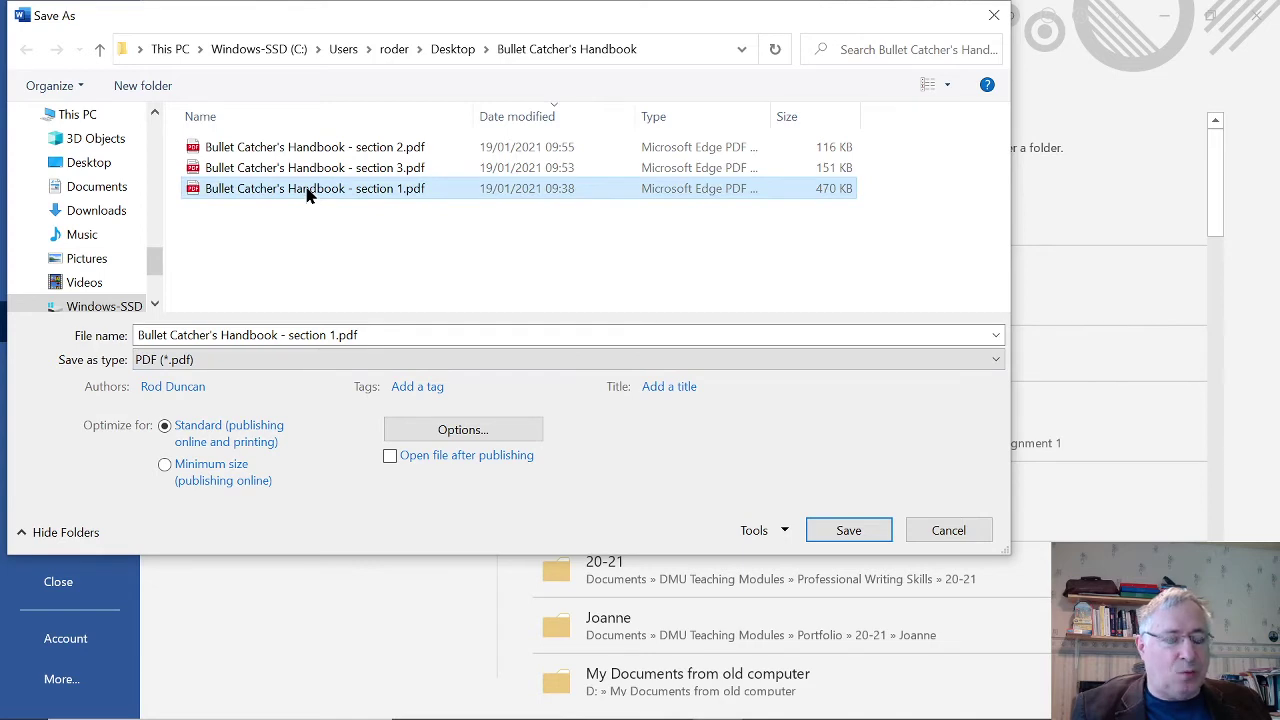
{"action": "left_click", "coordinate": [848, 530]}
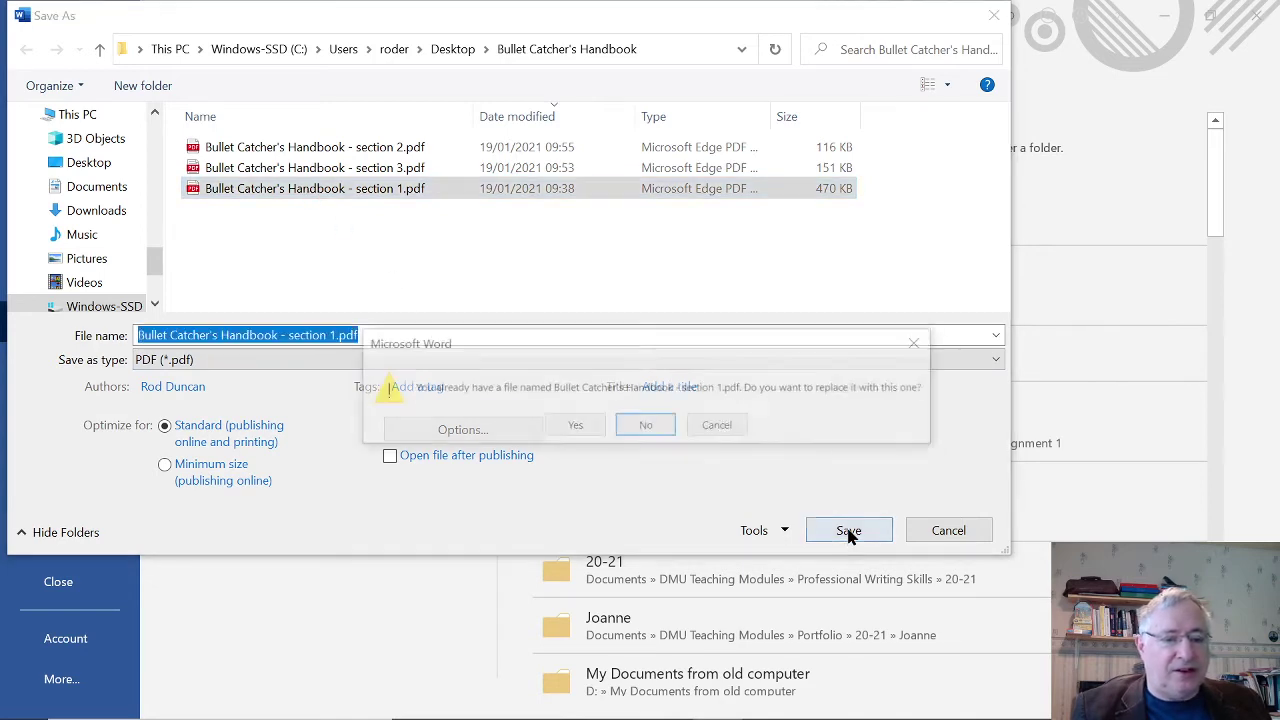
{"action": "left_click", "coordinate": [576, 426]}
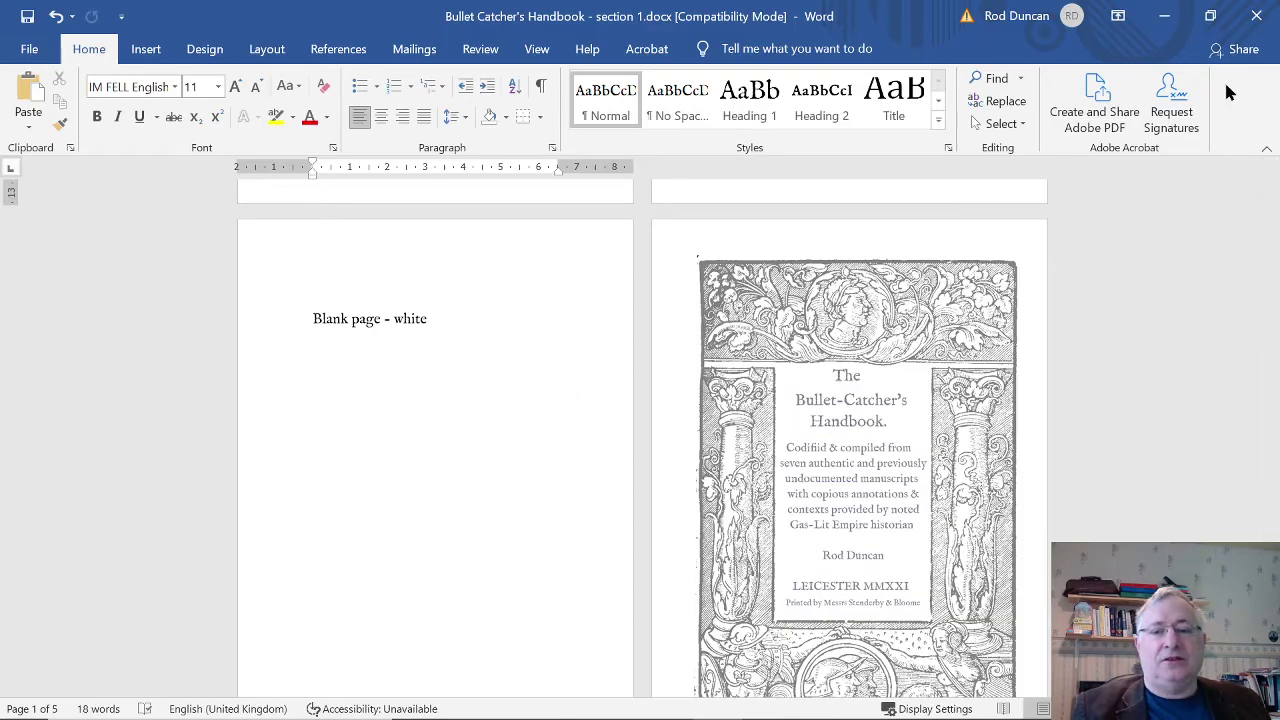
{"action": "left_click", "coordinate": [1257, 22]}
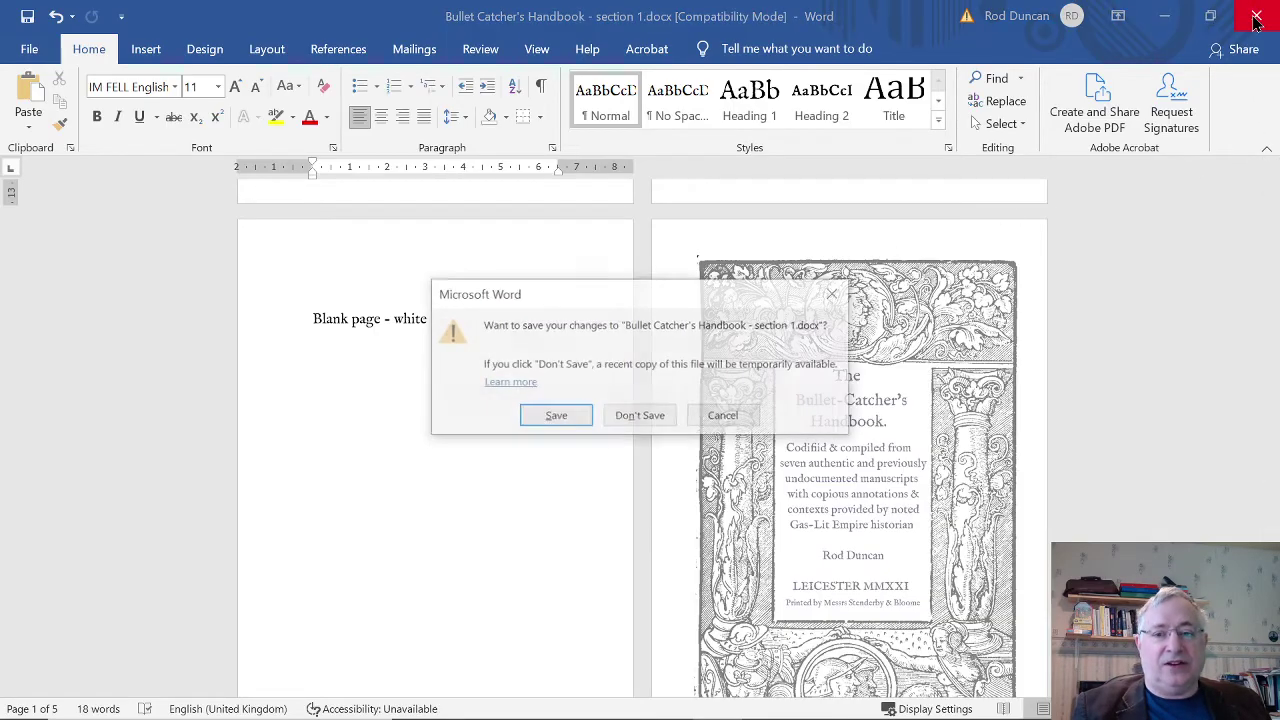
{"action": "left_click", "coordinate": [552, 417]}
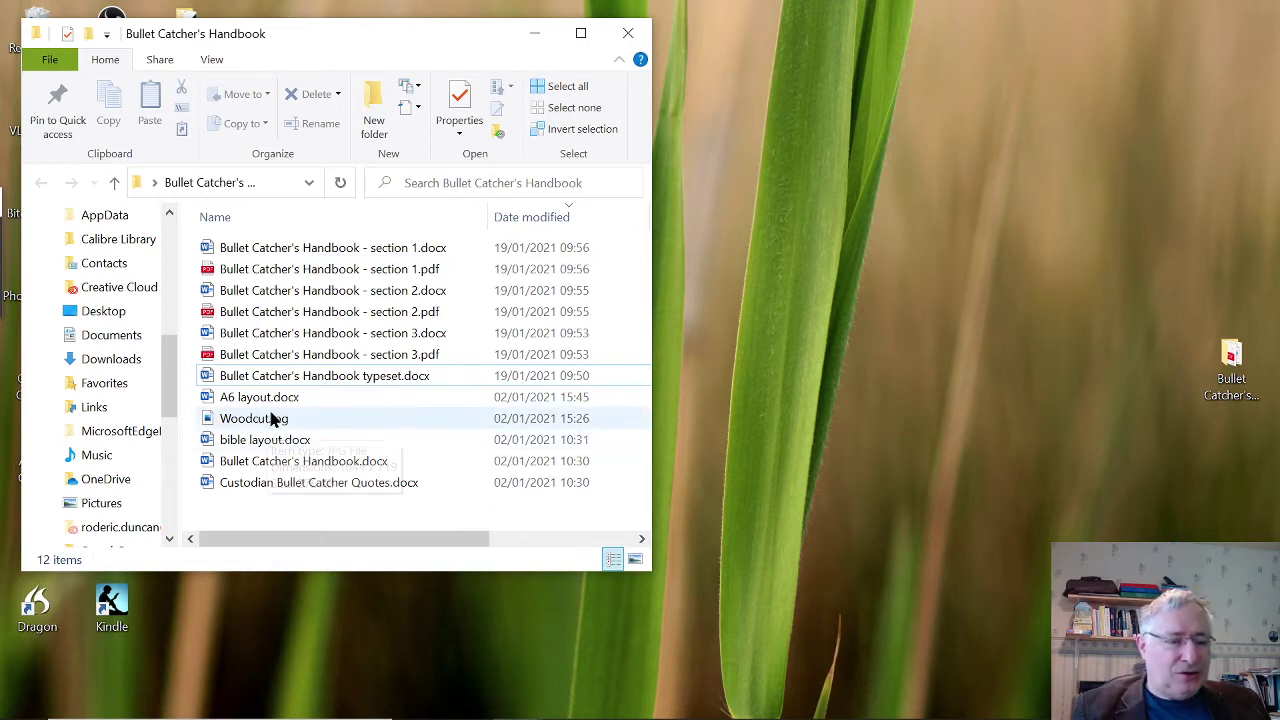
Switch to Adobe Acrobat Pro DC and add "Bullet Catcher's Handbook - section 1.pdf" as the first file to combine
{"action": "mouse_move", "coordinate": [505, 705]}
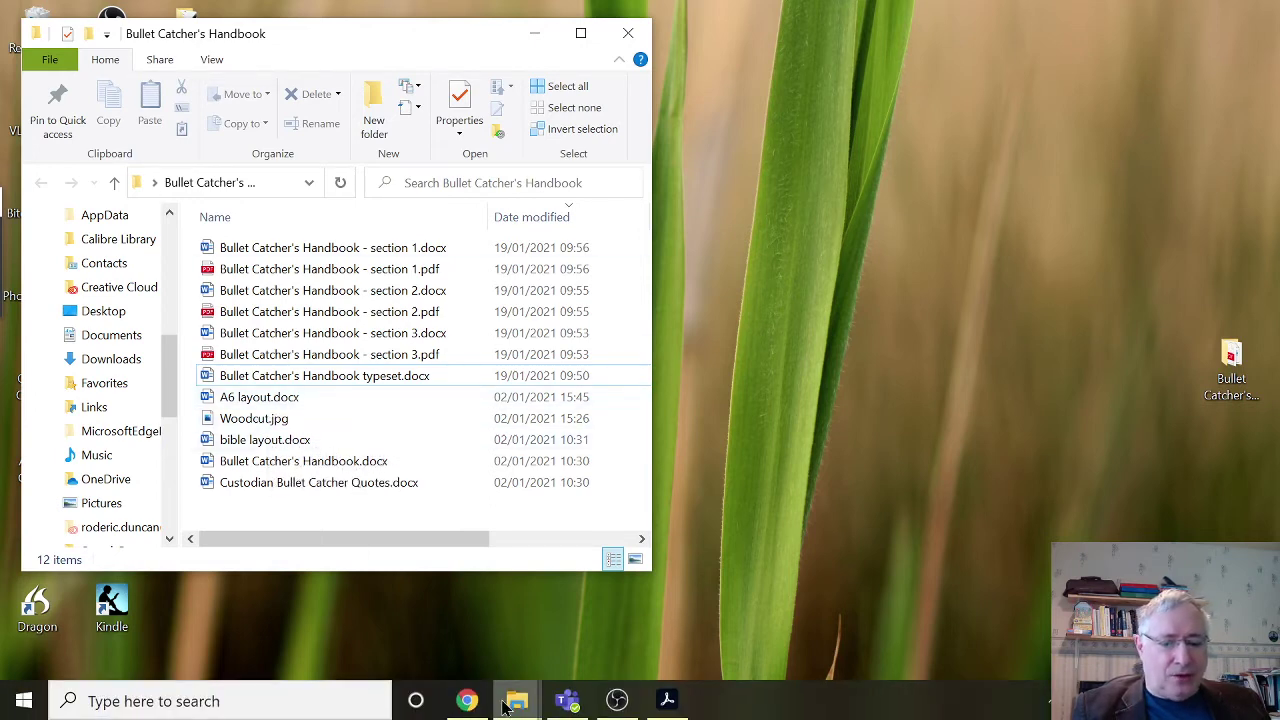
{"action": "left_click", "coordinate": [667, 704]}
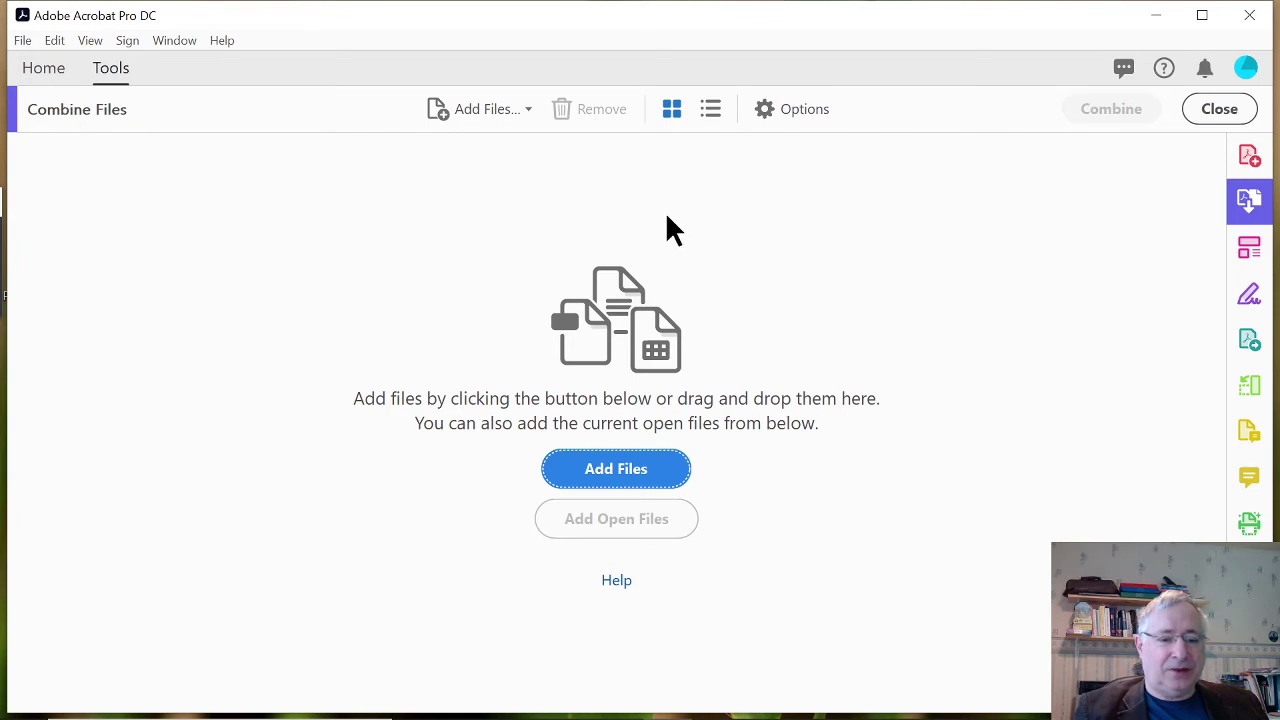
{"action": "left_click", "coordinate": [614, 483]}
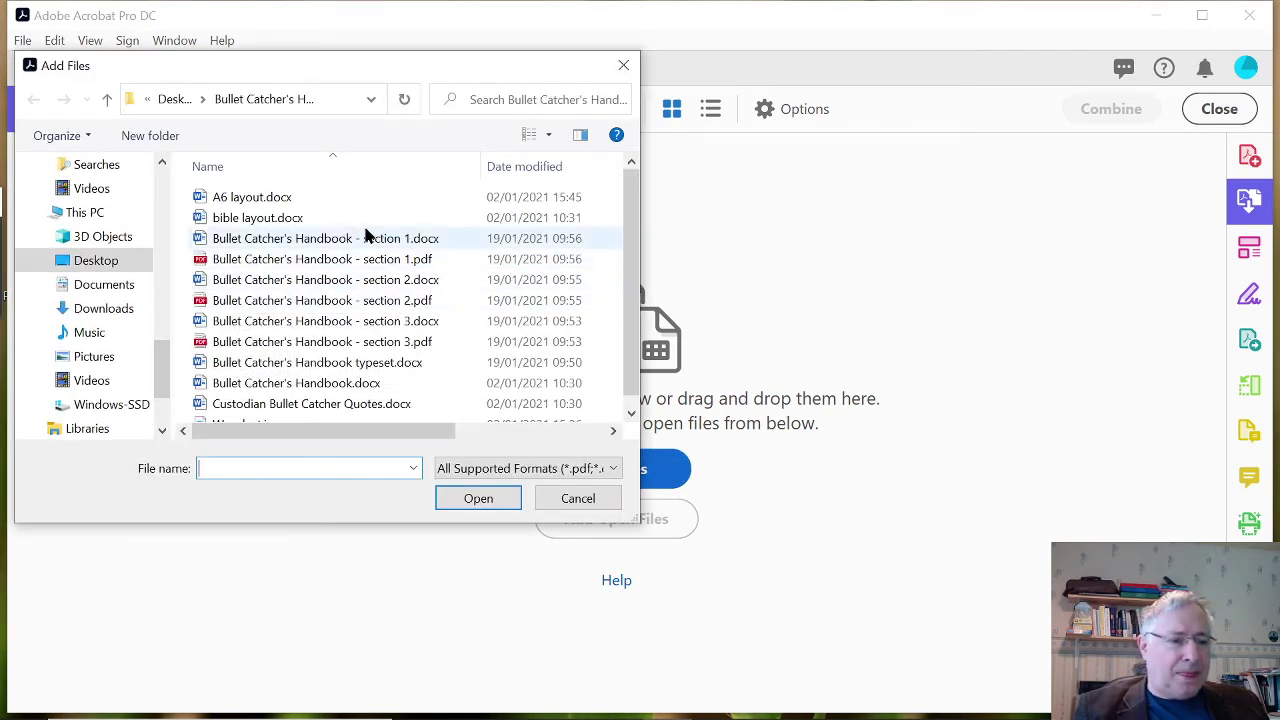
{"action": "left_click", "coordinate": [268, 262]}
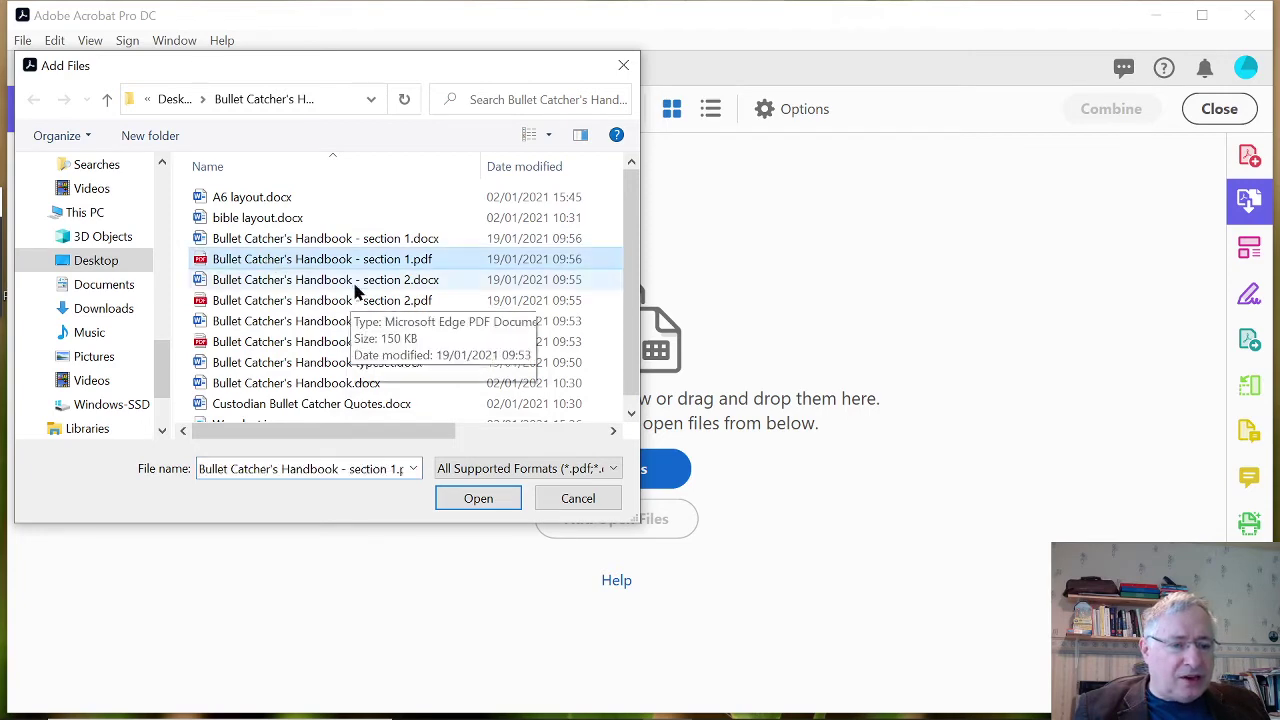
{"action": "left_click", "coordinate": [478, 498]}
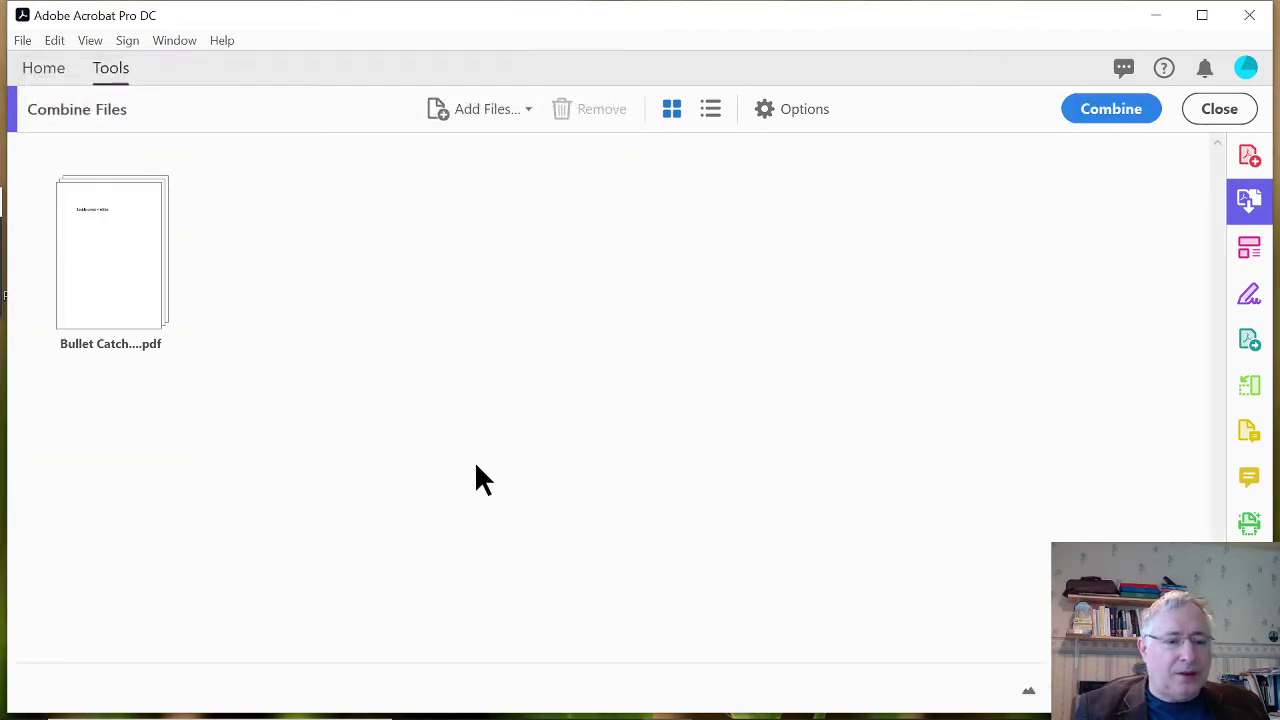
Add "Bullet Catcher's Handbook - section 2.pdf" to the files to combine
{"action": "left_click", "coordinate": [480, 112]}
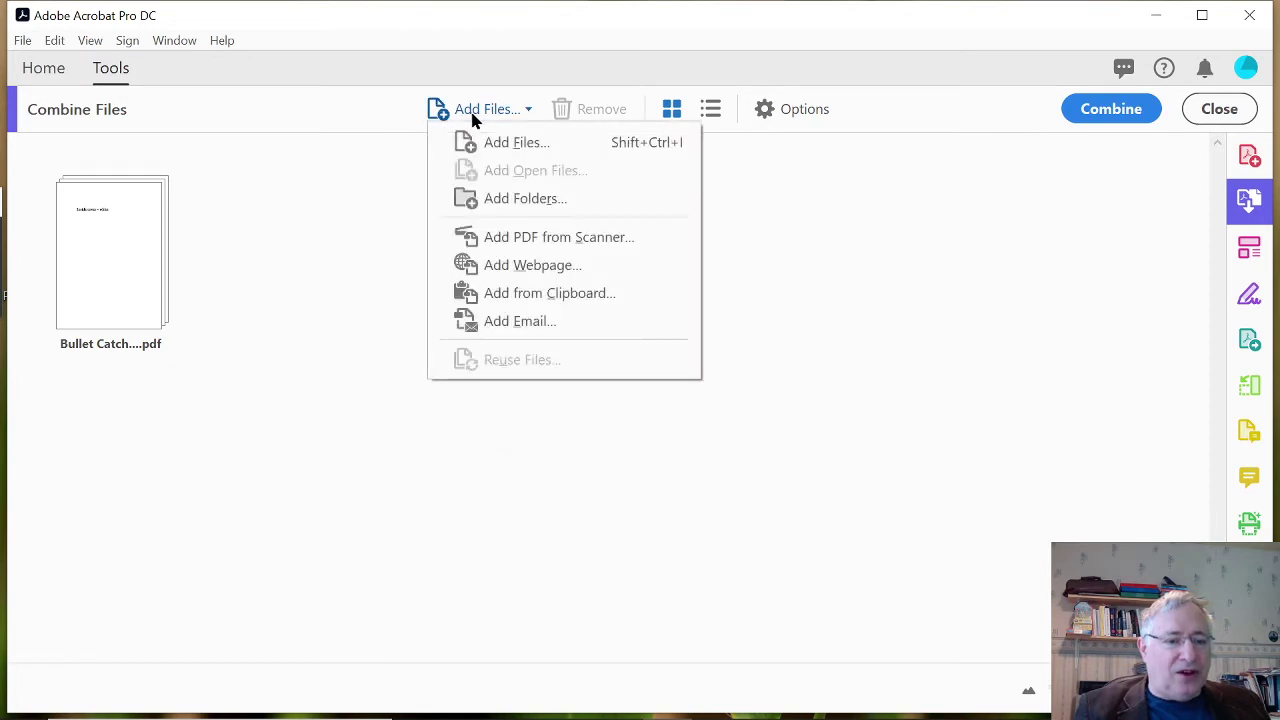
{"action": "left_click", "coordinate": [516, 143]}
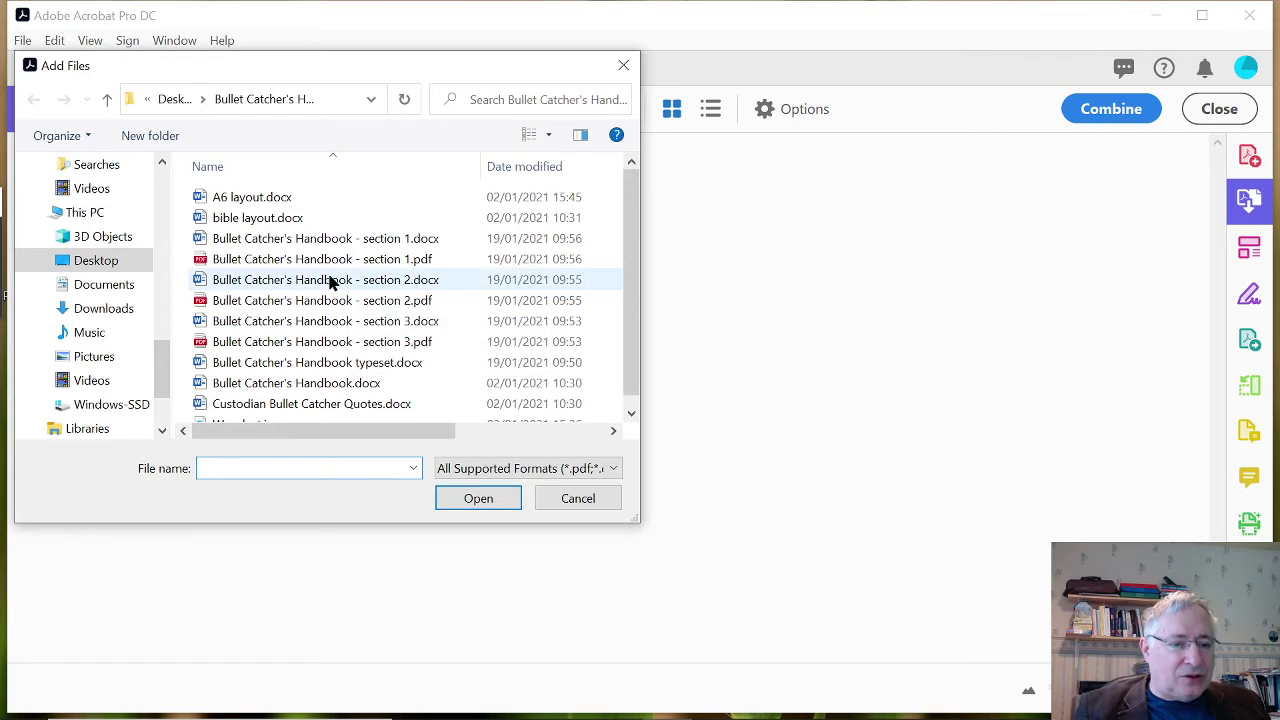
{"action": "left_click", "coordinate": [330, 281]}
{"action": "left_click", "coordinate": [336, 300]}
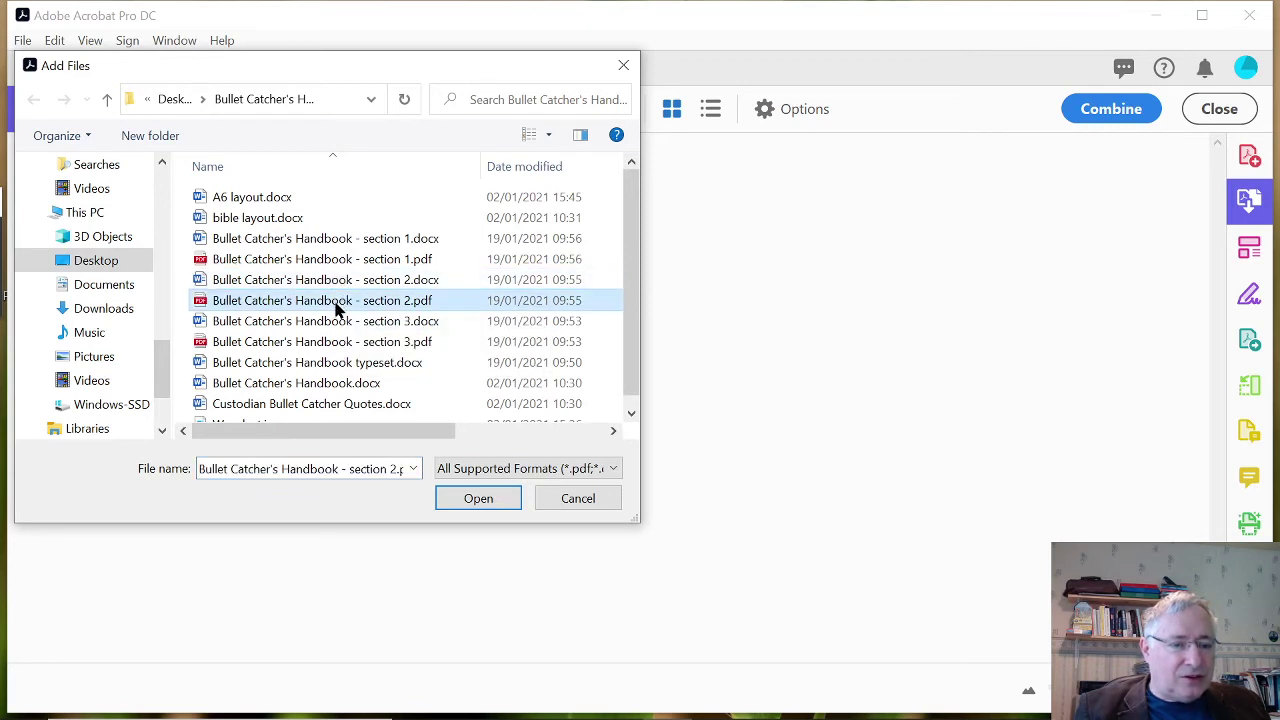
{"action": "left_click", "coordinate": [463, 498]}
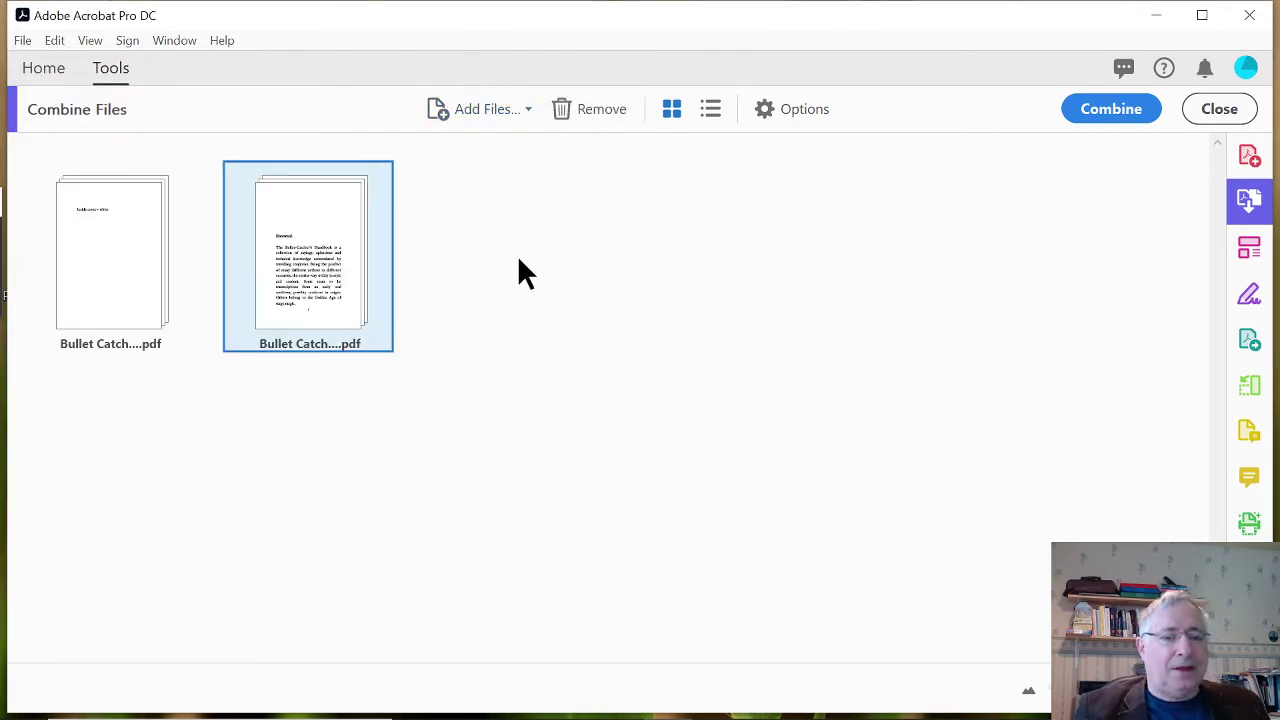
Add "Bullet Catcher's Handbook - section 3.pdf" after section 2 and combine the three section files into a single PDF
{"action": "left_click", "coordinate": [482, 112]}
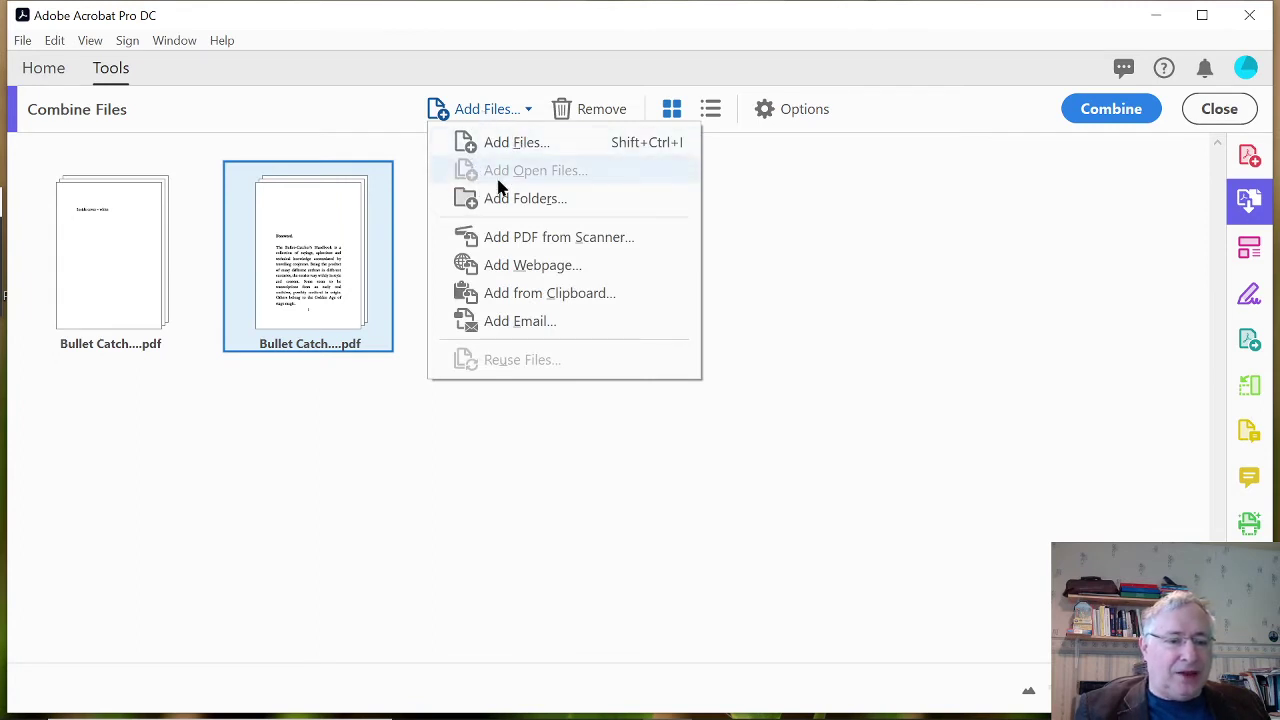
{"action": "left_click", "coordinate": [502, 143]}
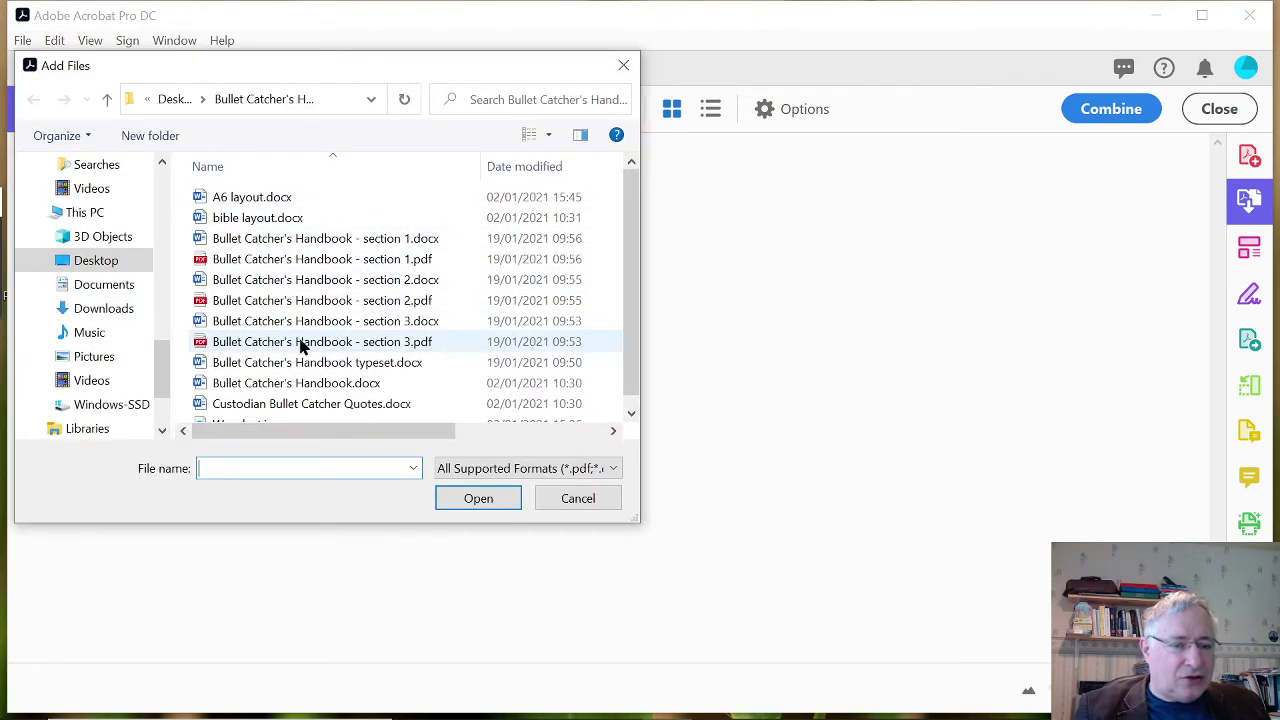
{"action": "left_click", "coordinate": [300, 341]}
{"action": "left_click", "coordinate": [469, 499]}
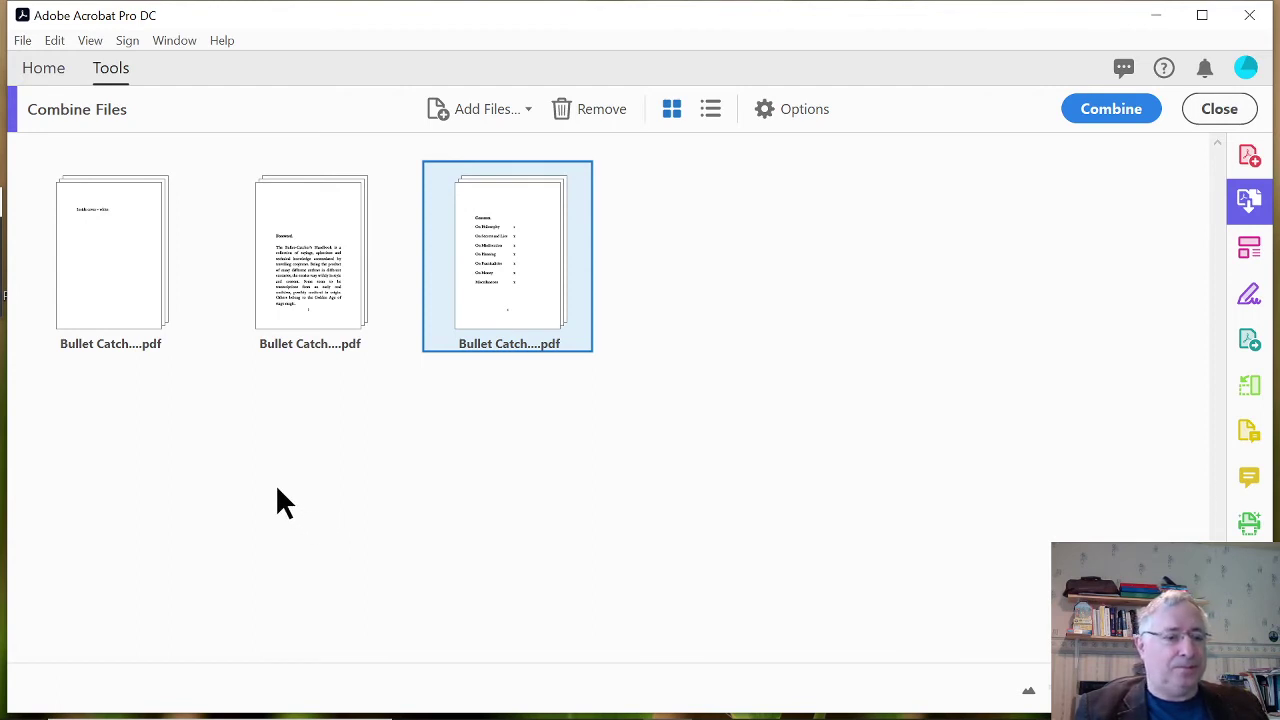
{"action": "mouse_move", "coordinate": [291, 261]}
{"action": "left_mouse_down"}
{"action": "mouse_move", "coordinate": [576, 260]}
{"action": "mouse_move", "coordinate": [560, 262]}
{"action": "mouse_move", "coordinate": [560, 330]}
{"action": "mouse_move", "coordinate": [317, 263]}
{"action": "mouse_move", "coordinate": [300, 272]}
{"action": "left_mouse_up"}
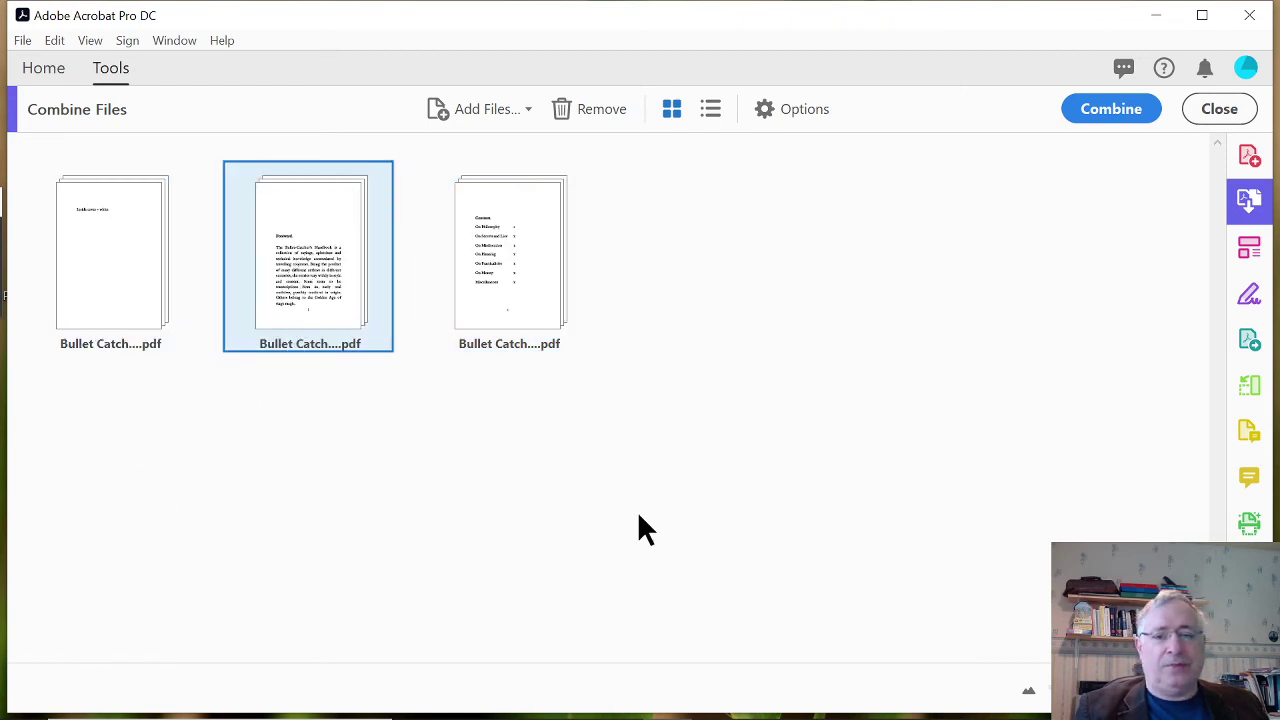
{"action": "left_click", "coordinate": [1105, 110]}
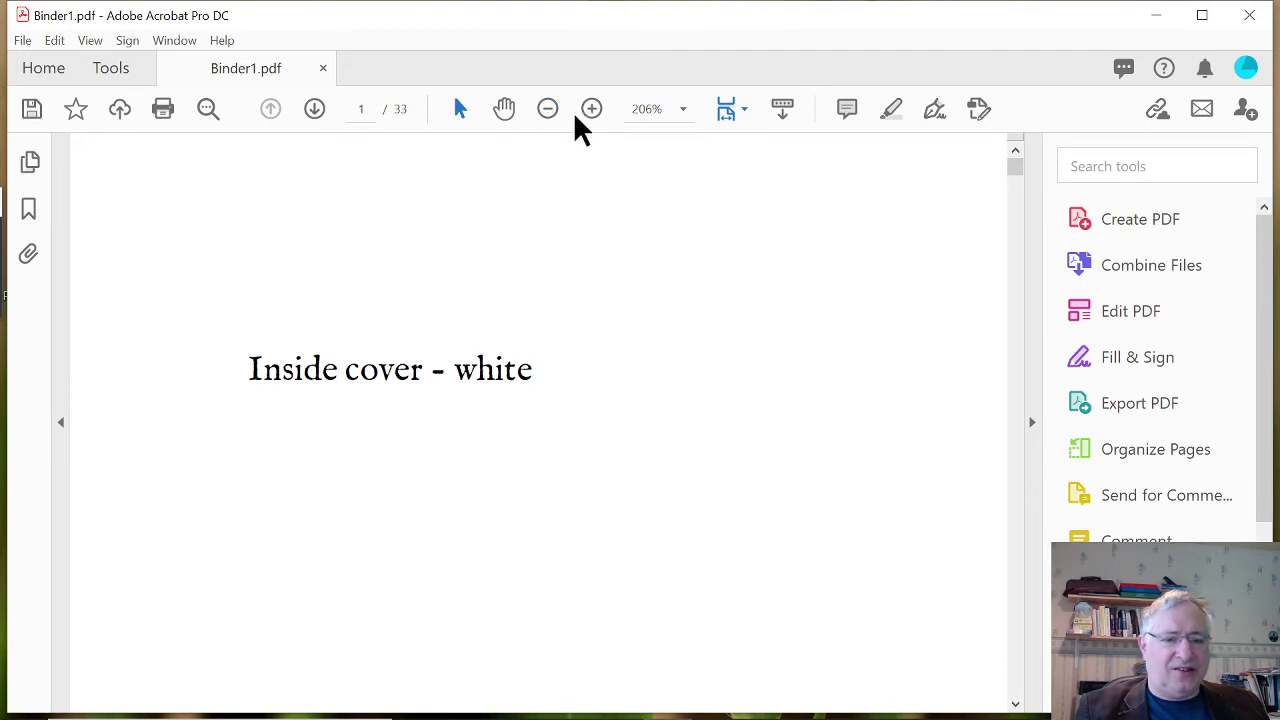
Examine the front matter of the combined PDF at 75% size, from the inside cover to the copyright page
{"action": "left_click", "coordinate": [548, 110]}
{"action": "left_click", "coordinate": [548, 110]}
{"action": "left_click", "coordinate": [548, 110]}
{"action": "left_click", "coordinate": [548, 110]}
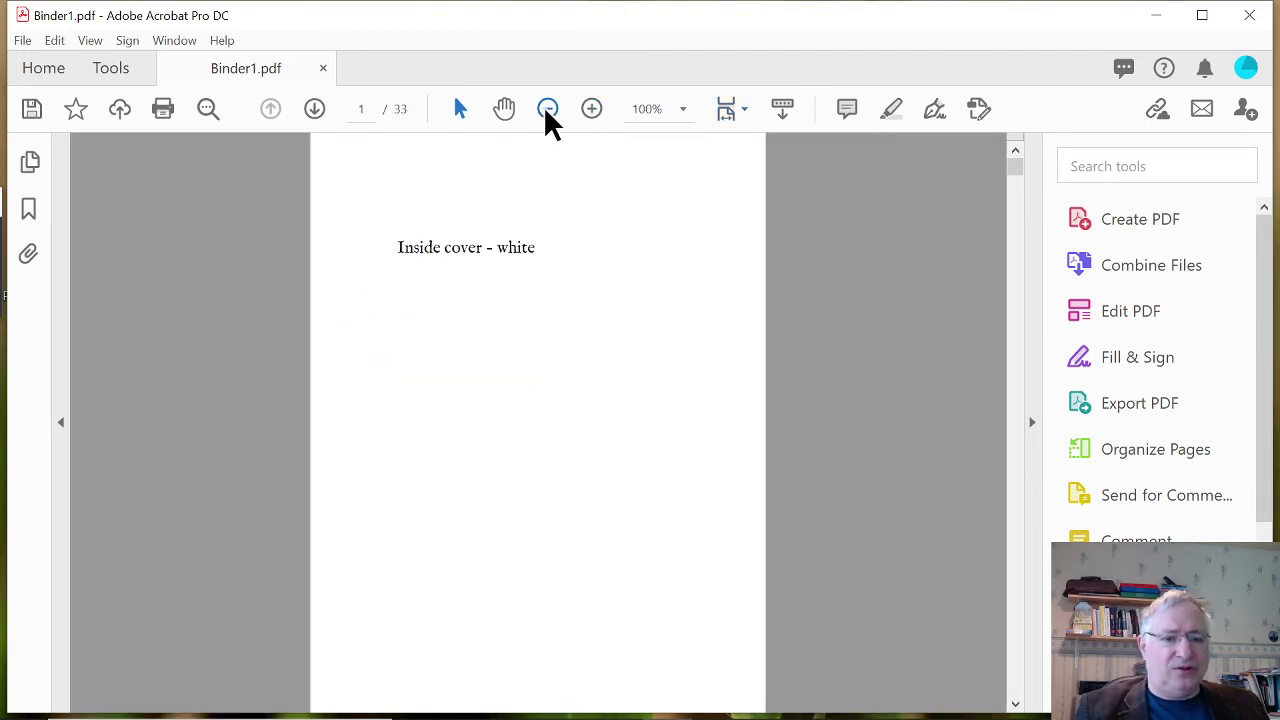
{"action": "left_click", "coordinate": [548, 110]}
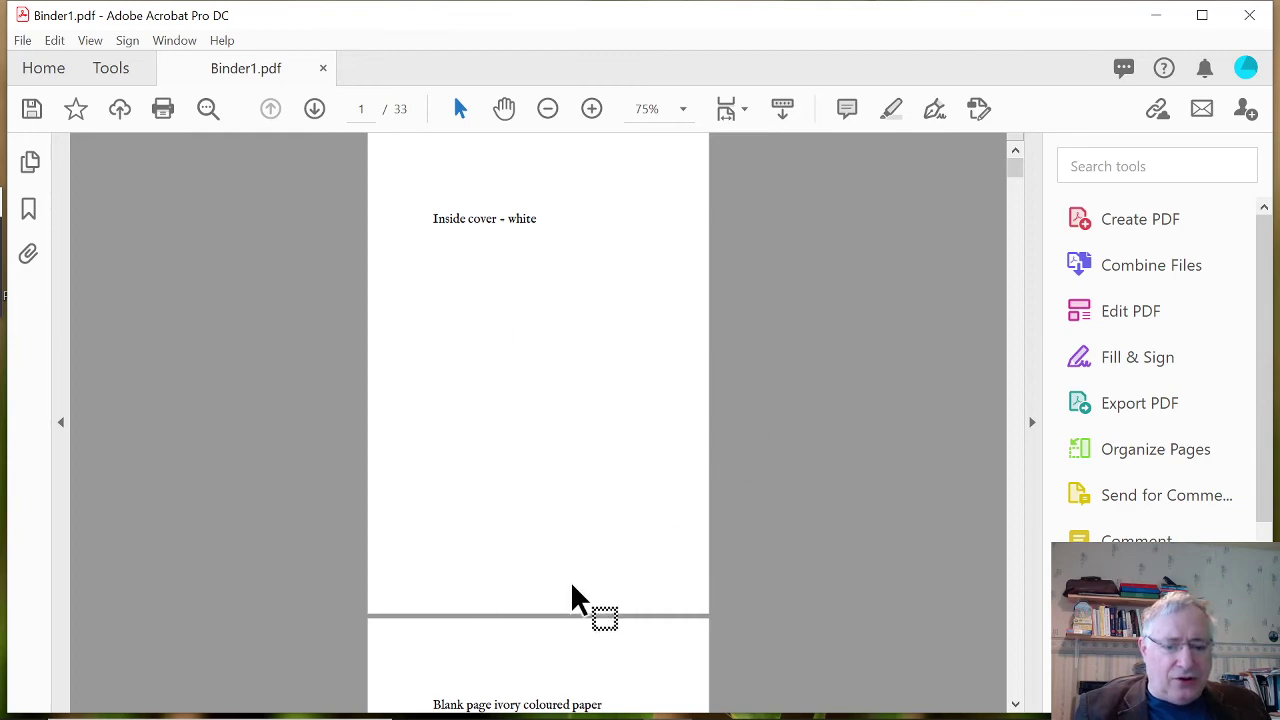
{"action": "scroll", "coordinate": [571, 600], "scroll_direction": "down", "scroll_amount": 10}
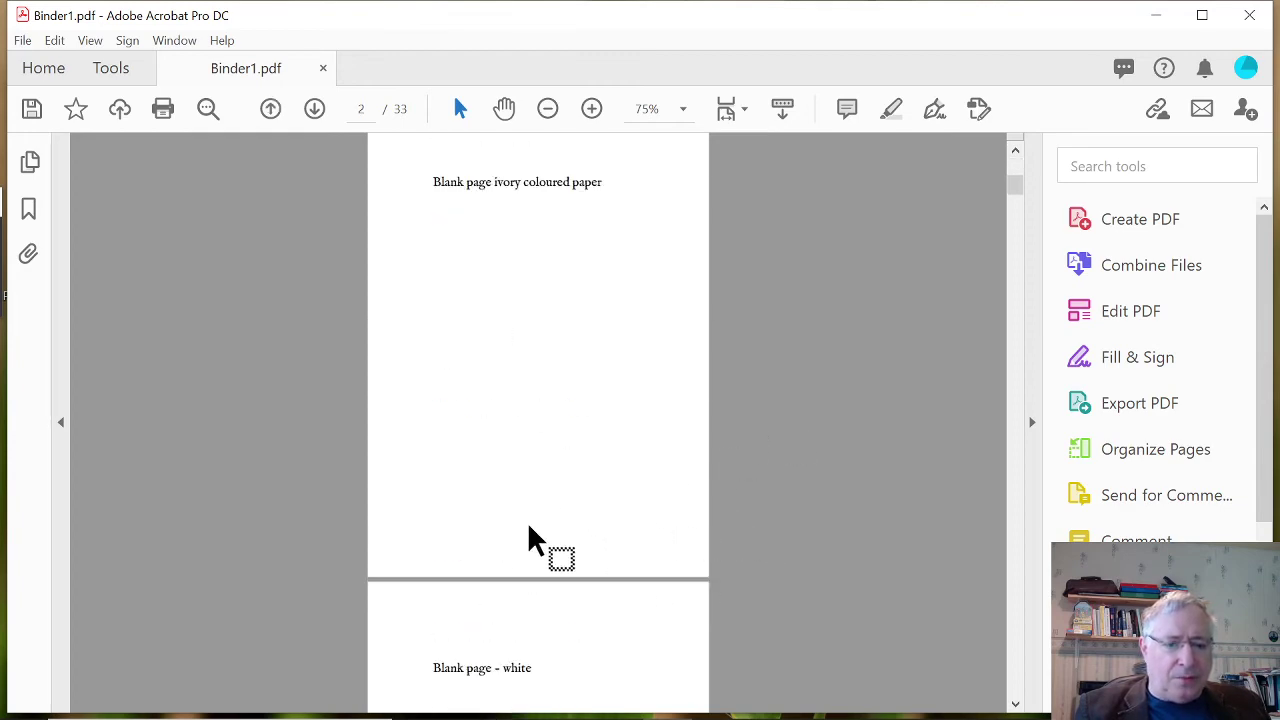
{"action": "scroll", "coordinate": [535, 532], "scroll_direction": "down", "scroll_amount": 8}
{"action": "scroll", "coordinate": [530, 500], "scroll_direction": "down", "scroll_amount": 8}
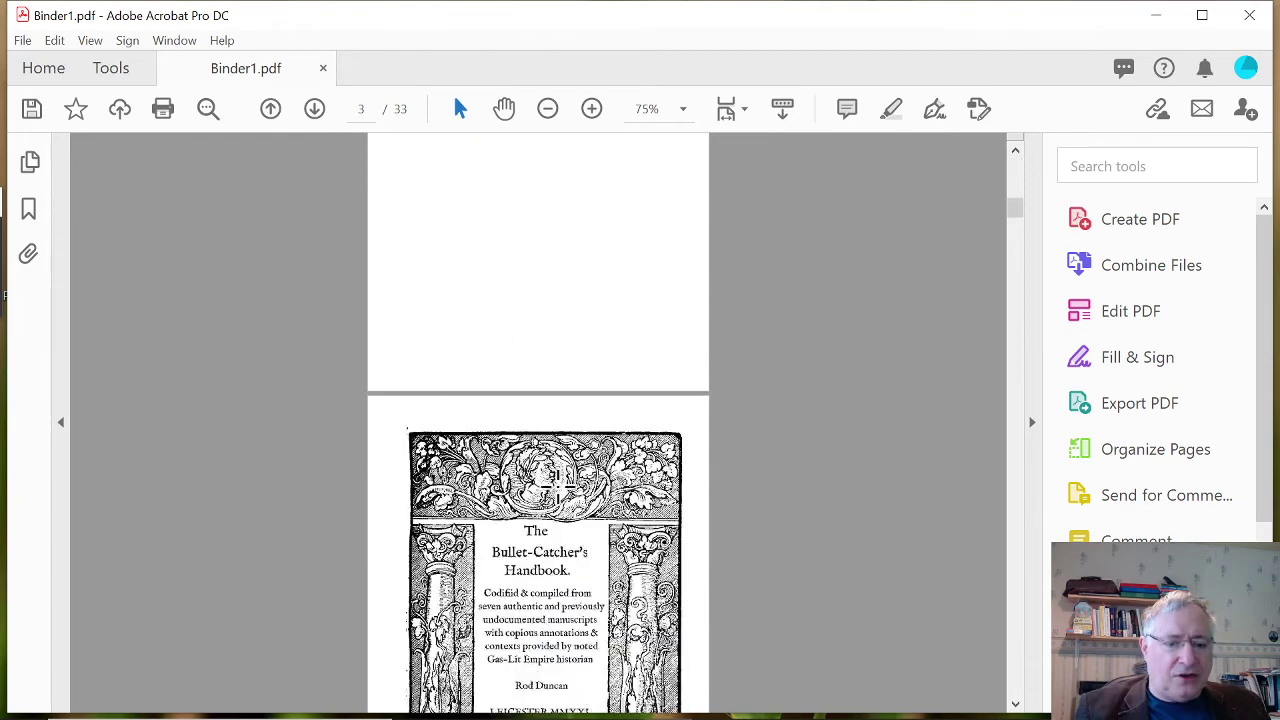
{"action": "scroll", "coordinate": [580, 537], "scroll_direction": "down", "scroll_amount": 7}
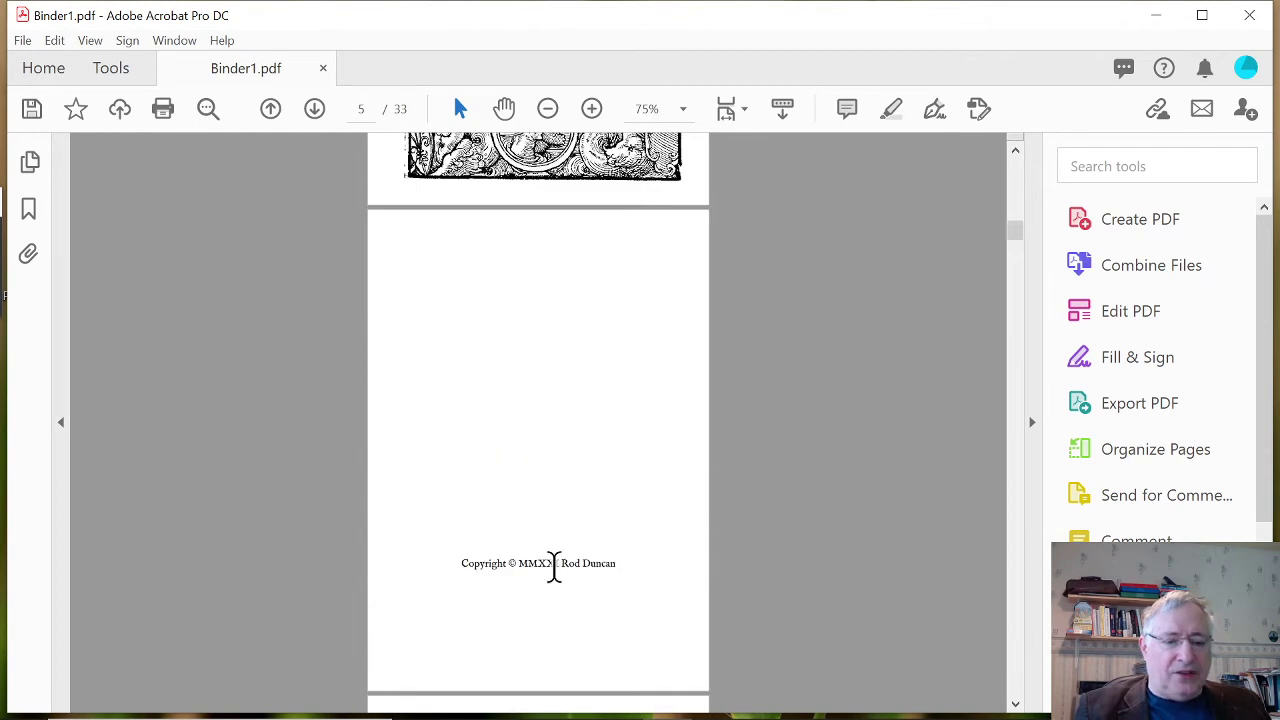
Examine the page numbers of the foreword and contents pages in the combined PDF, where section 2 passes into section 3
{"action": "scroll", "coordinate": [546, 575], "scroll_direction": "down", "scroll_amount": 10}
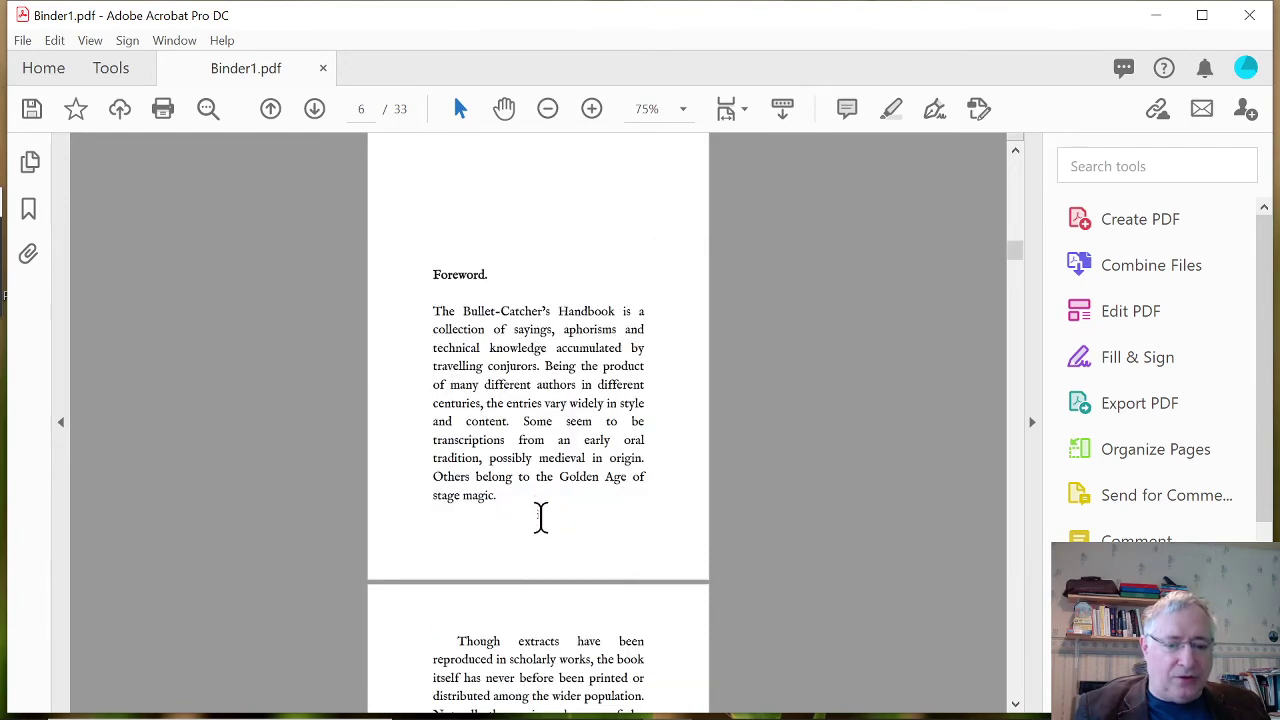
{"action": "scroll", "coordinate": [549, 523], "scroll_direction": "down", "scroll_amount": 8}
{"action": "scroll", "coordinate": [549, 525], "scroll_direction": "down", "scroll_amount": 10}
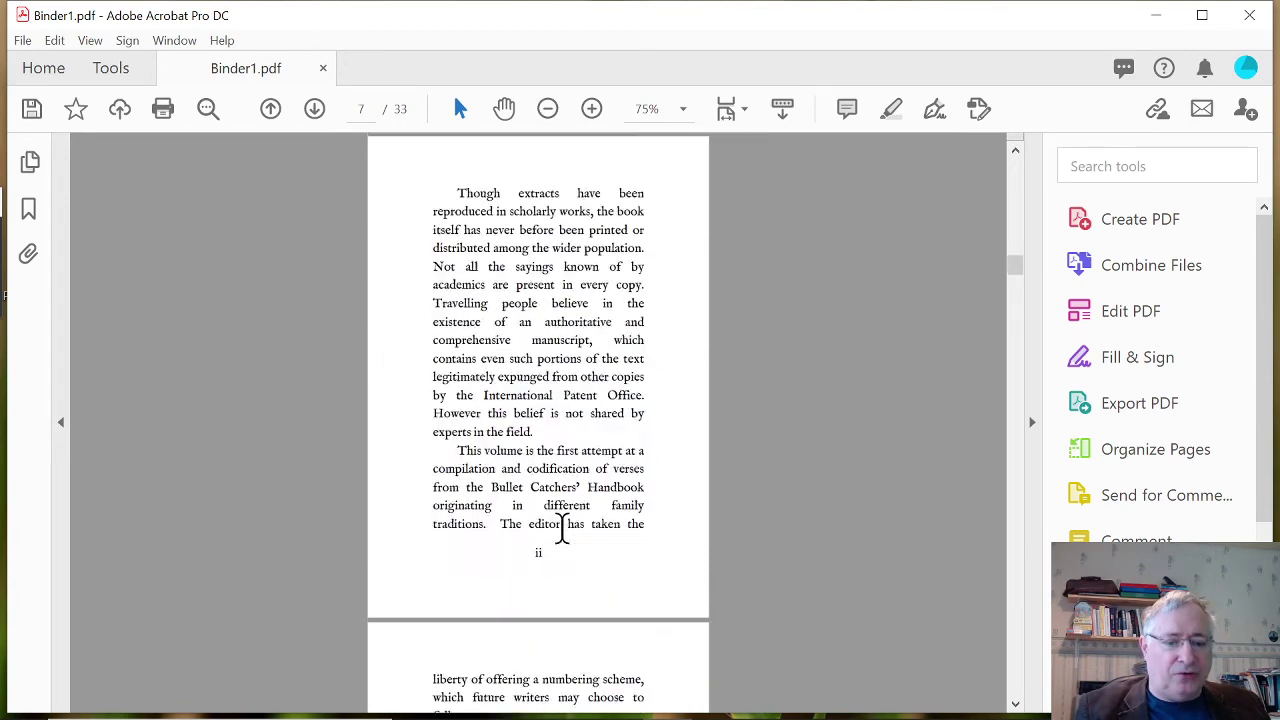
{"action": "scroll", "coordinate": [562, 535], "scroll_direction": "down", "scroll_amount": 10}
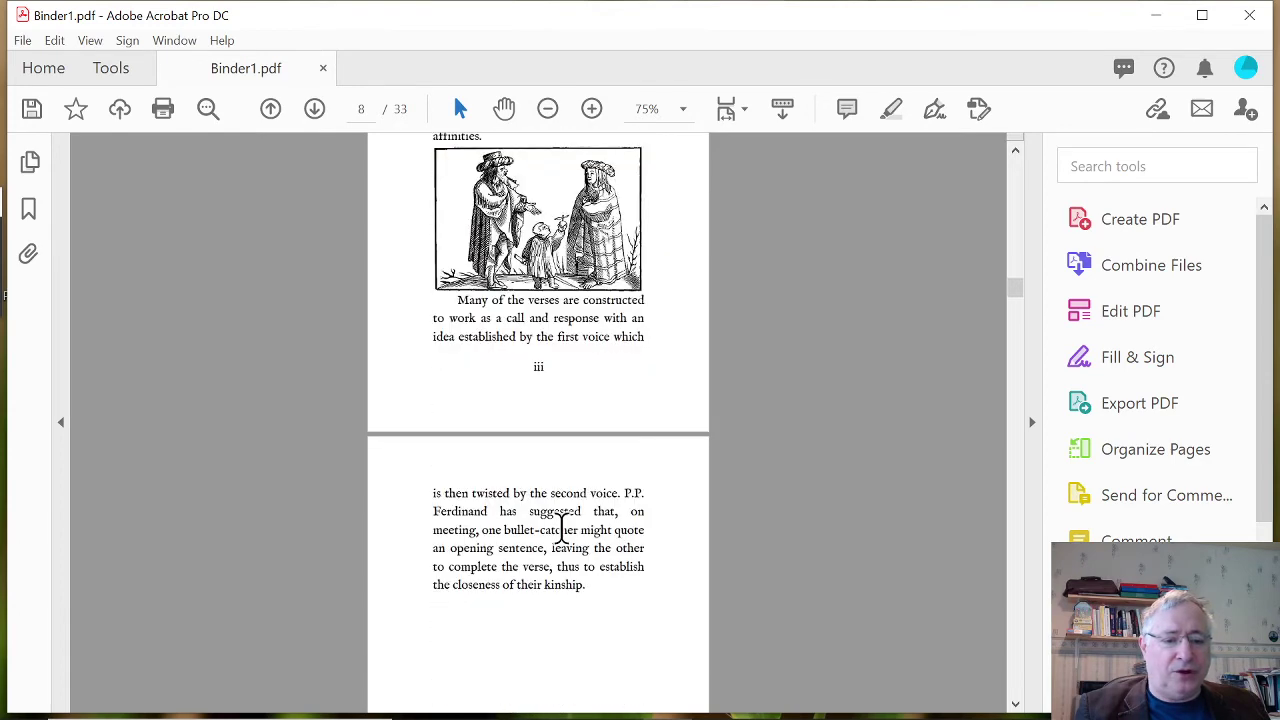
{"action": "scroll", "coordinate": [560, 530], "scroll_direction": "down", "scroll_amount": 6}
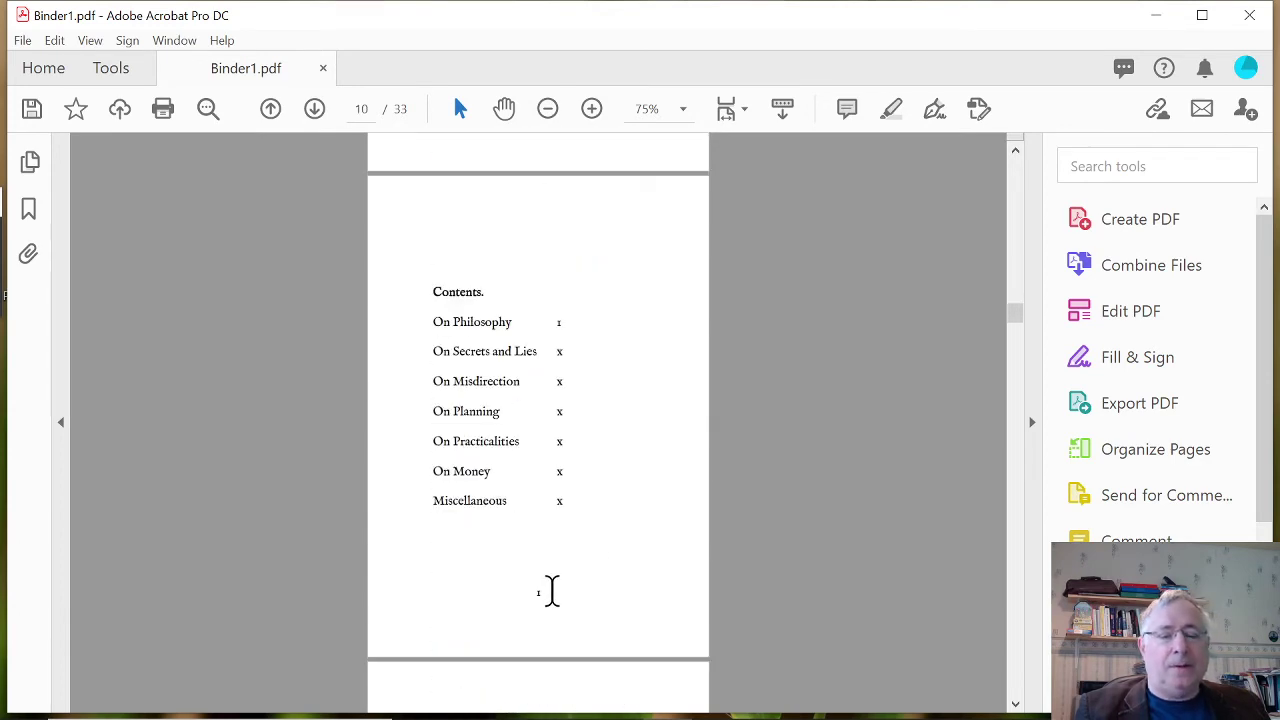
{"action": "scroll", "coordinate": [551, 587], "scroll_direction": "down", "scroll_amount": 3}
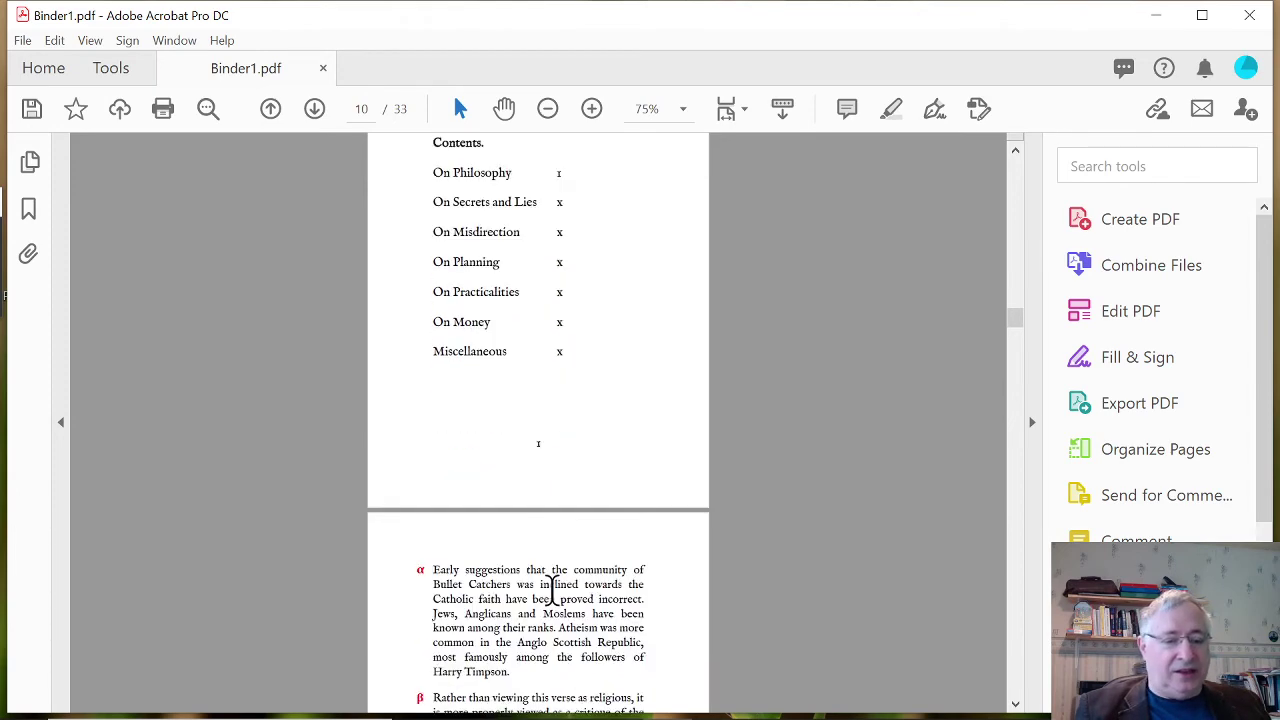
{"action": "scroll", "coordinate": [551, 590], "scroll_direction": "up", "scroll_amount": 3}
{"action": "scroll", "coordinate": [551, 588], "scroll_direction": "down", "scroll_amount": 15}
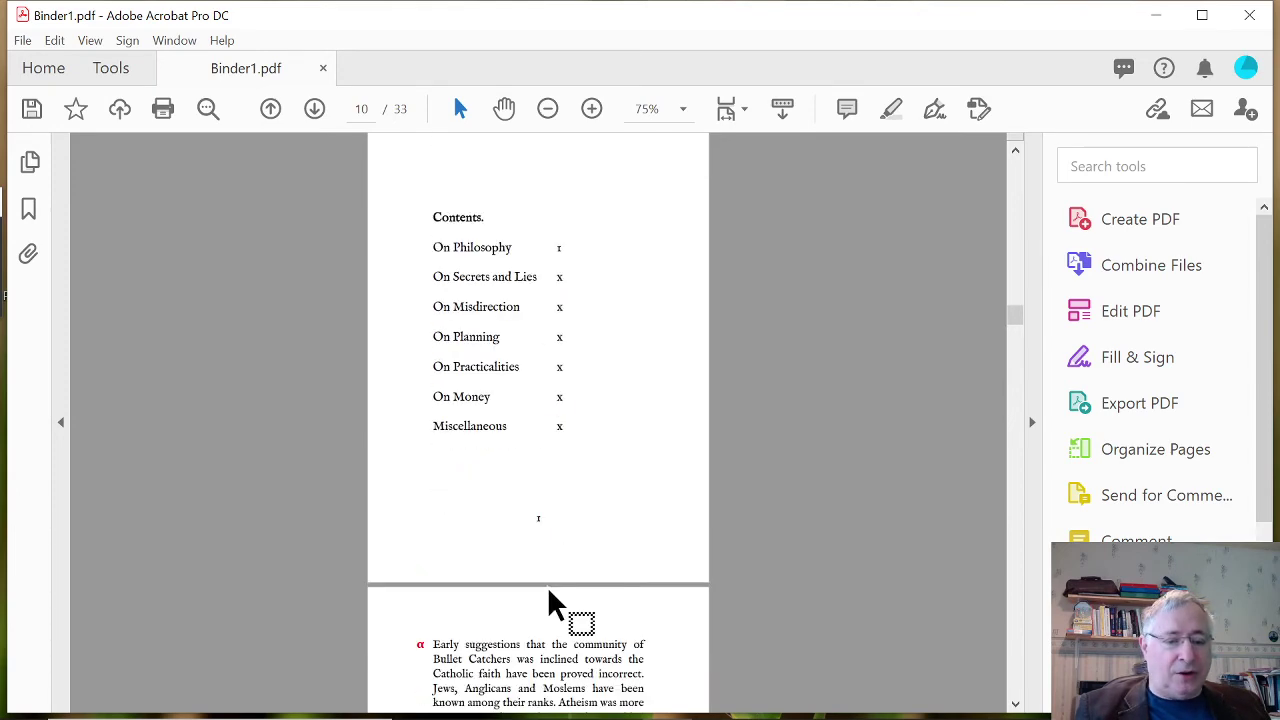
Save the combined PDF under the name "Combined typeset.pdf" in the Bullet Catcher's Handbook folder on the Desktop
{"action": "scroll", "coordinate": [549, 587], "scroll_direction": "down", "scroll_amount": 7}
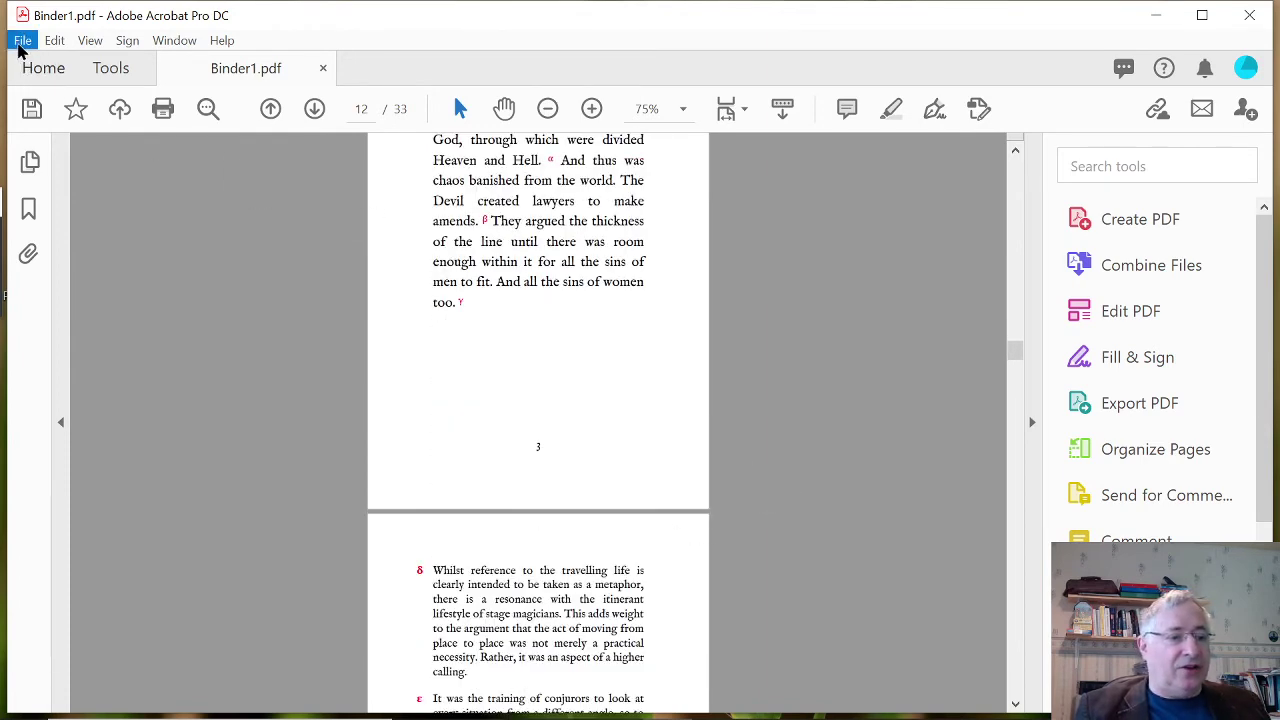
{"action": "left_click", "coordinate": [20, 40]}
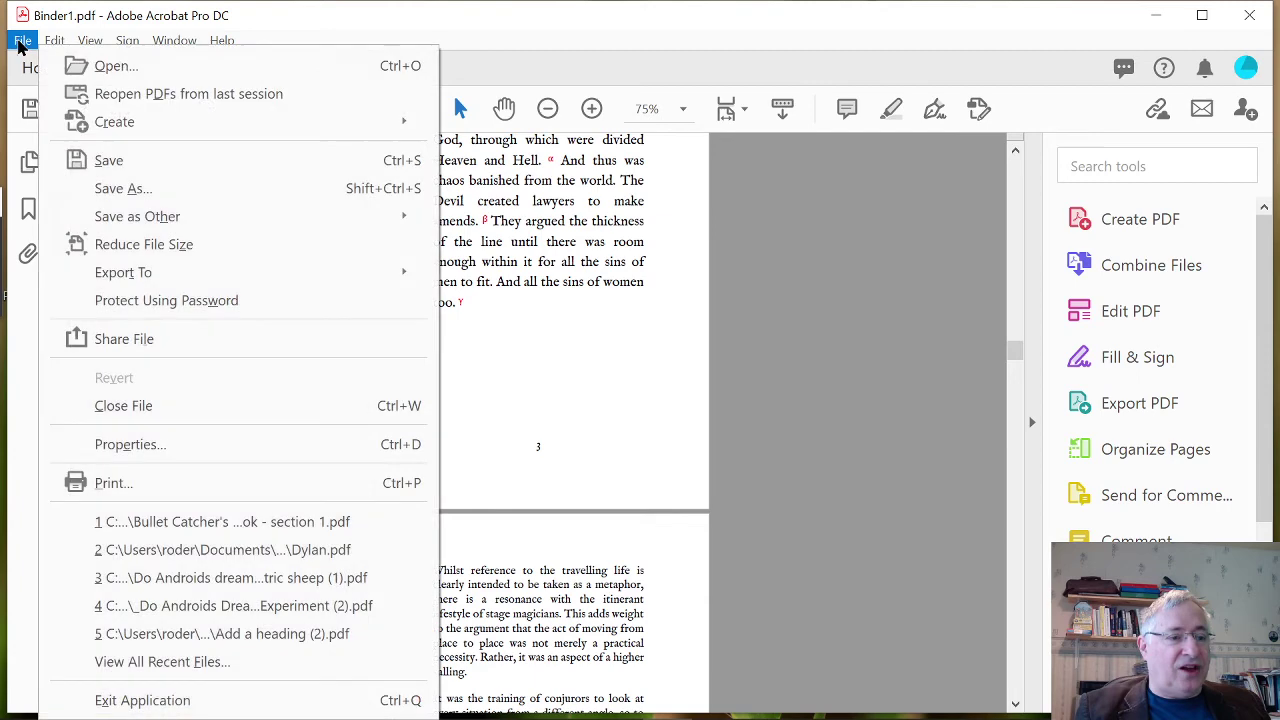
{"action": "left_click", "coordinate": [111, 188]}
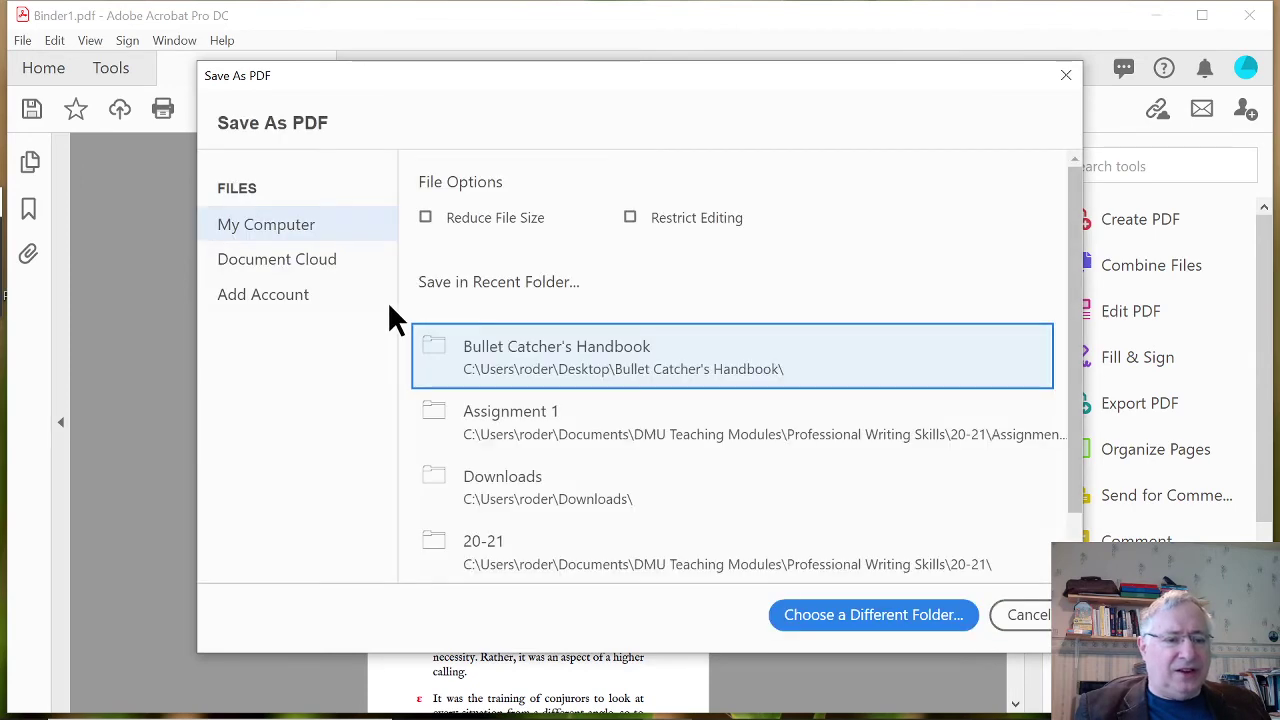
{"action": "left_click", "coordinate": [543, 360]}
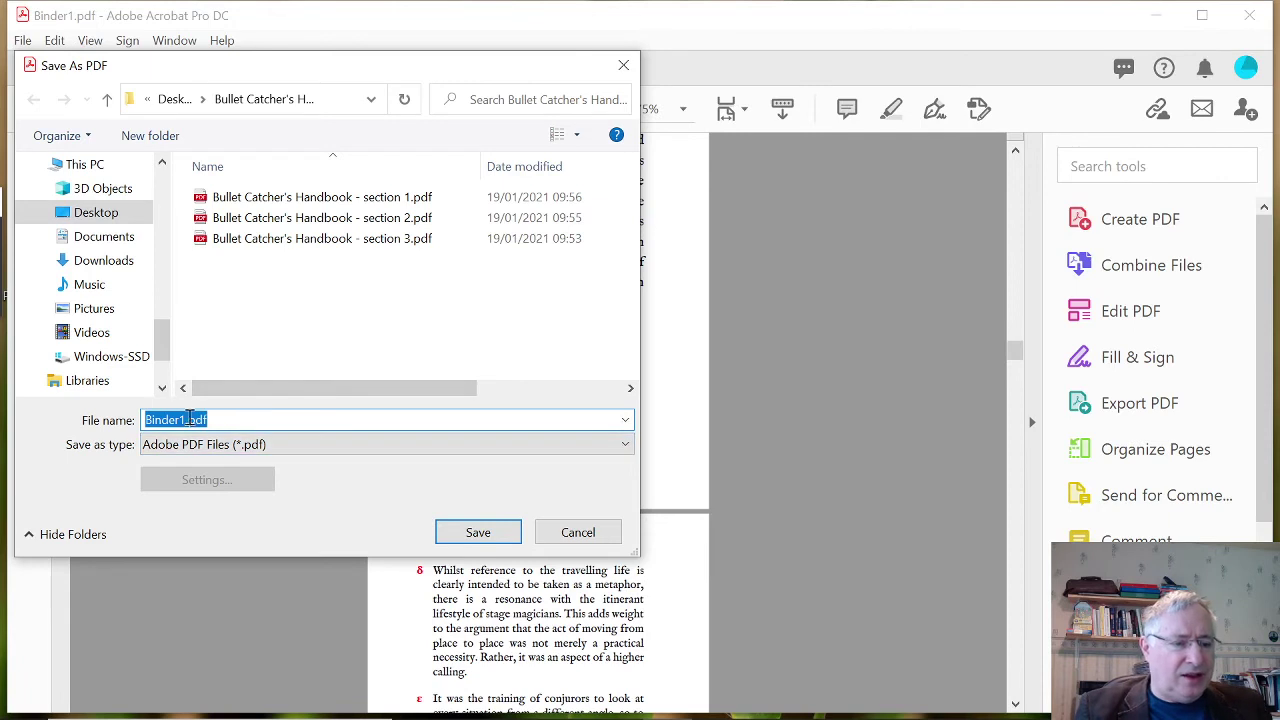
{"action": "left_click", "coordinate": [185, 418]}
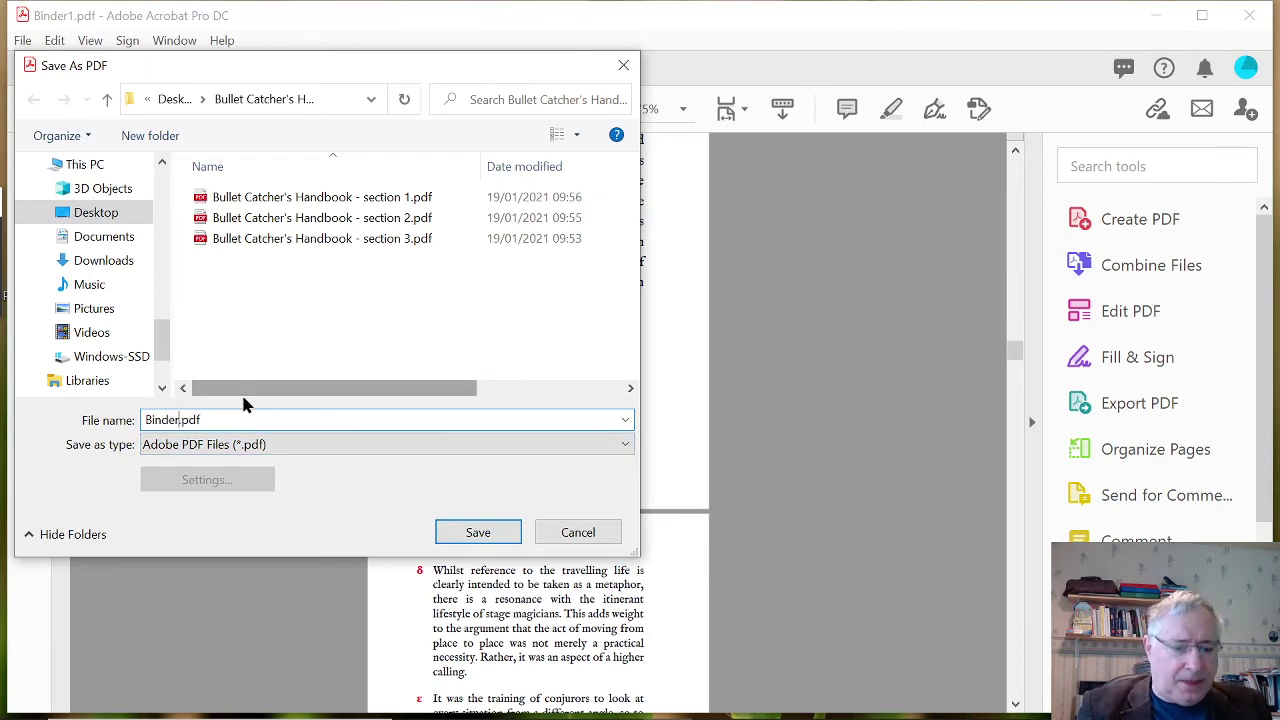
{"action": "key", "text": "BackSpace"}
{"action": "key", "text": "BackSpace"}
{"action": "key", "text": "BackSpace"}
{"action": "key", "text": "BackSpace"}
{"action": "key", "text": "BackSpace"}
{"action": "key", "text": "BackSpace"}
{"action": "type", "text": "Comb"}
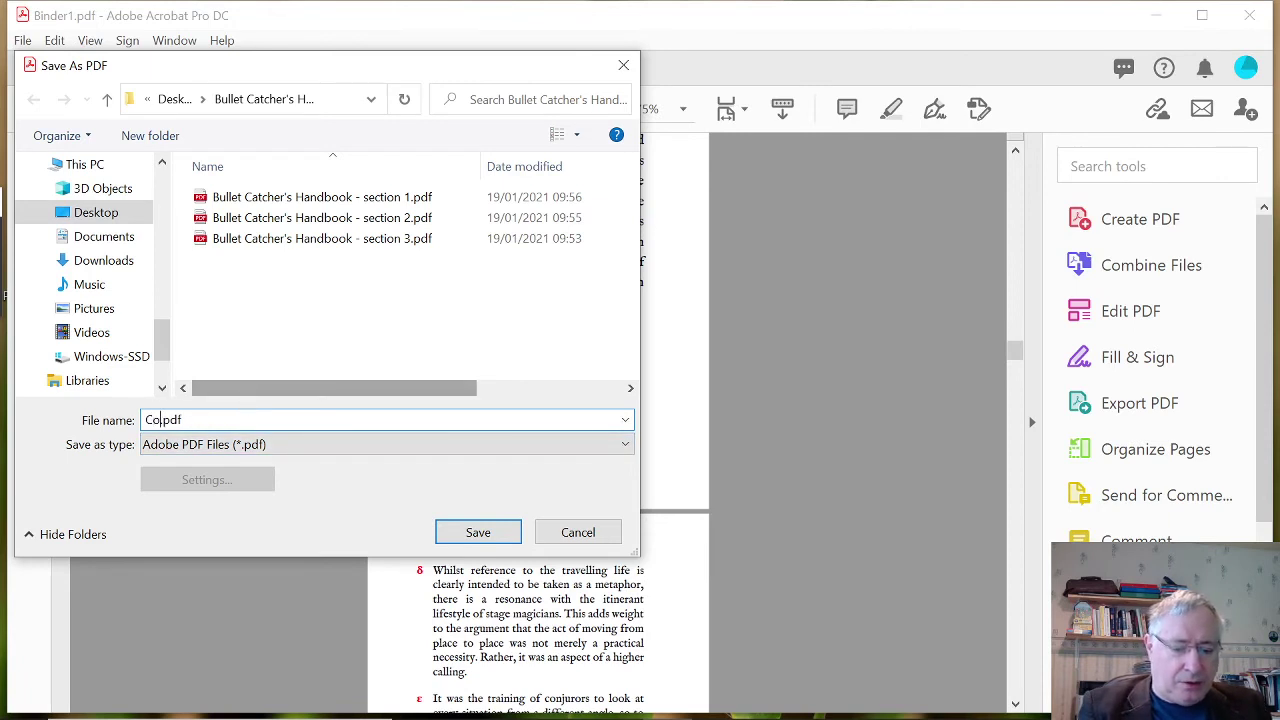
{"action": "type", "text": "ined p"}
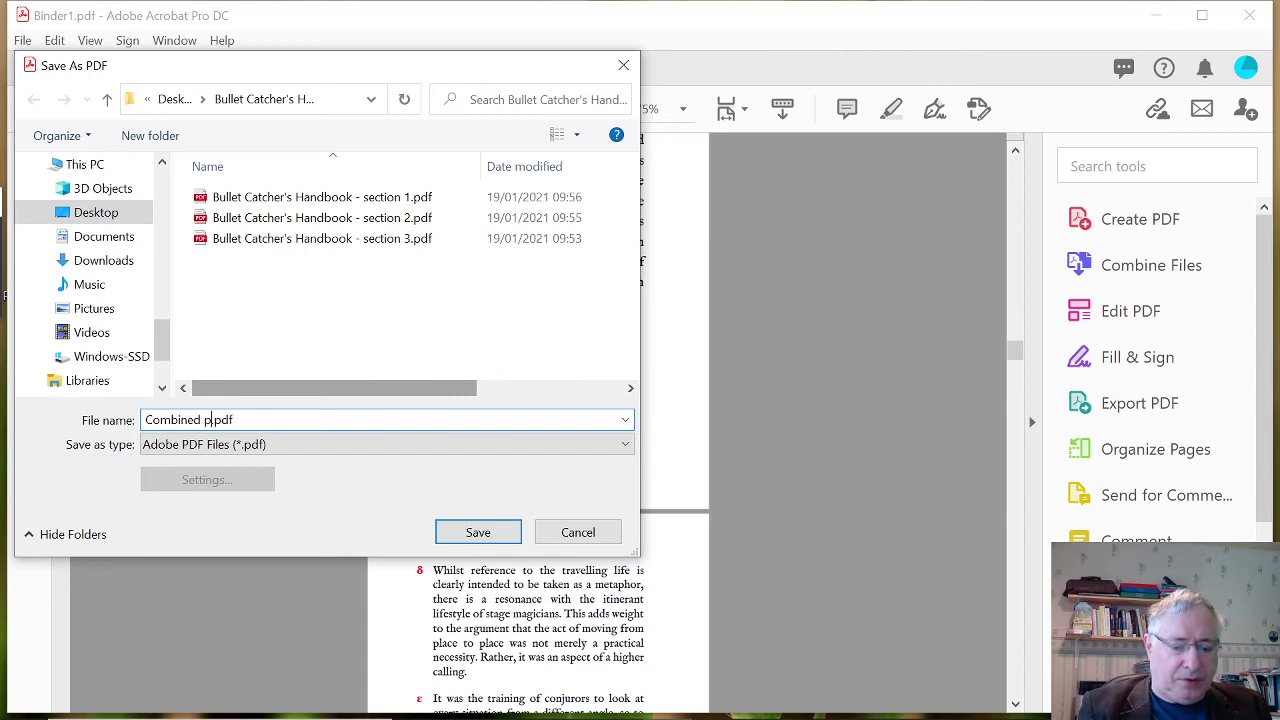
{"action": "type", "text": "d"}
{"action": "key", "text": "BackSpace"}
{"action": "key", "text": "BackSpace"}
{"action": "key", "text": "BackSpace"}
{"action": "key", "text": "BackSpace"}
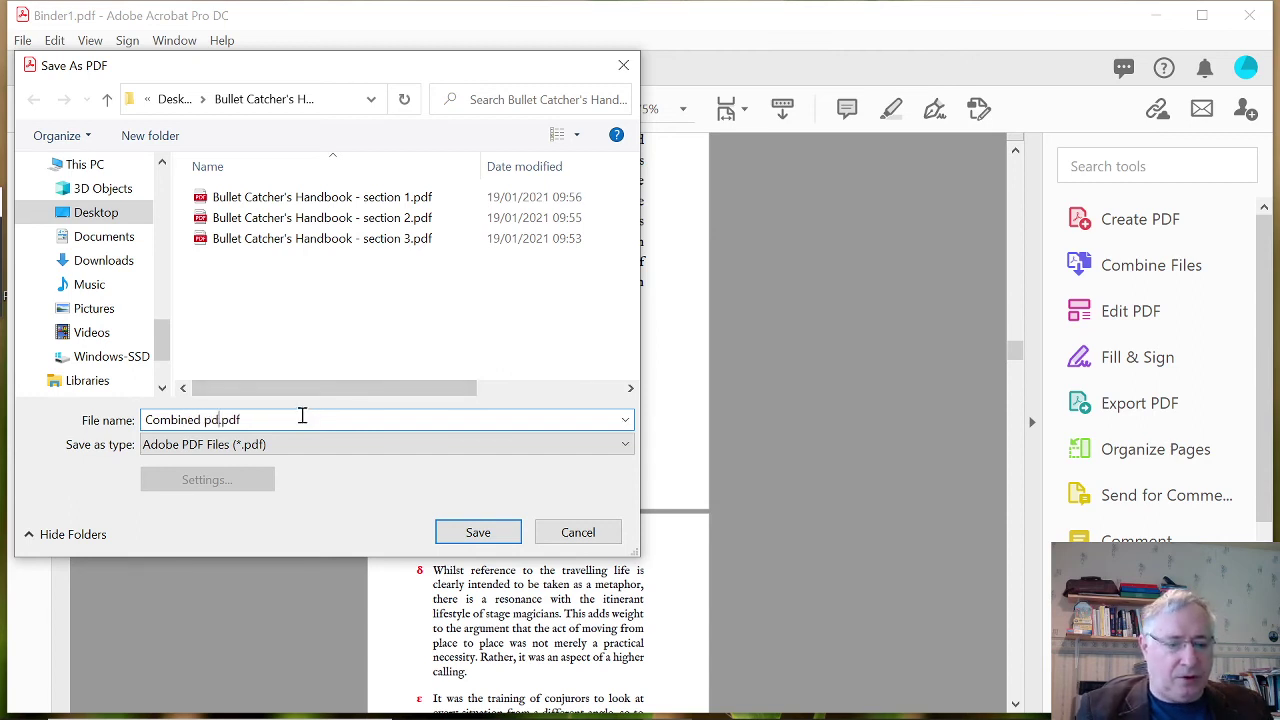
{"action": "type", "text": "t"}
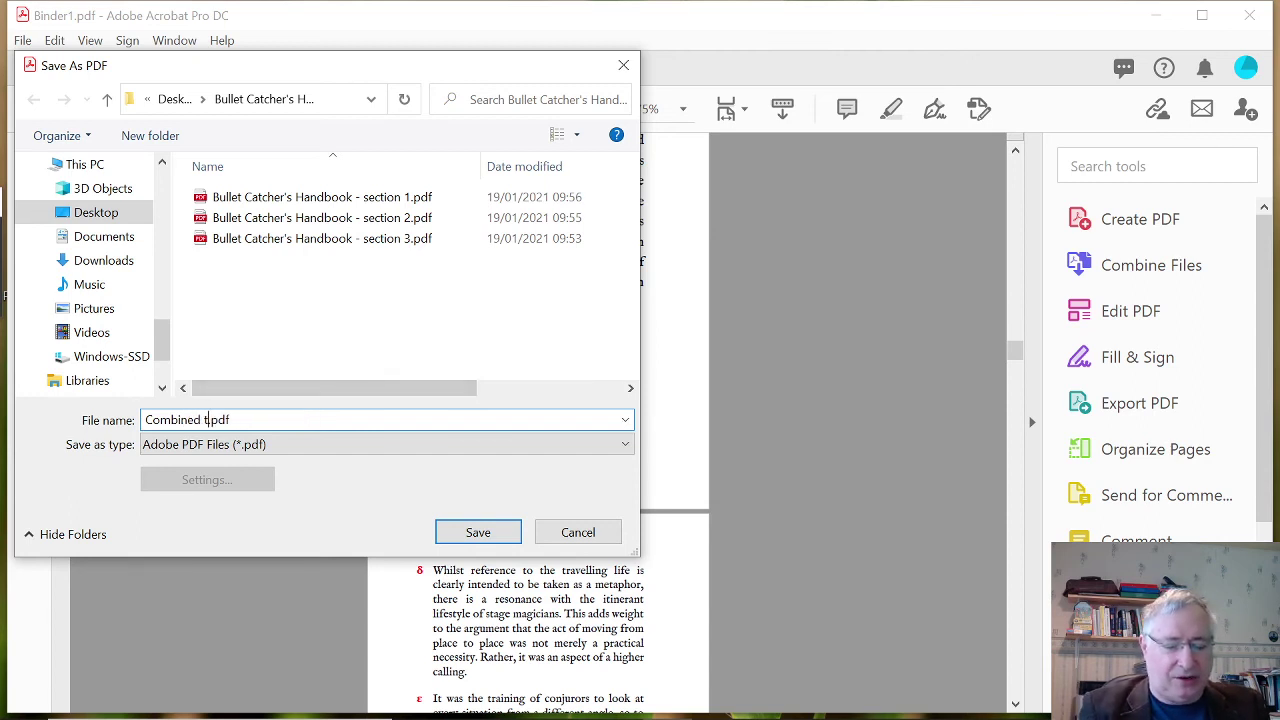
{"action": "type", "text": "ypeset"}
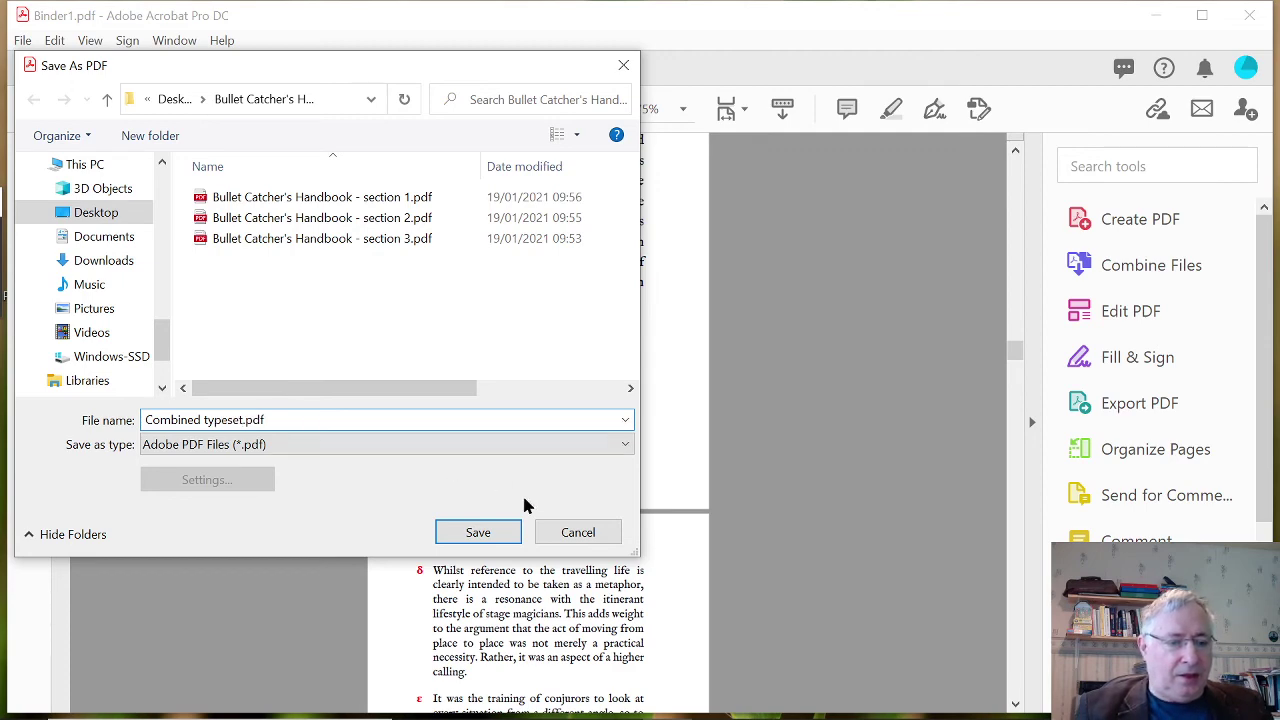
{"action": "left_click", "coordinate": [478, 532]}
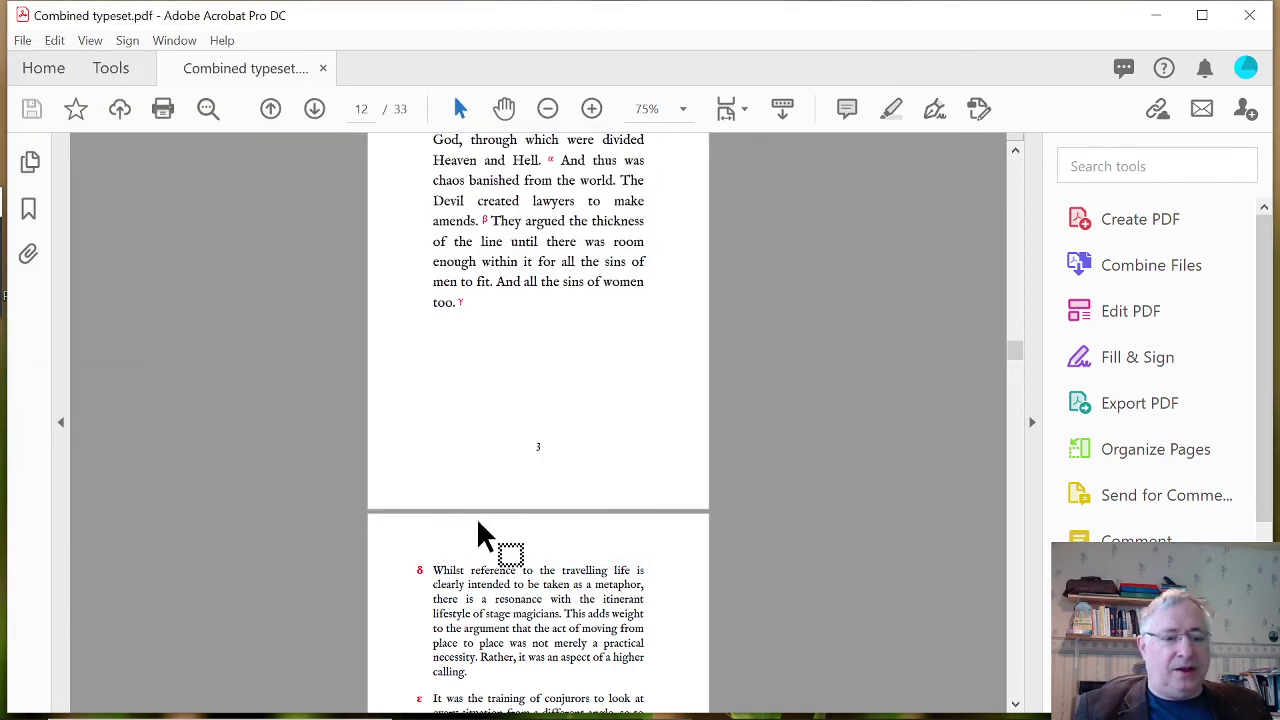